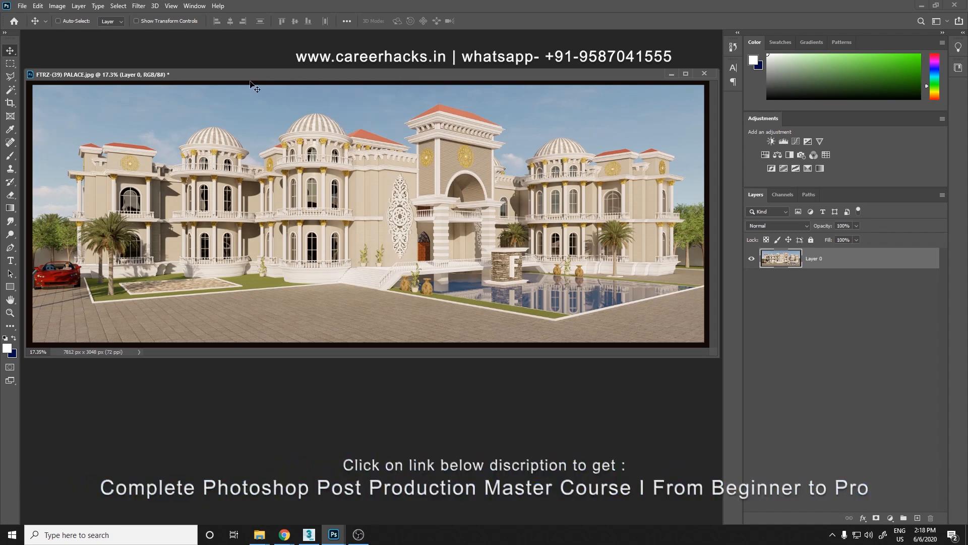
Step: Examine the palace render's central facade at 100%, including the wall ornament, windows and entrance arch
right_click(304, 172)
left_click(267, 183)
key("ctrl")
key("ctrl+1")
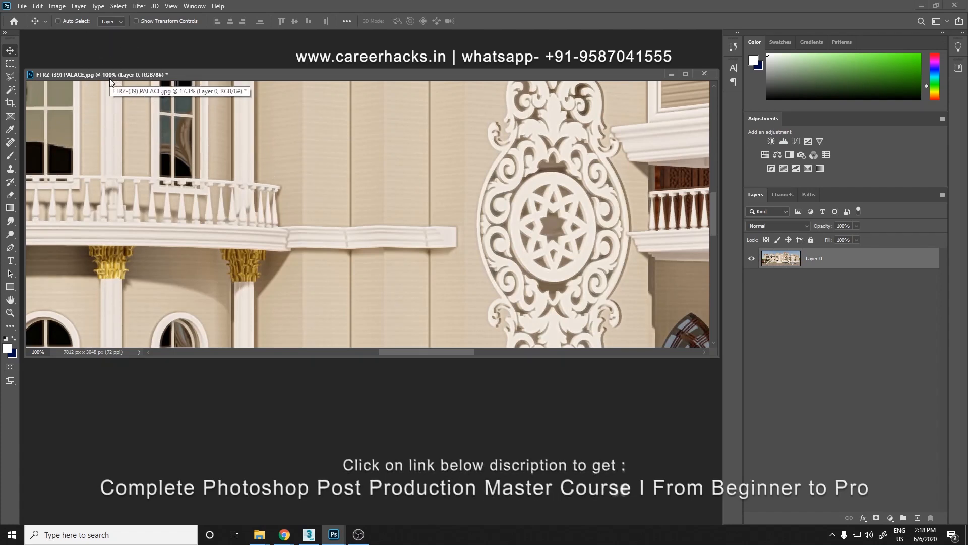
left_click_drag(432, 214, 412, 206)
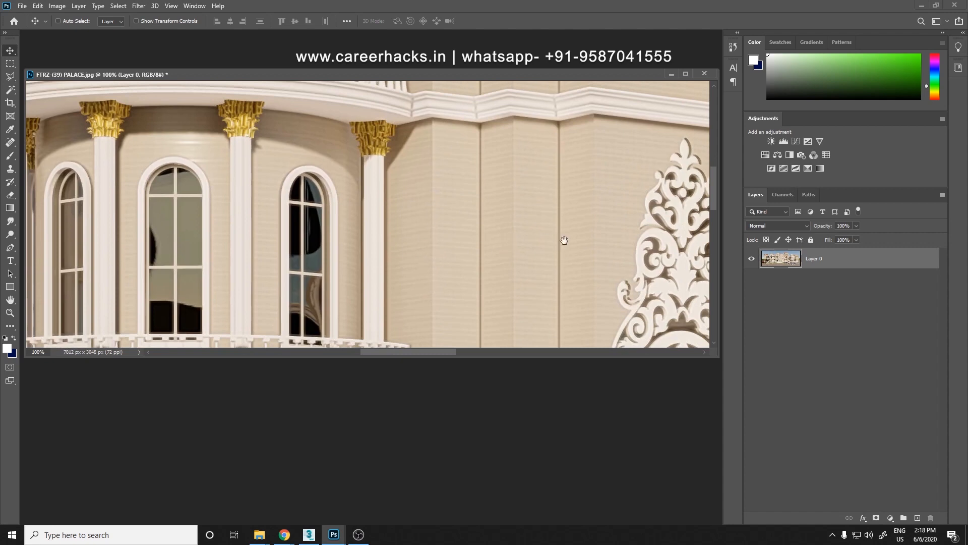
left_click_drag(564, 241, 263, 215)
left_click_drag(545, 239, 288, 280)
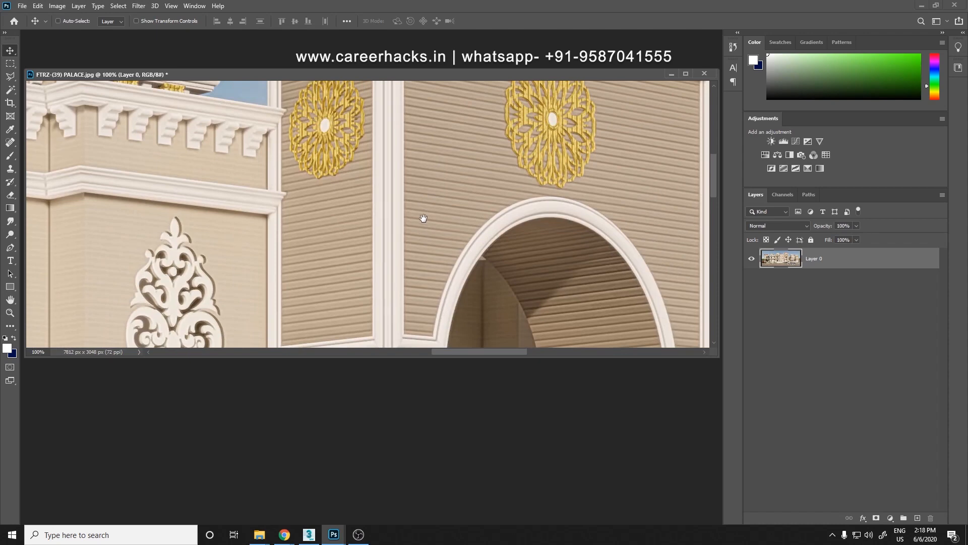
left_click_drag(198, 312, 456, 237)
mouse_move(335, 275)
left_mouse_down()
mouse_move(359, 249)
mouse_move(435, 214)
left_mouse_up()
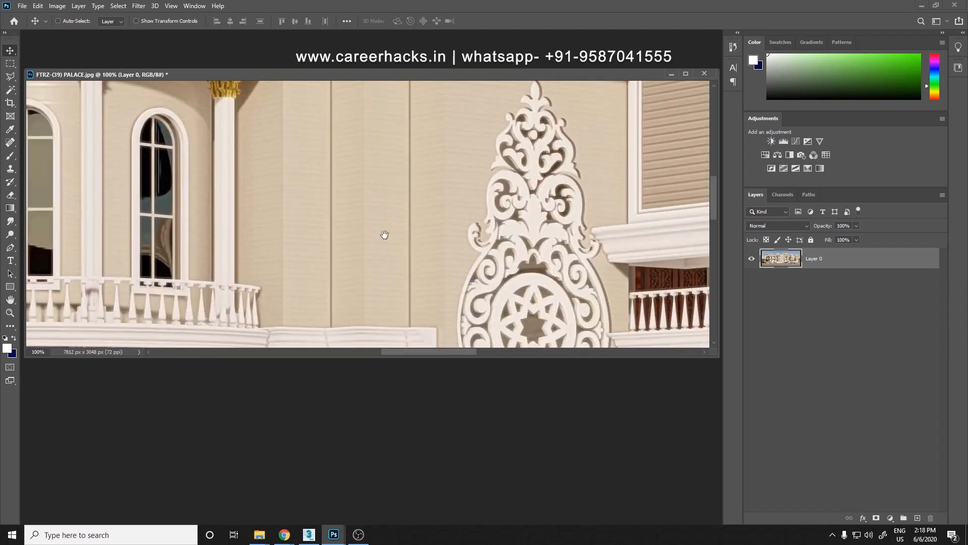
left_click(382, 233, "alt")
left_click(380, 231, "alt")
Step: Examine the left wing's balconies, columns, windows and cornices at 100%, and return to the whole image
left_click_drag(365, 244, 567, 165)
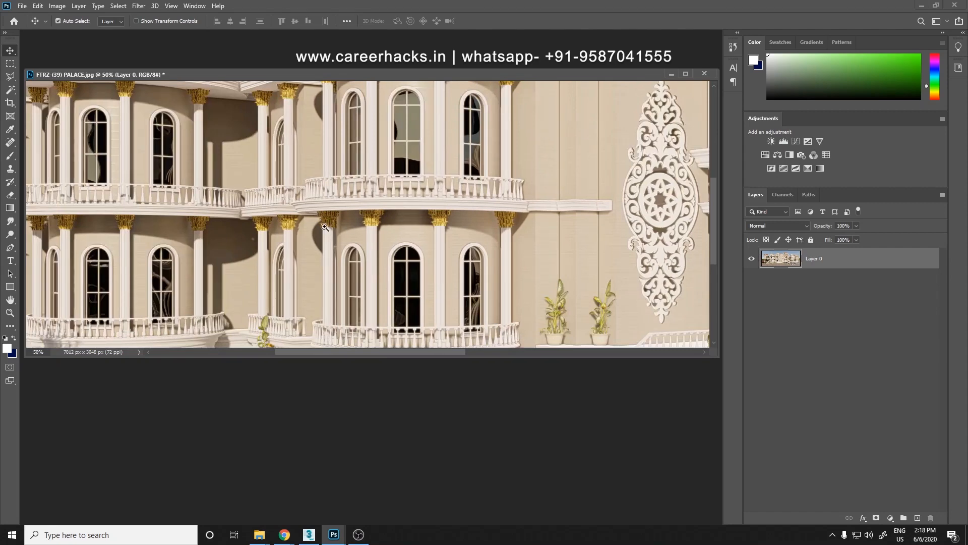
left_click(325, 228, "ctrl")
left_click(325, 227, "ctrl")
left_click_drag(353, 245, 383, 226)
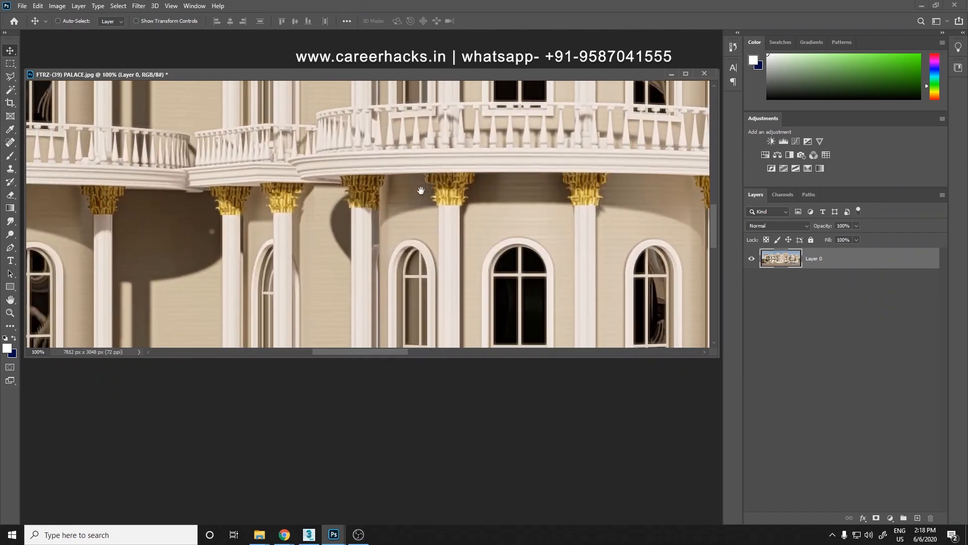
left_click_drag(301, 259, 490, 239)
left_click_drag(315, 231, 469, 258)
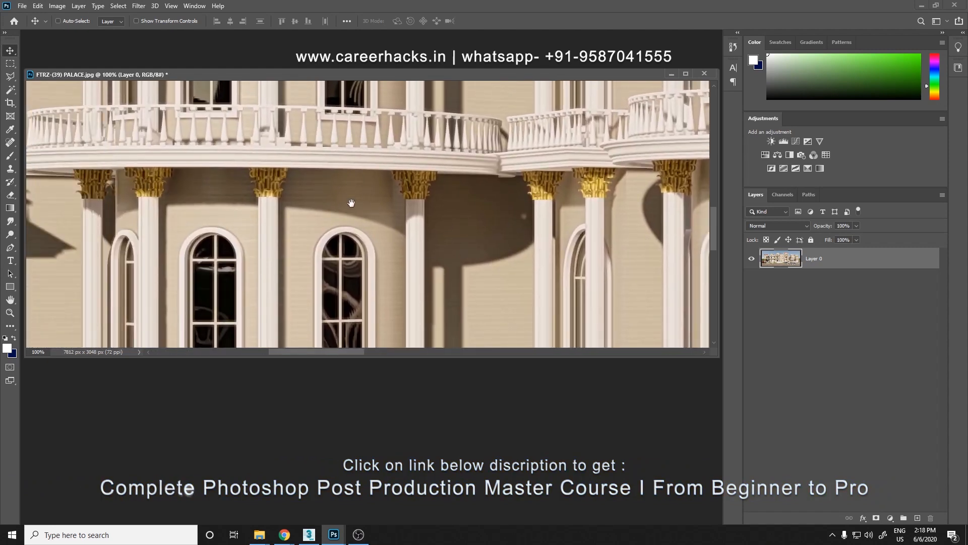
left_click_drag(191, 216, 301, 291)
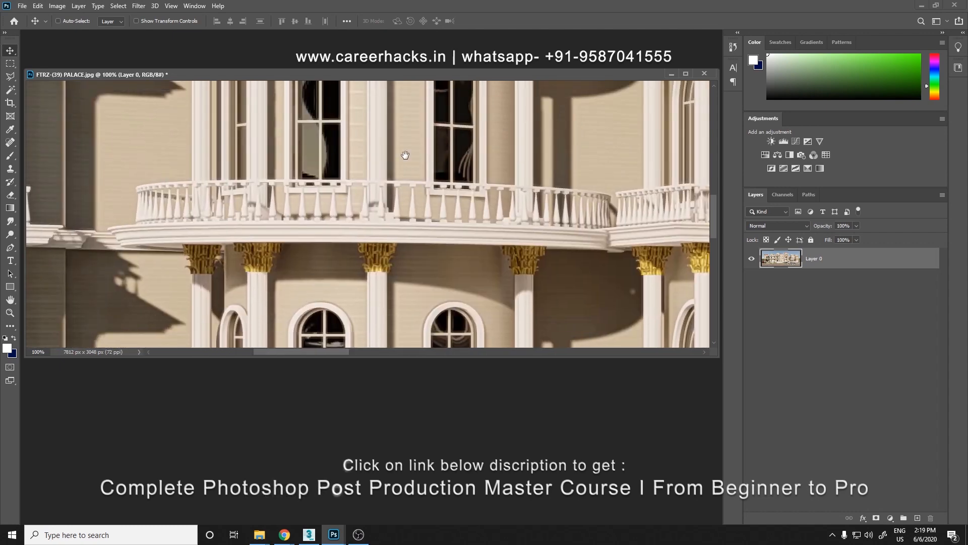
left_click_drag(167, 213, 298, 308)
left_click_drag(173, 256, 434, 316)
left_click_drag(165, 214, 385, 279)
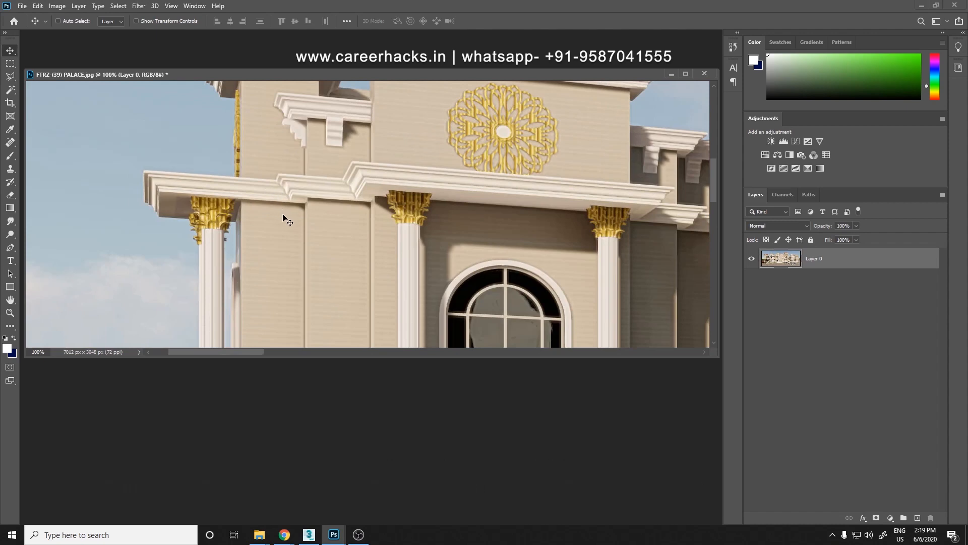
scroll(322, 210, "down", 5)
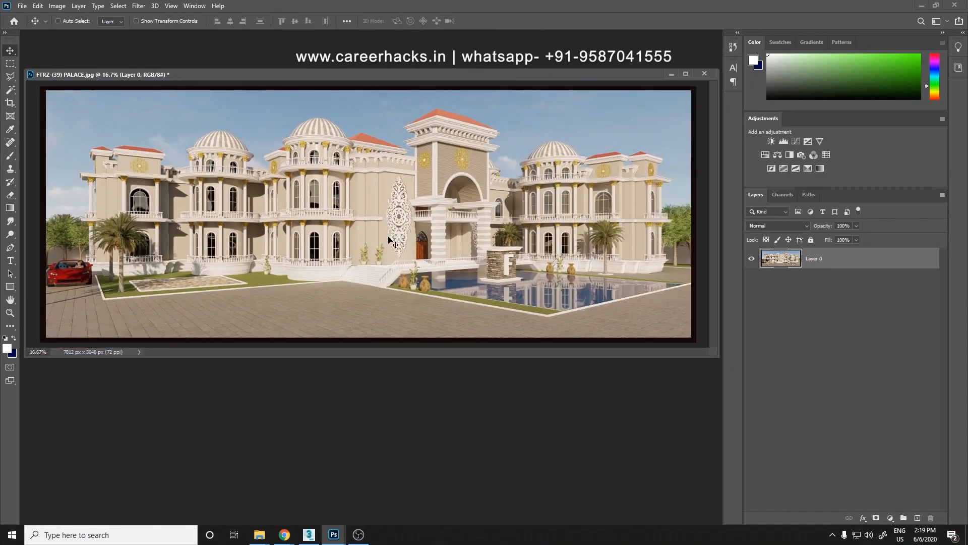
Step: Try enlarging the palace layer to about 163% with Free Transform, inspect the balcony detail and cancel the transform
key("ctrl+t")
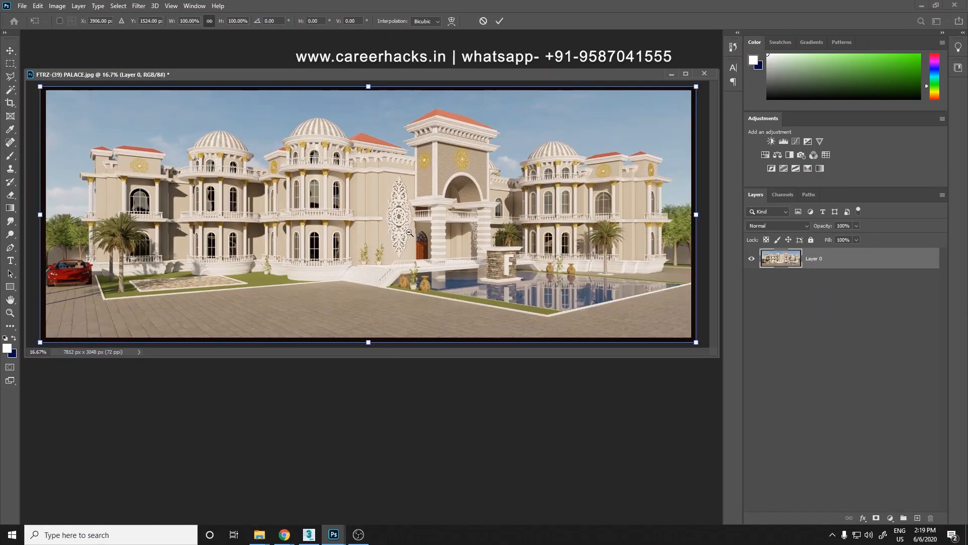
scroll(410, 232, "down", 1)
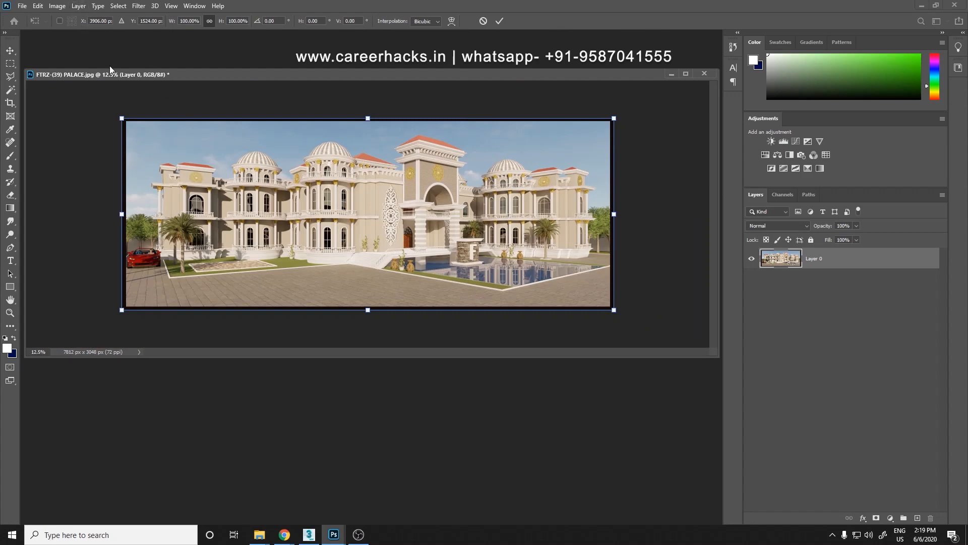
left_click_drag(614, 118, 777, 56)
left_click_drag(121, 311, 23, 396)
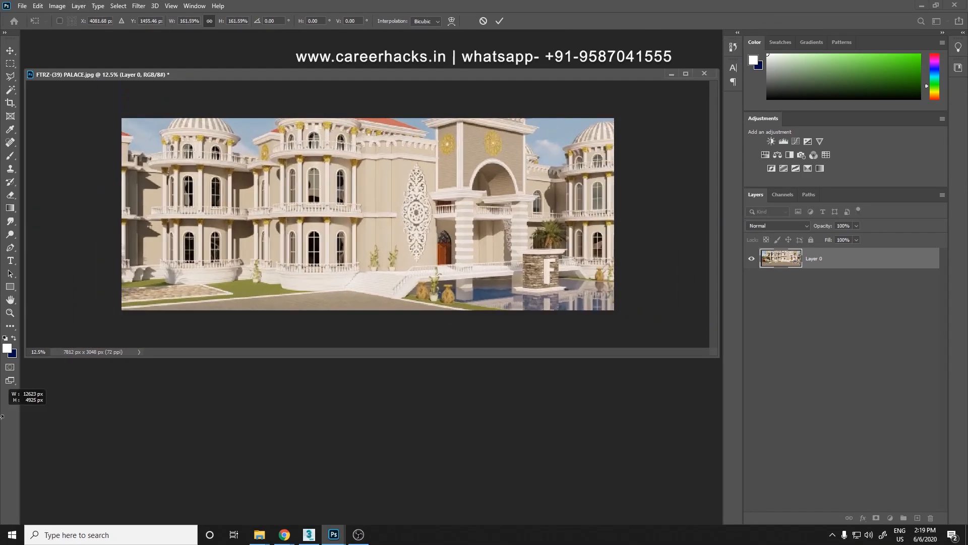
scroll(330, 180, "up", 4)
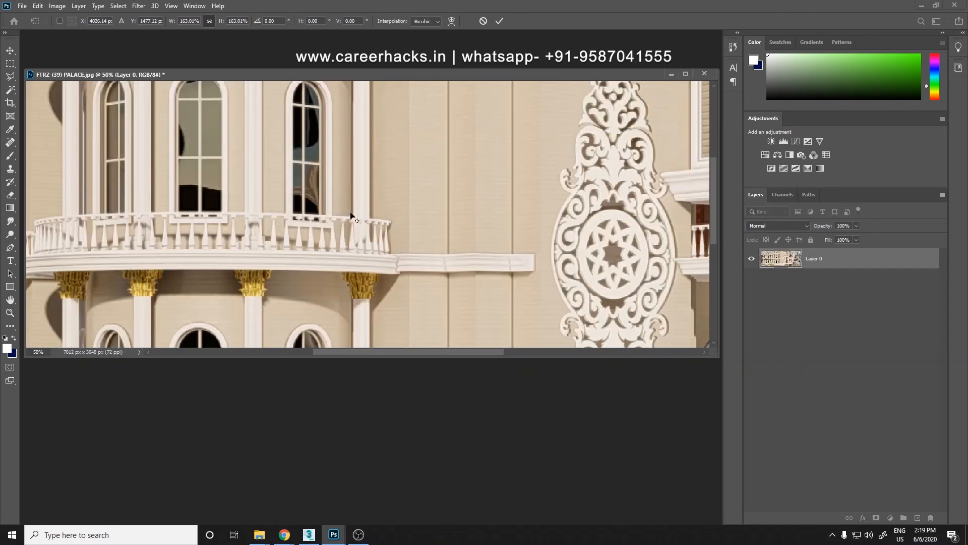
scroll(351, 216, "up", 2)
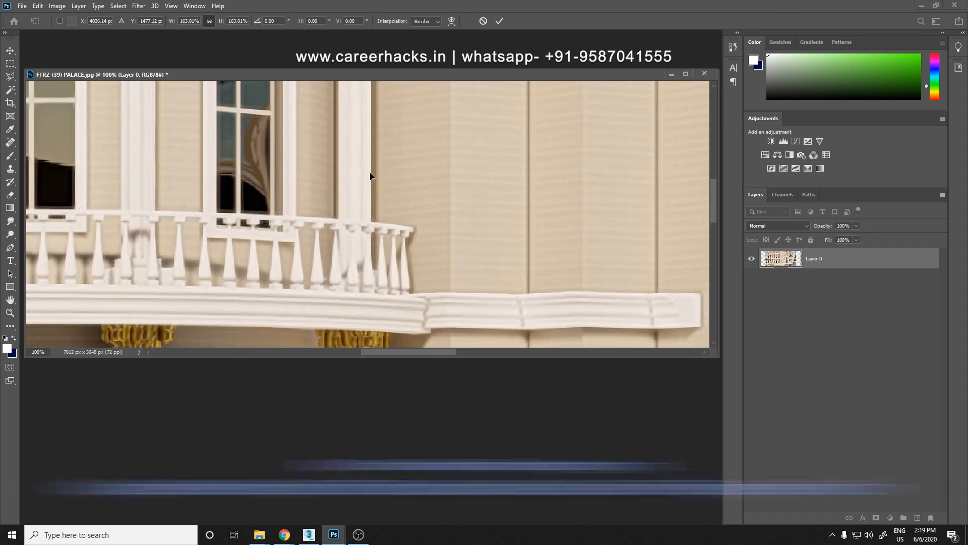
key("ctrl+0")
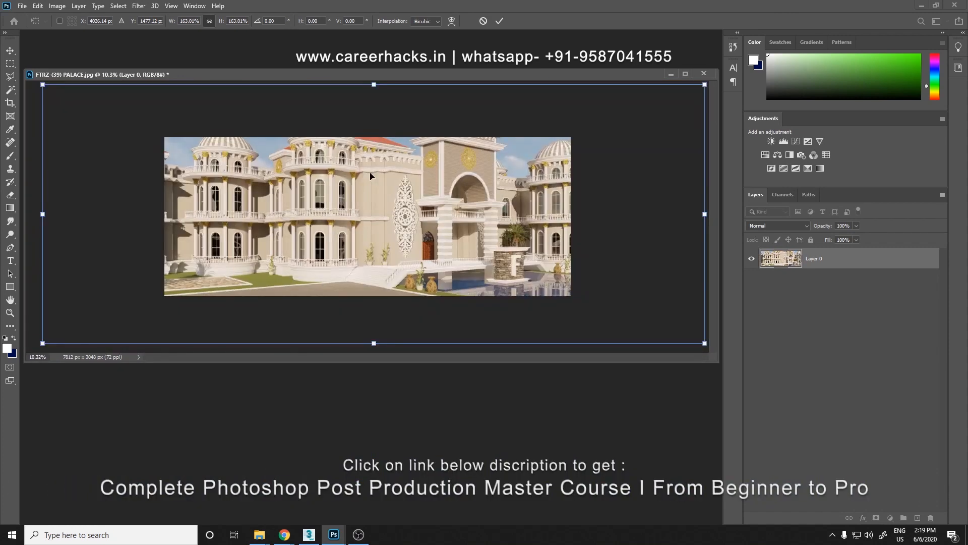
key("Escape")
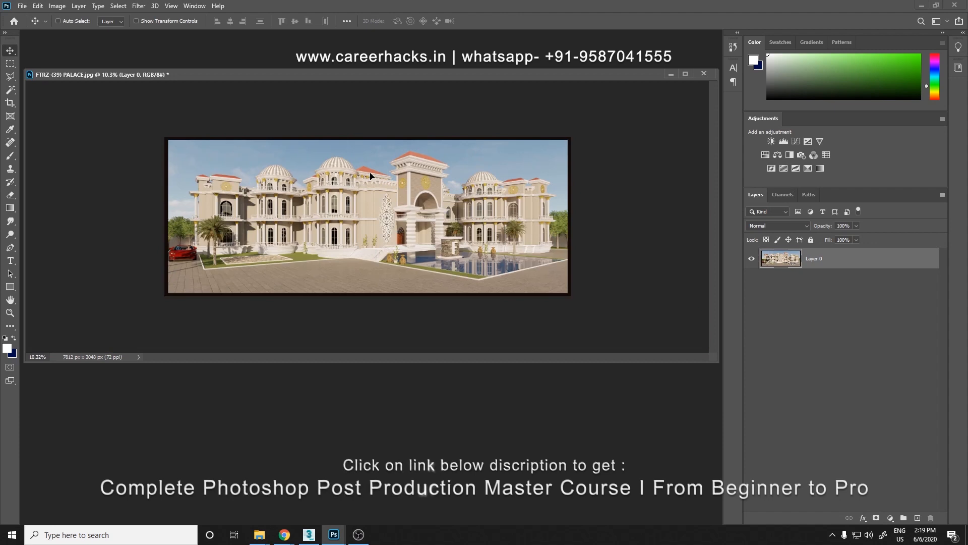
Step: Check the document's pixel width and height in the Image Size settings and close them without applying
key("ctrl+alt+i")
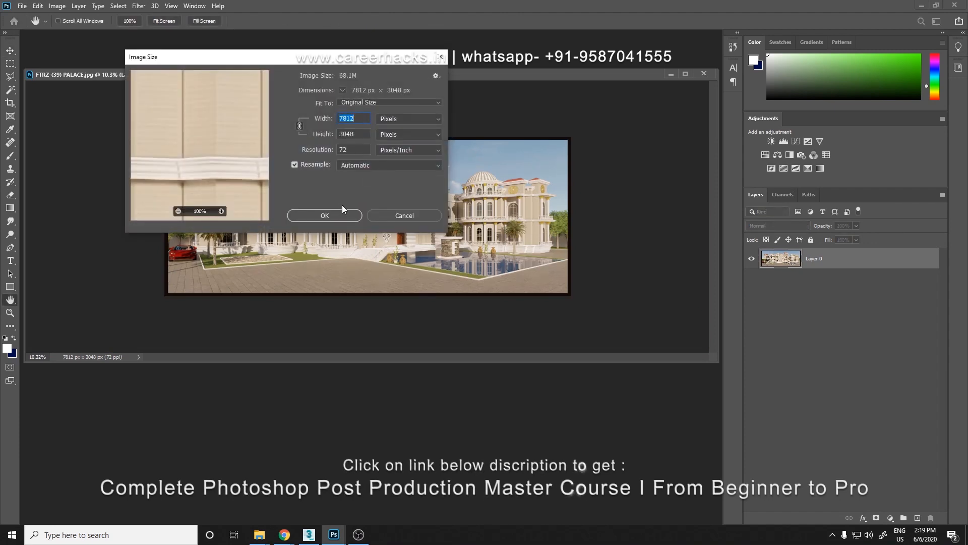
left_click(362, 120)
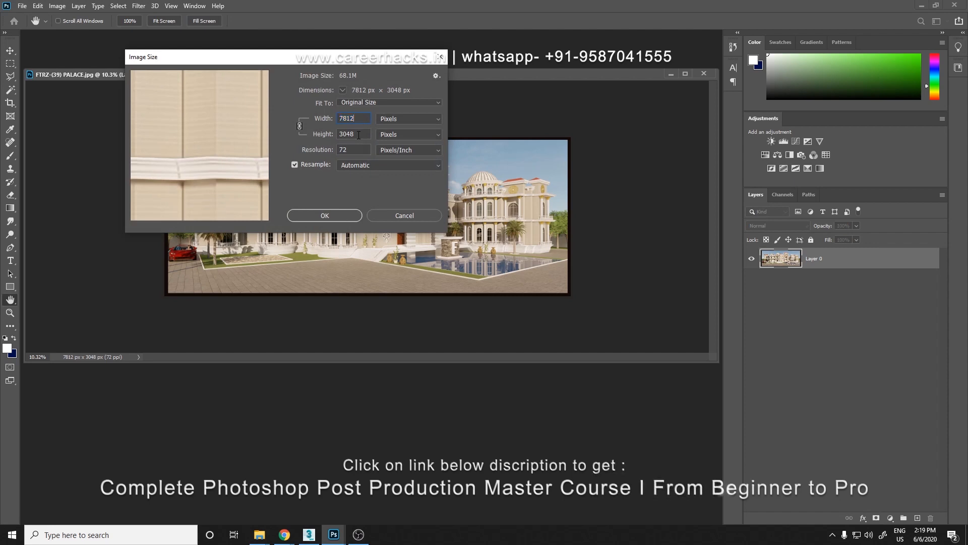
left_click(358, 136)
left_click(401, 216)
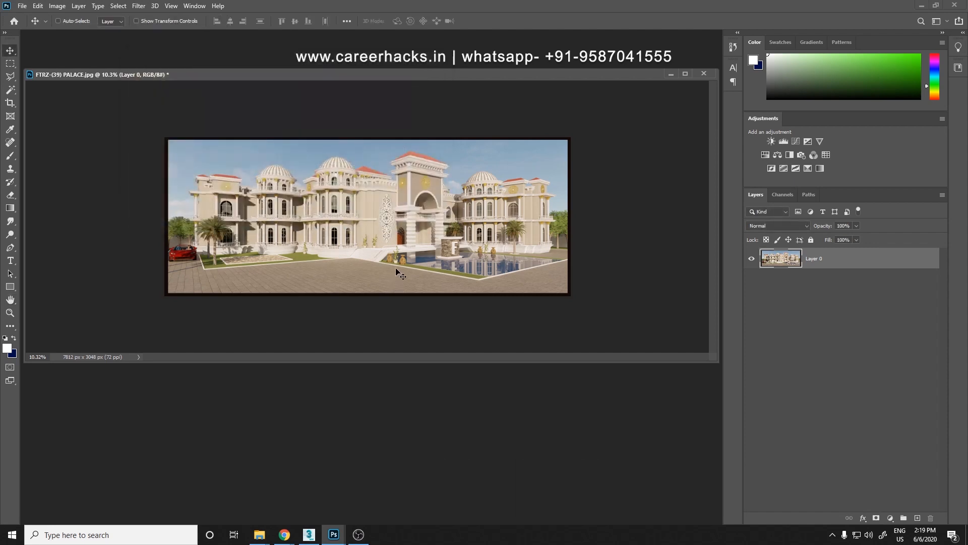
Step: Examine the entrance, staircase, planters and paving, and the grass strip beside the pool at up to 200%
left_click(405, 237, "alt")
left_click(408, 222, "ctrl")
left_click(408, 222, "ctrl")
left_click(407, 222, "ctrl")
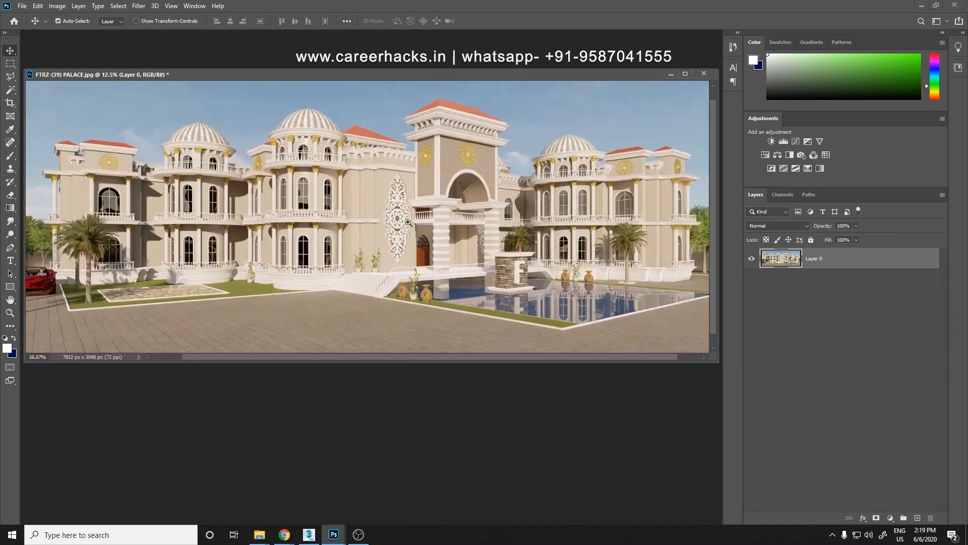
left_click(408, 222, "ctrl")
left_click(408, 223, "ctrl")
left_click(408, 222, "ctrl")
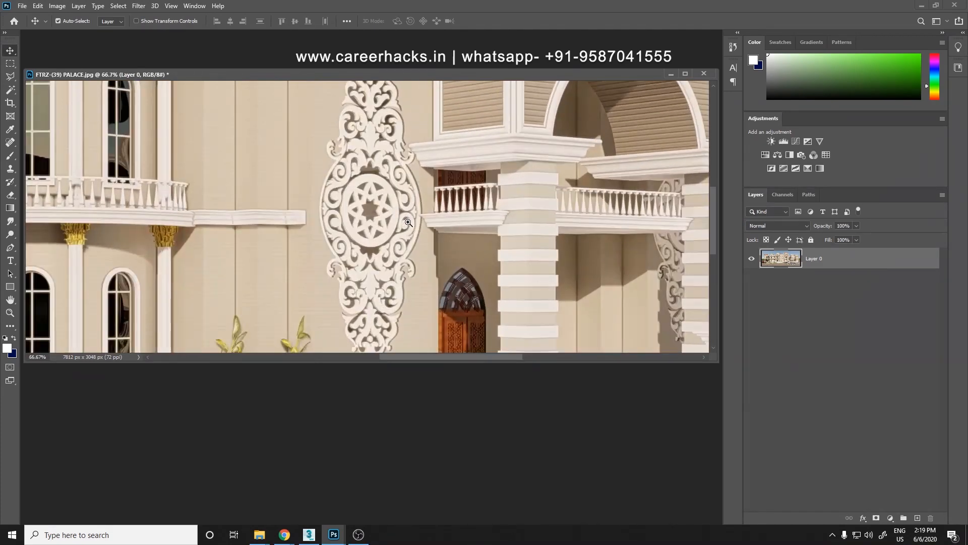
left_click_drag(327, 302, 320, 169)
left_click_drag(268, 305, 252, 203)
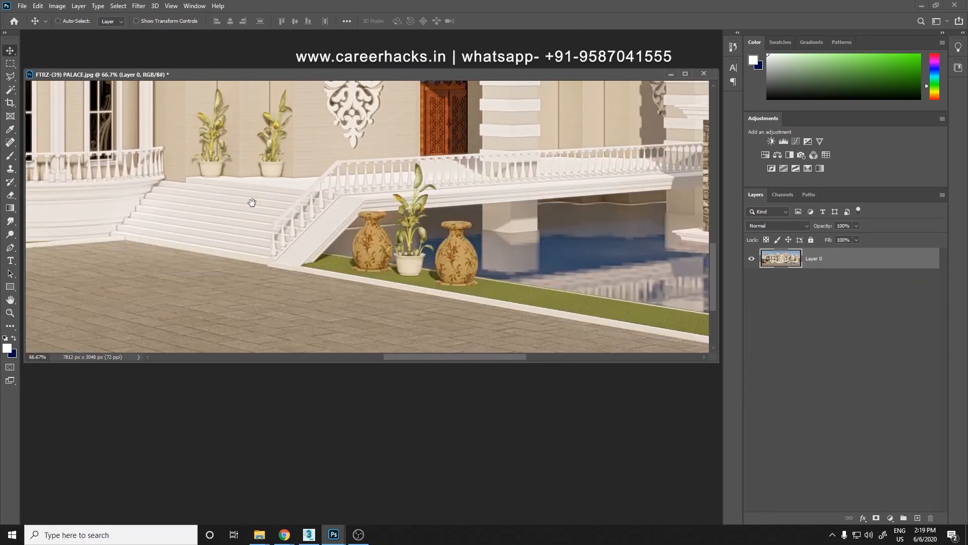
left_click_drag(522, 313, 240, 200)
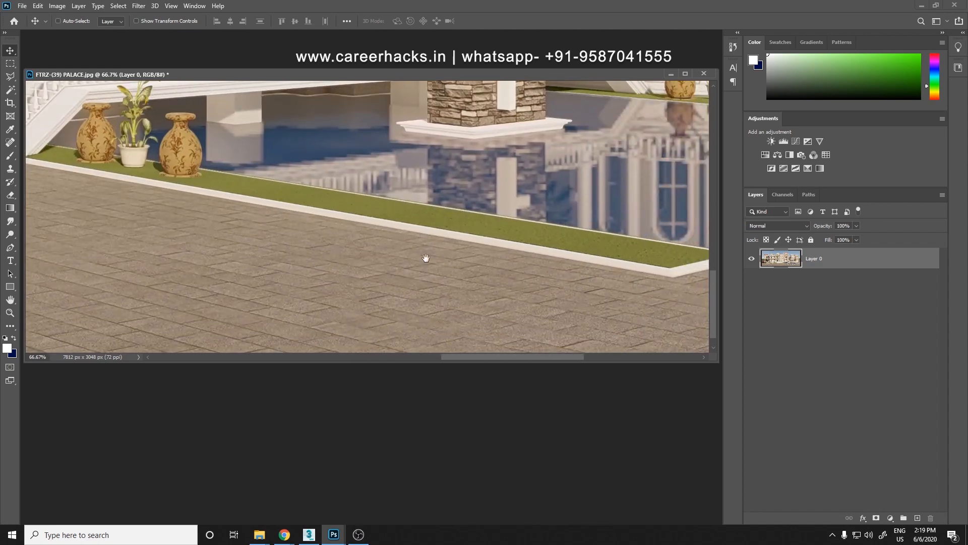
left_click_drag(426, 258, 341, 281)
left_click_drag(513, 241, 428, 260)
scroll(361, 282, "up", 2)
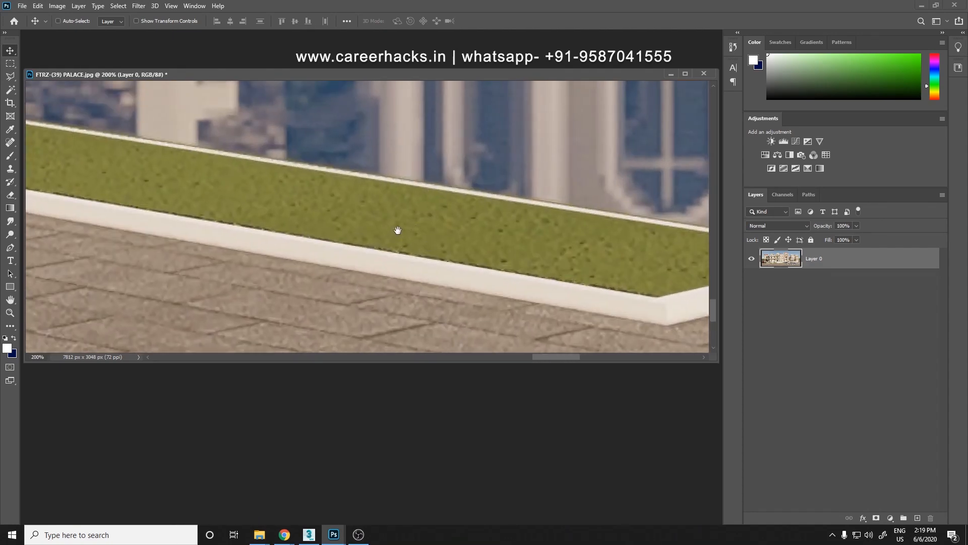
scroll(398, 231, "down", 3)
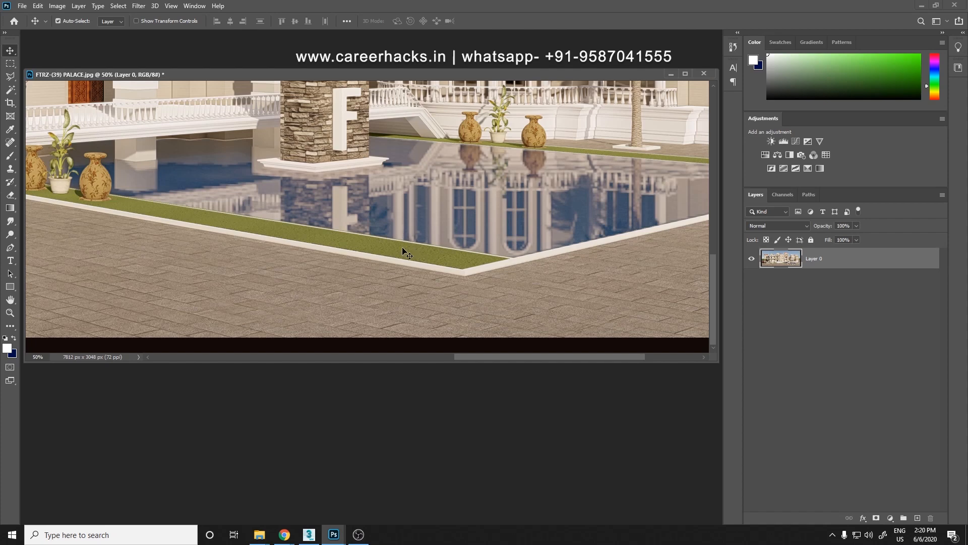
key("ctrl+0")
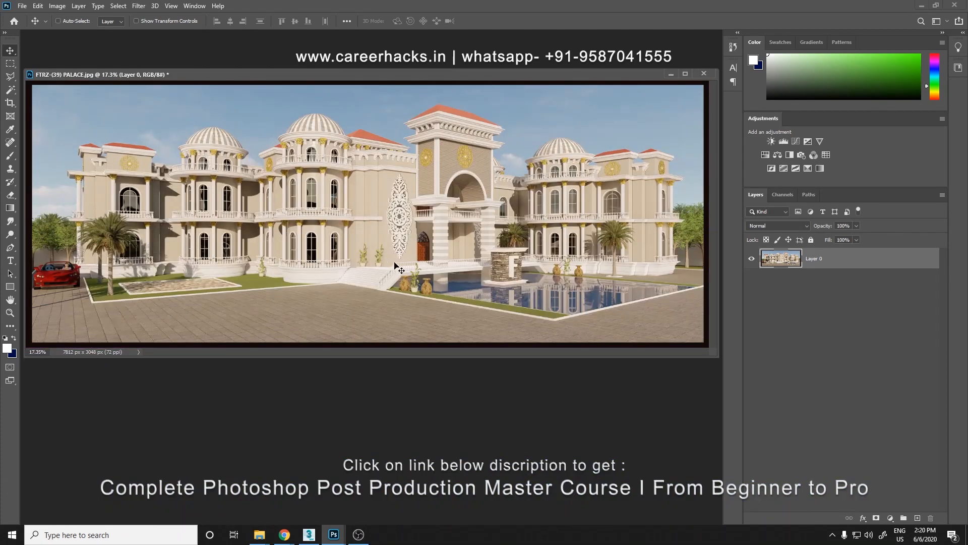
Step: Select the pool's water and reflections with the Magic Wand and preview the selection in Quick Mask
left_click(752, 259)
left_click(752, 259)
key("w")
left_click(545, 302)
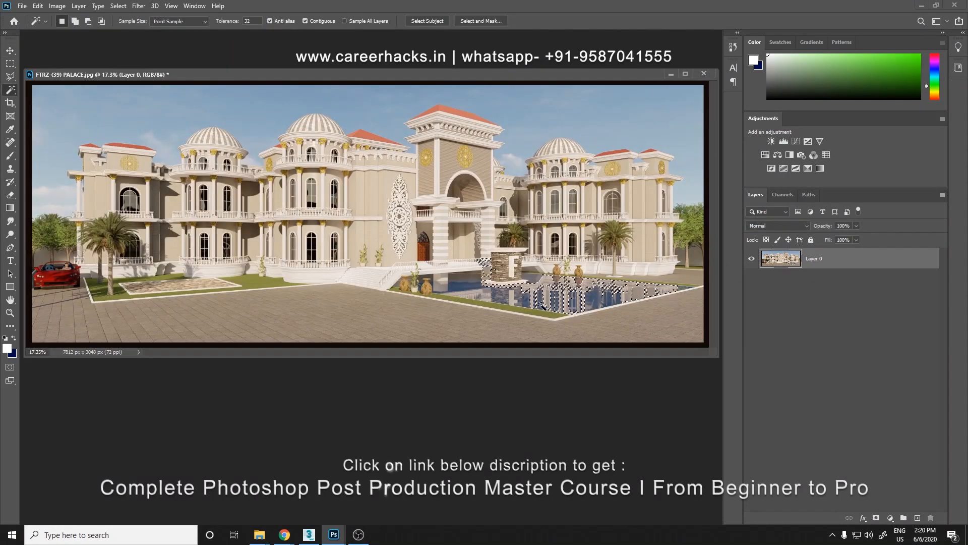
left_click(466, 304, "shift")
key("q")
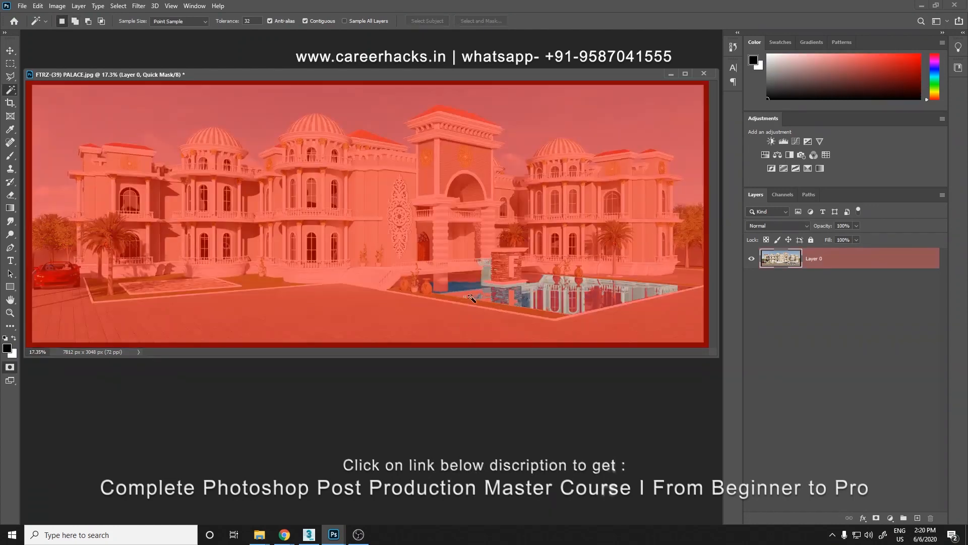
key("q")
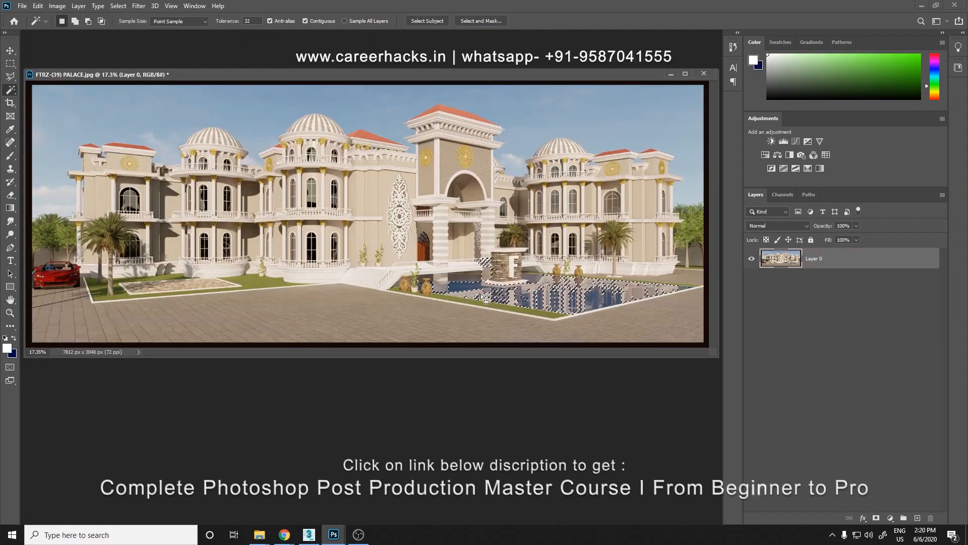
Step: Switch to the Quick Selection tool, try deleting the selected water, undo the deletion and deselect the pool area
key("shift+w")
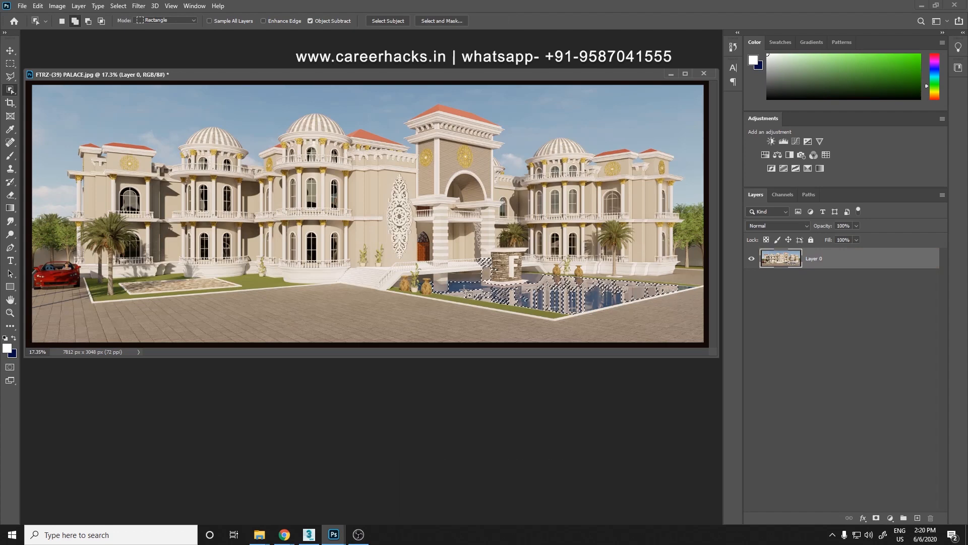
key("shift+w")
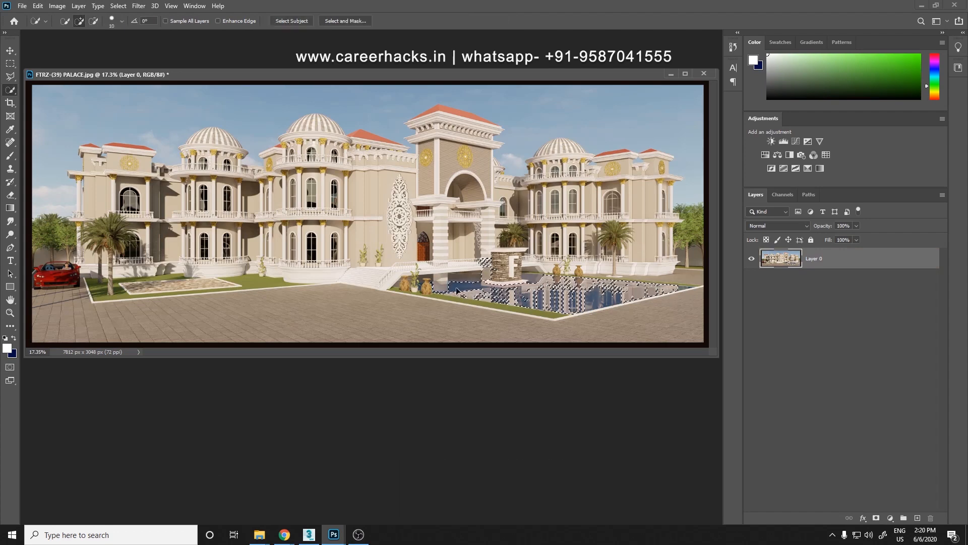
key("Delete")
key("ctrl+z")
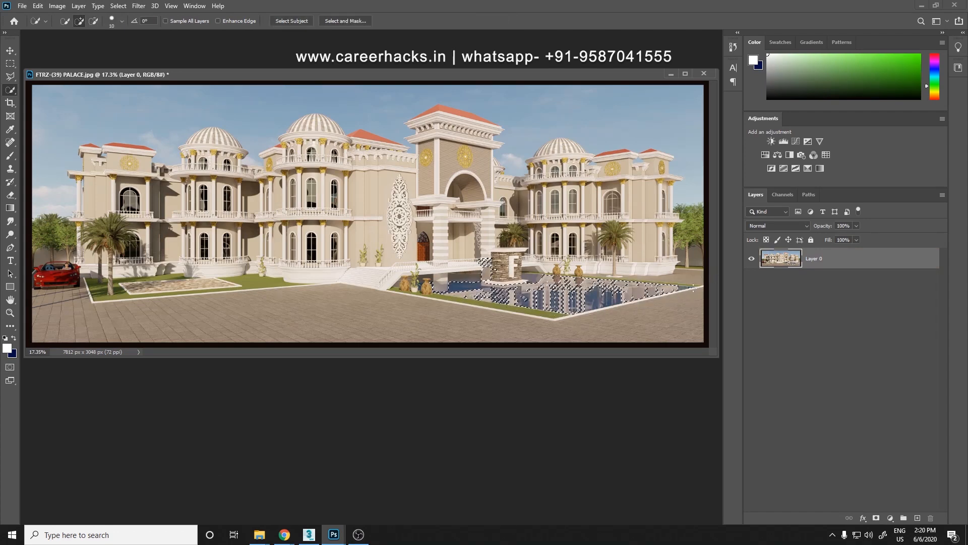
key("ctrl+d")
scroll(581, 288, "up", 2)
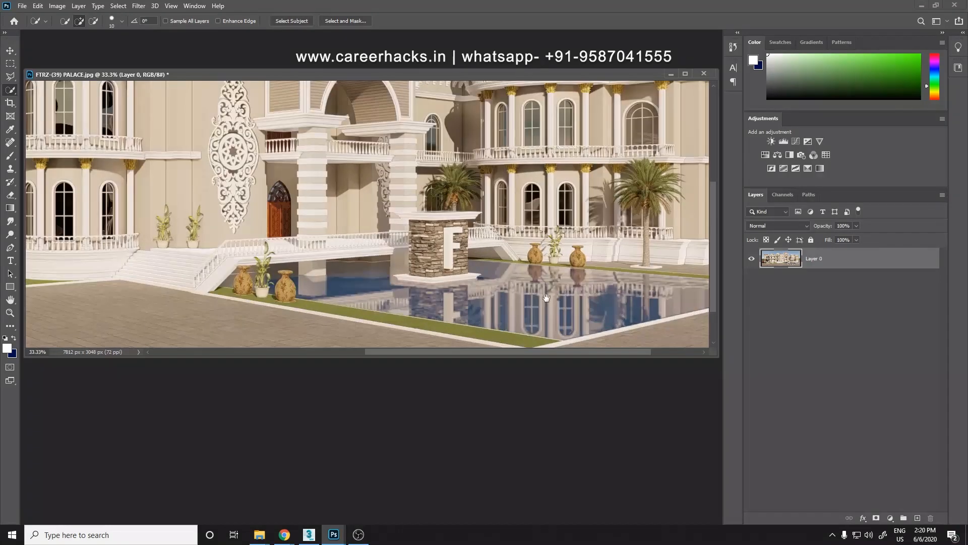
left_click_drag(479, 278, 318, 248)
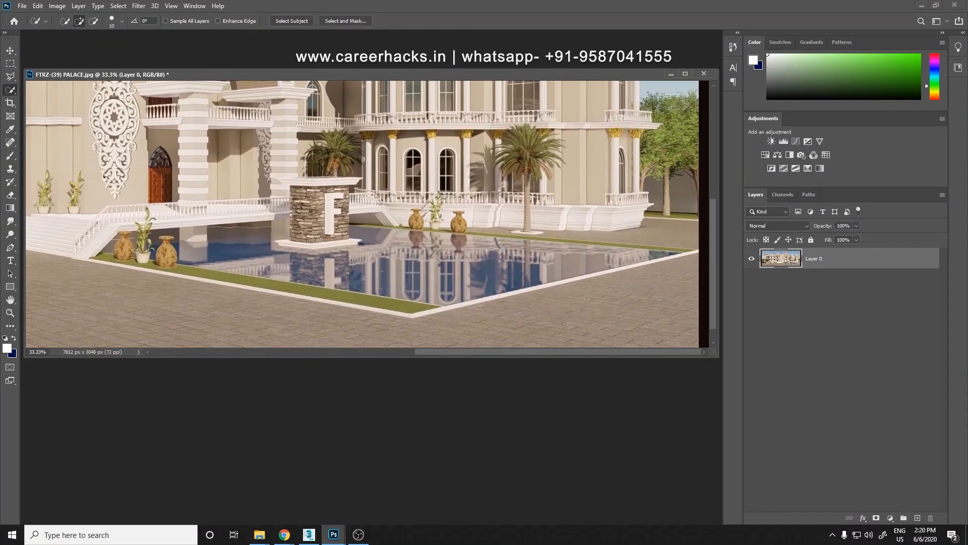
Step: Select the pool's water and reflections around the stone pillar with the Quick Selection tool in an enlarged full-screen view
key("f")
left_click(339, 347, "ctrl")
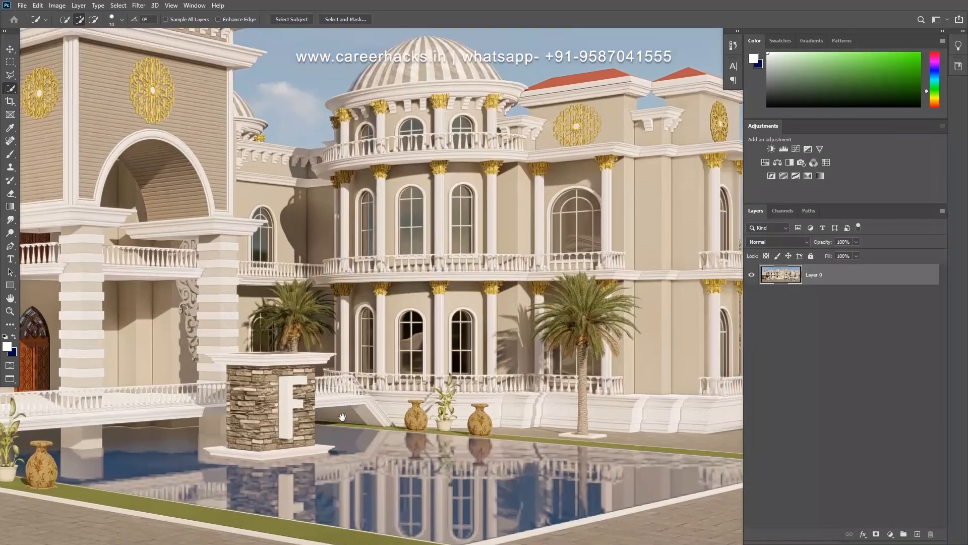
left_click_drag(337, 411, 382, 283)
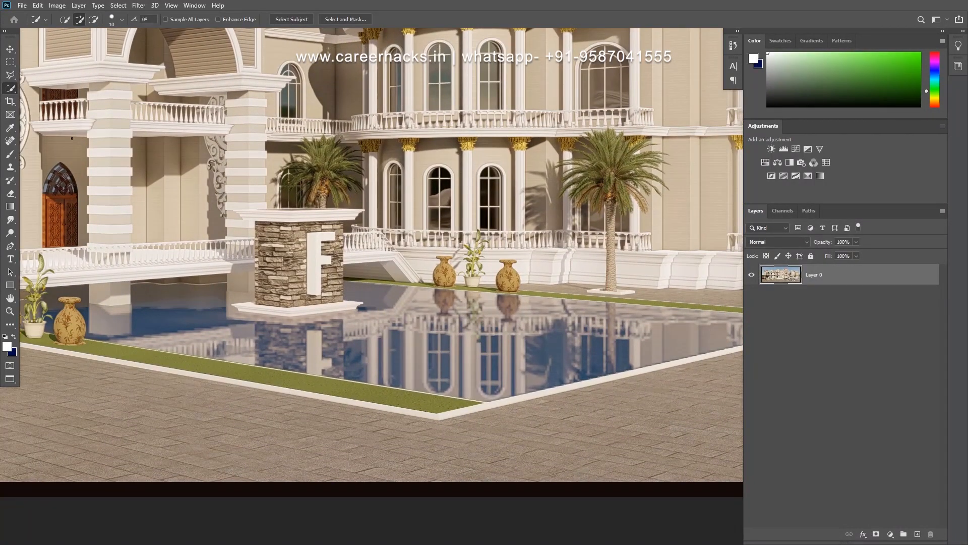
right_click(11, 88)
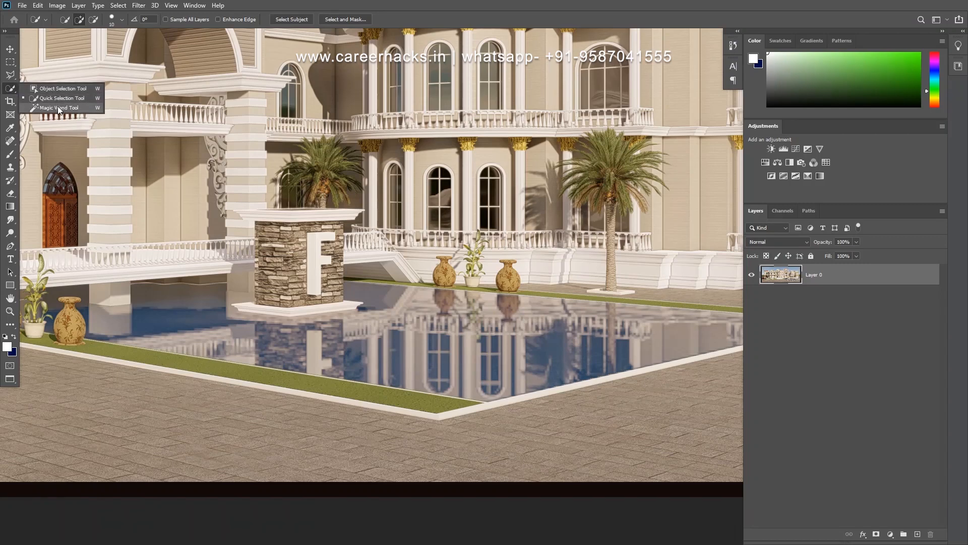
left_click(59, 98)
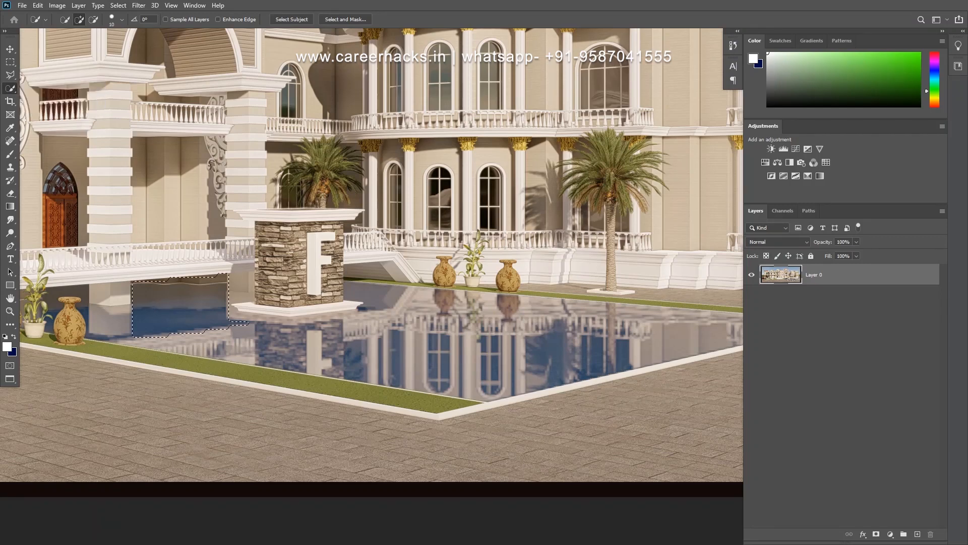
left_click_drag(182, 335, 229, 356)
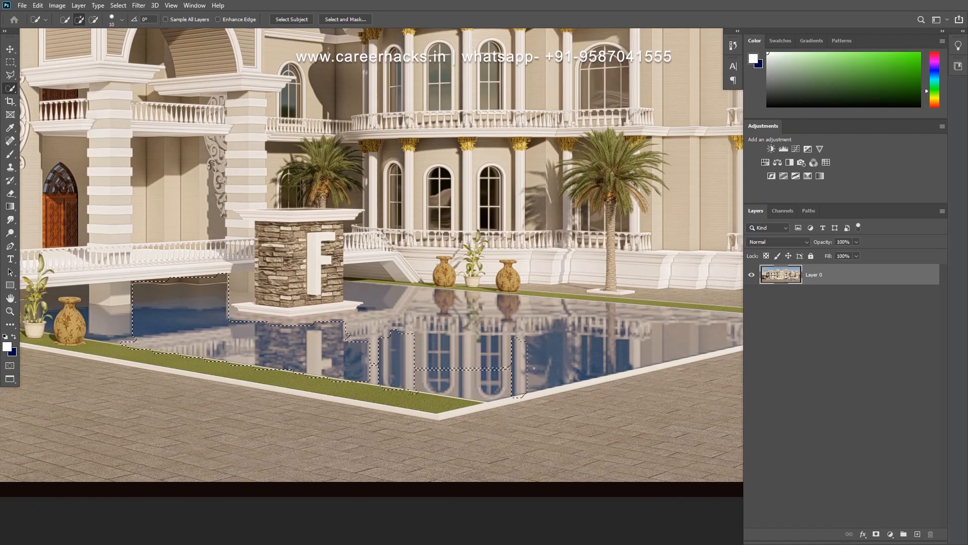
left_click_drag(534, 368, 609, 352)
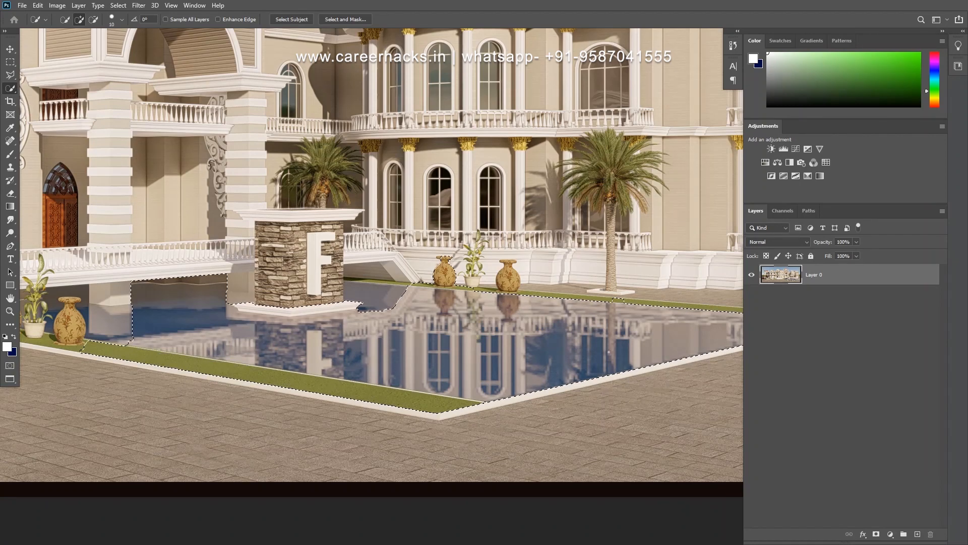
left_click_drag(387, 305, 393, 309)
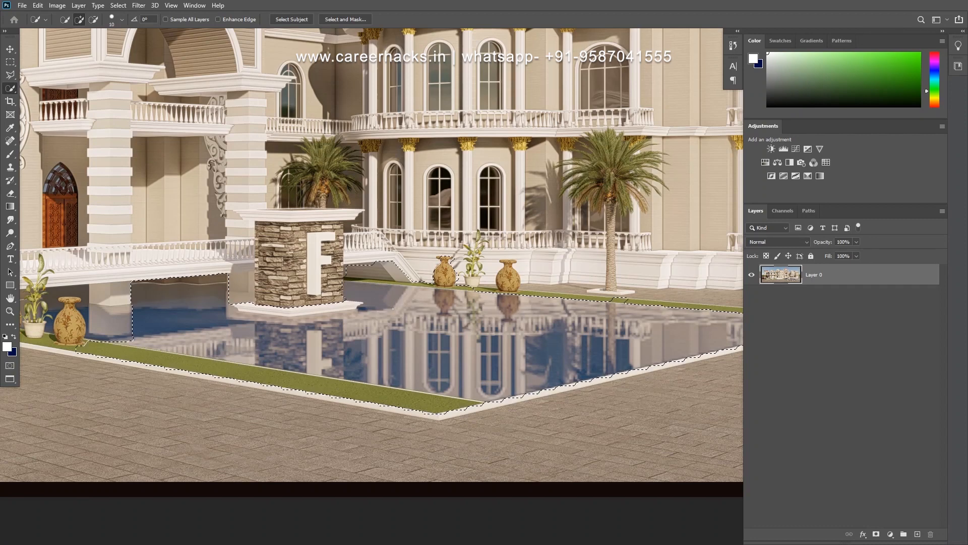
Step: Refine the water selection along the pool's far edge, excluding the ramp and the grass strip near the vases and palm tree
left_click(377, 271, "alt")
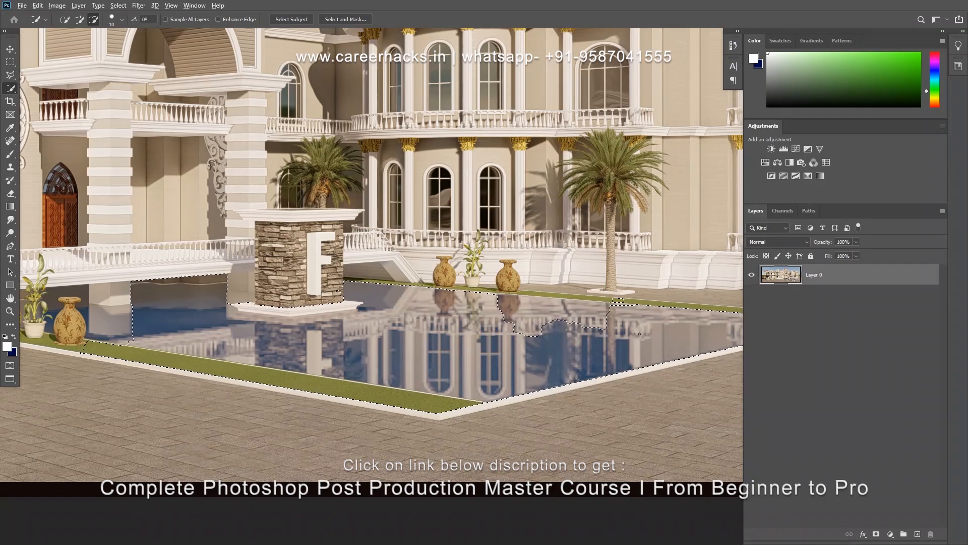
left_click(501, 305)
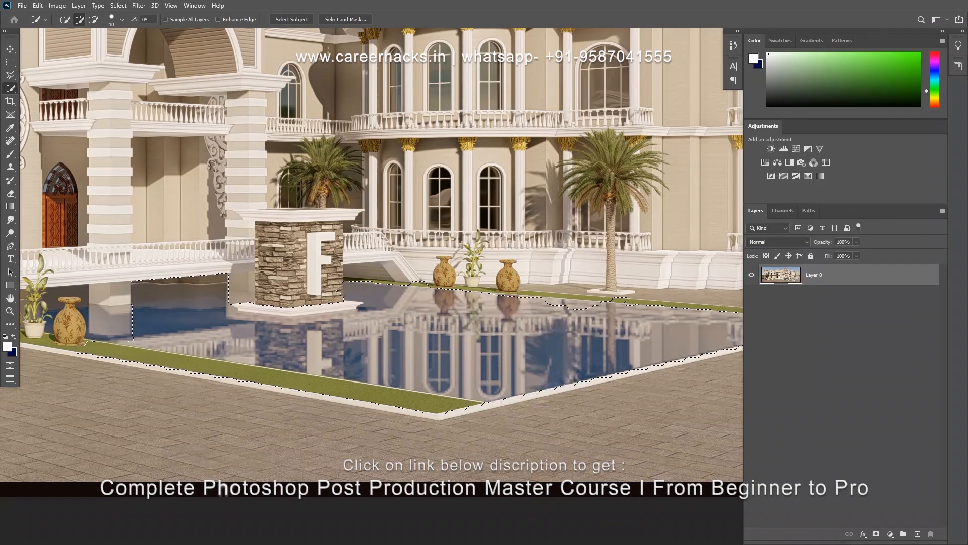
left_click_drag(547, 303, 593, 305)
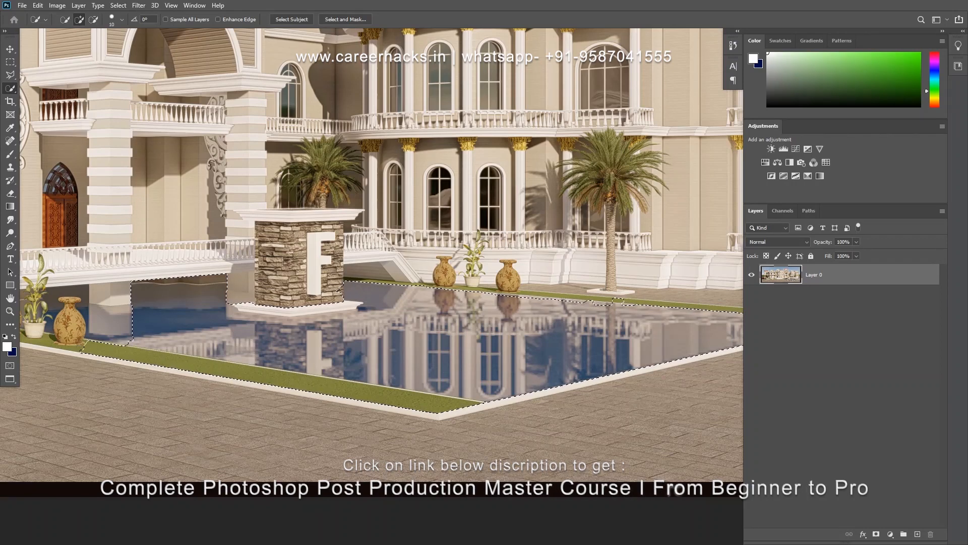
key("ctrl+d")
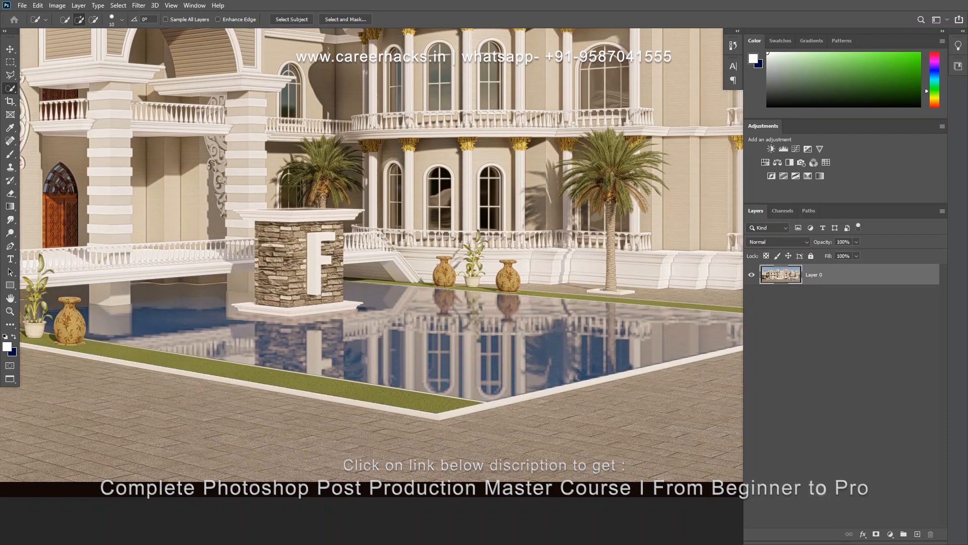
key("ctrl+z")
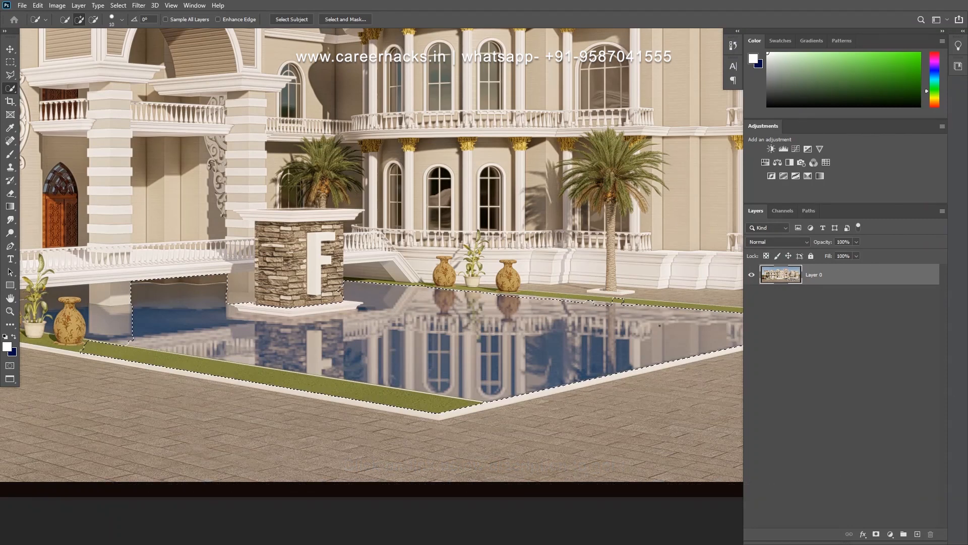
left_click_drag(580, 302, 626, 300)
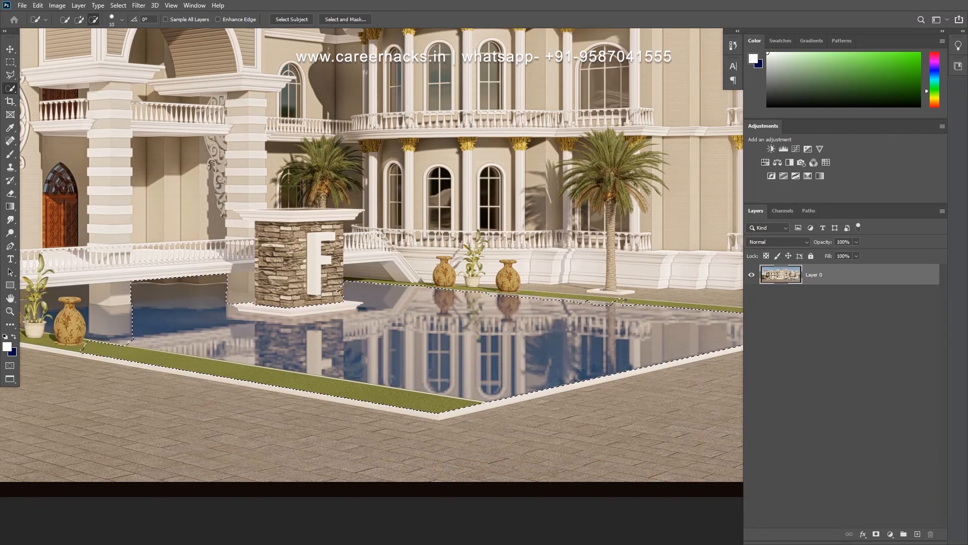
left_click(619, 304, "alt")
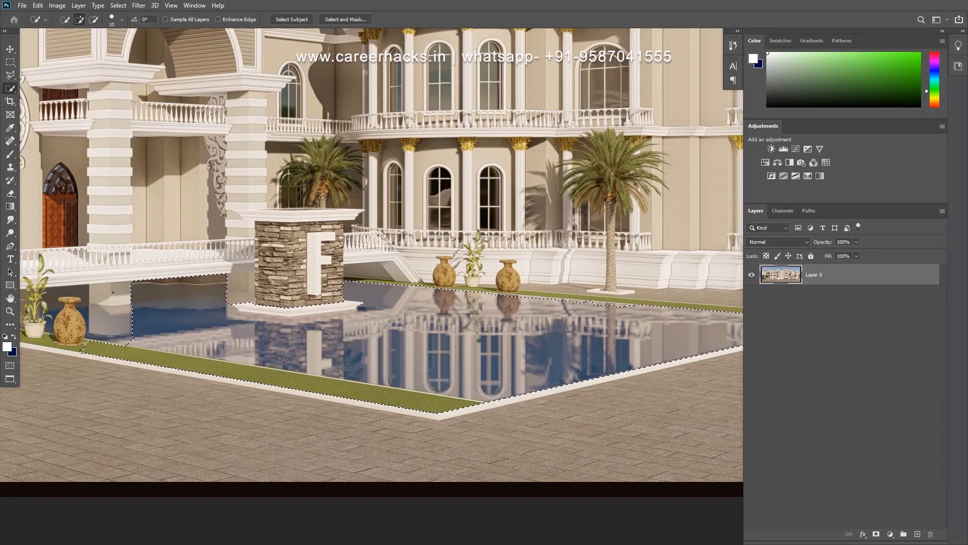
Step: Extend the selection to the water beside the staircase vases, and subtract the shaded area under the bridge and the front grass strip
left_click(141, 282, "alt")
left_click(112, 323)
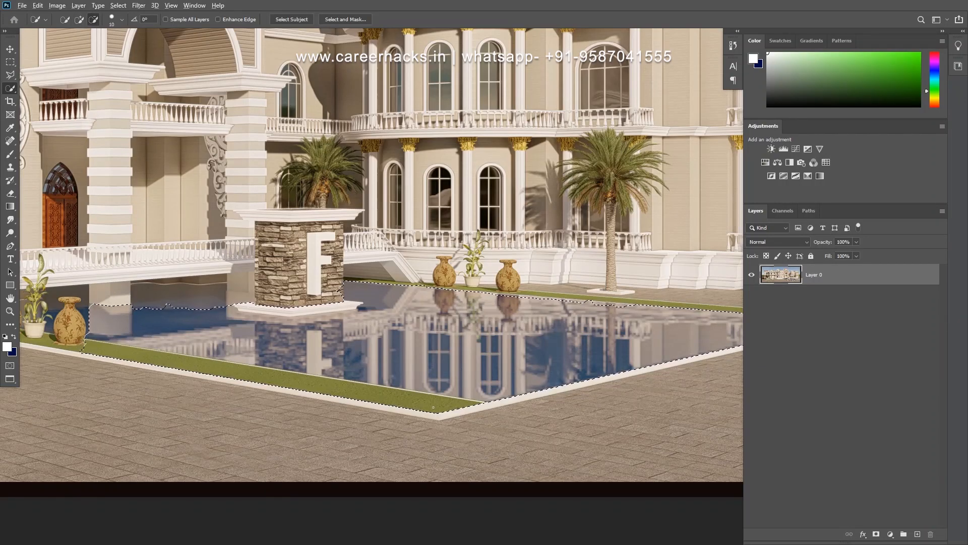
left_click(290, 384, "alt")
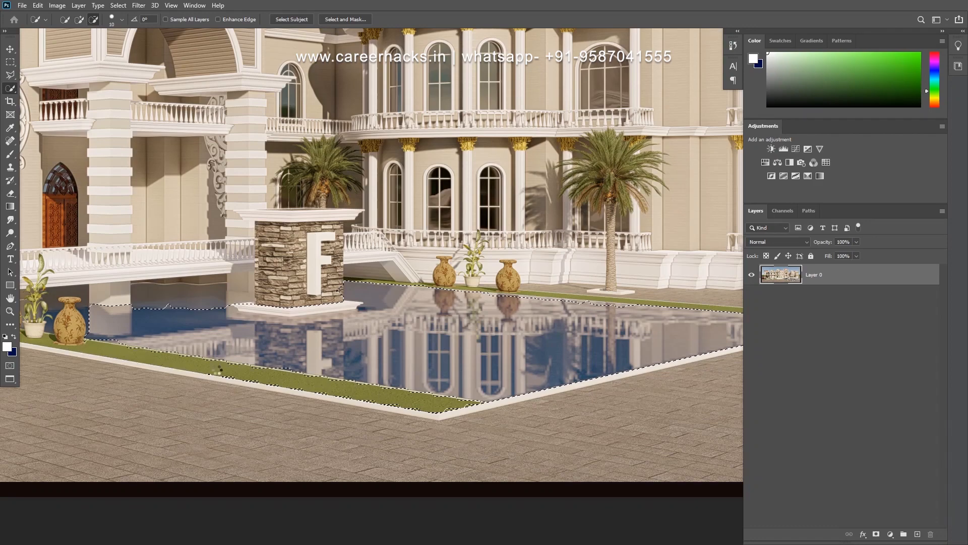
mouse_move(217, 370)
left_mouse_down()
mouse_move(250, 377)
mouse_move(202, 371)
mouse_move(326, 387)
left_mouse_up()
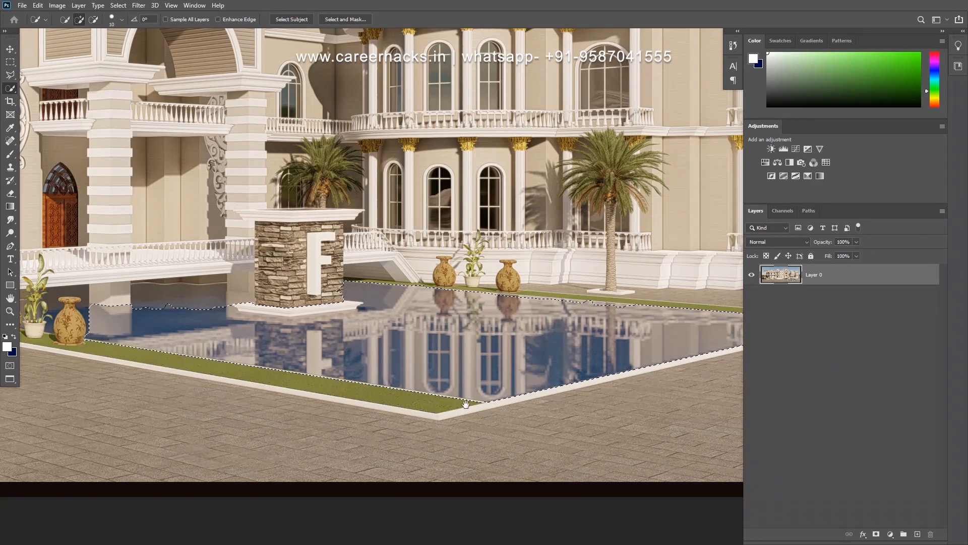
Step: Add the pool's far corner to the selection and subtract the white base of the stone pillar
scroll(471, 415, "down", 3)
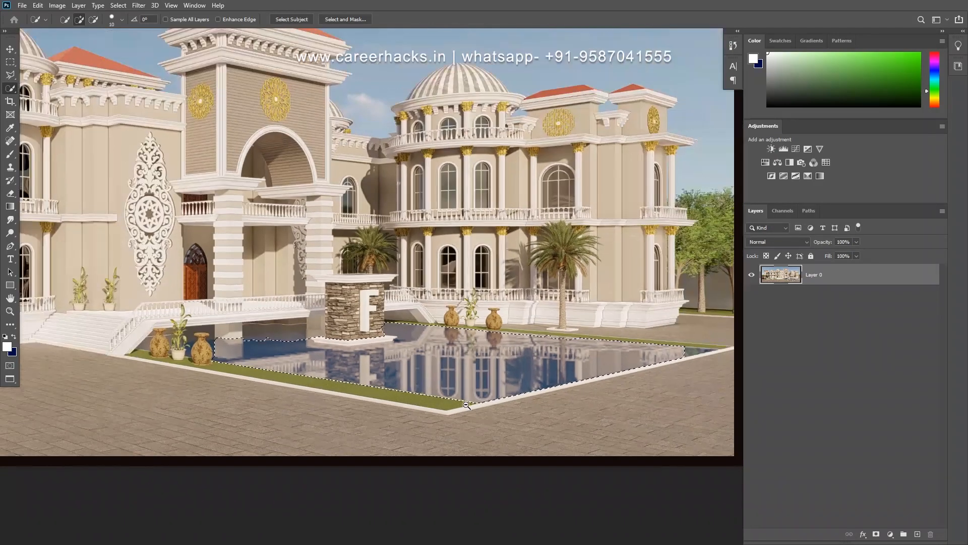
left_click(694, 353)
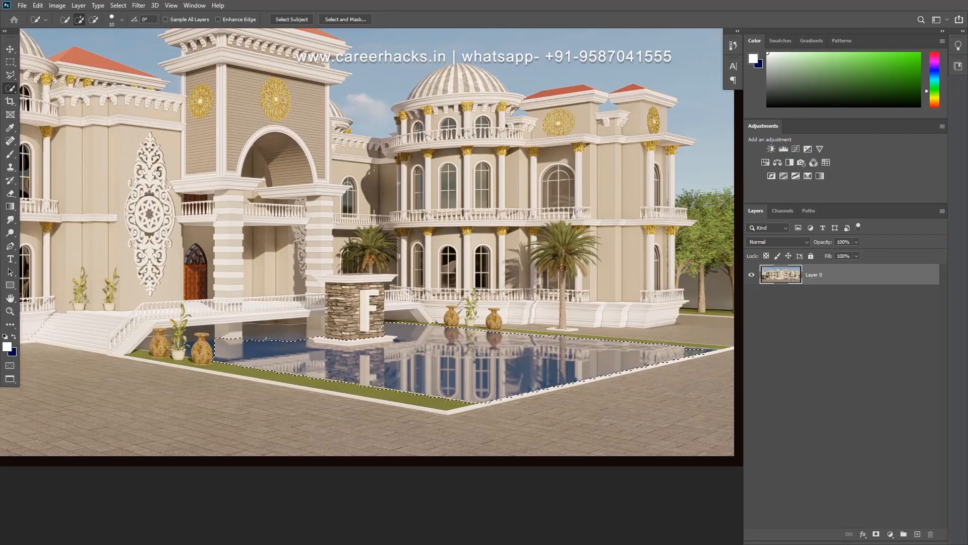
left_click(708, 351)
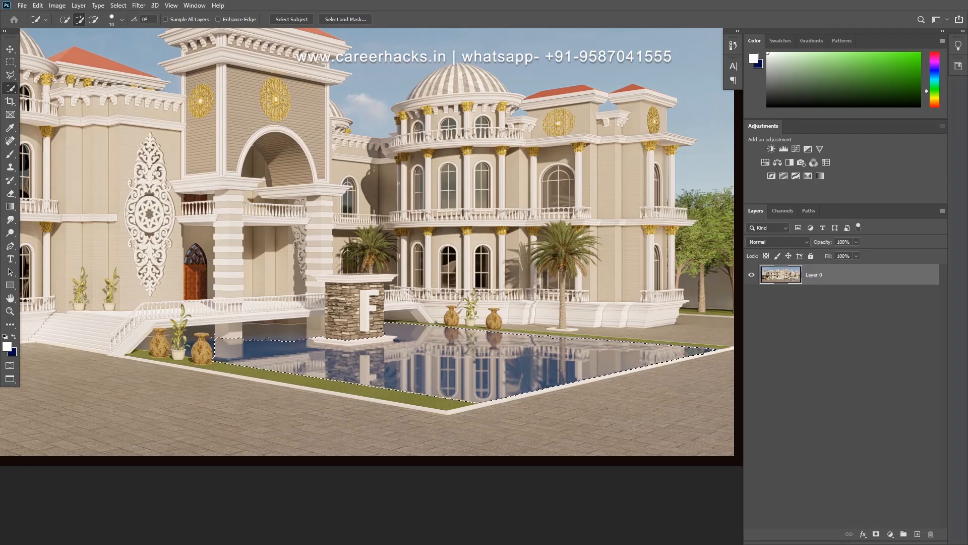
scroll(388, 350, "up", 3)
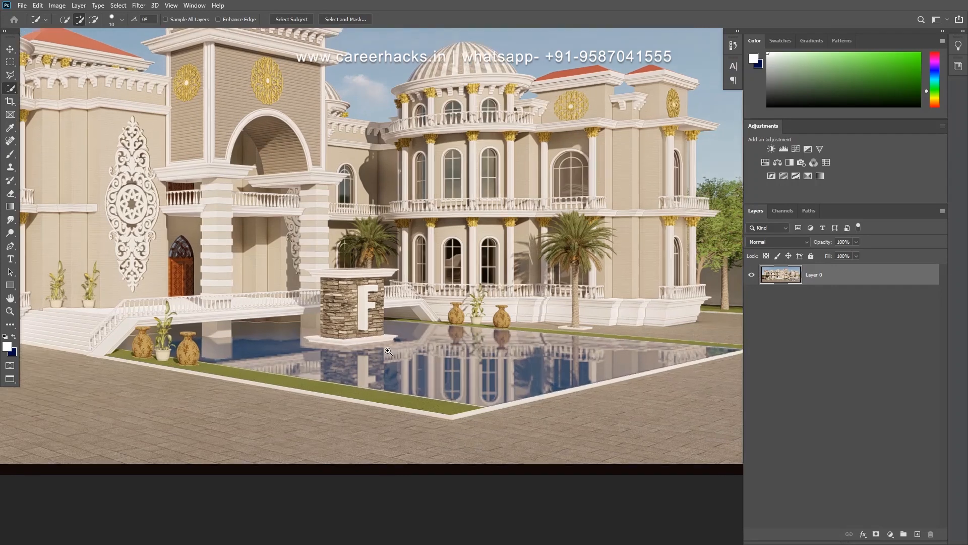
key("alt")
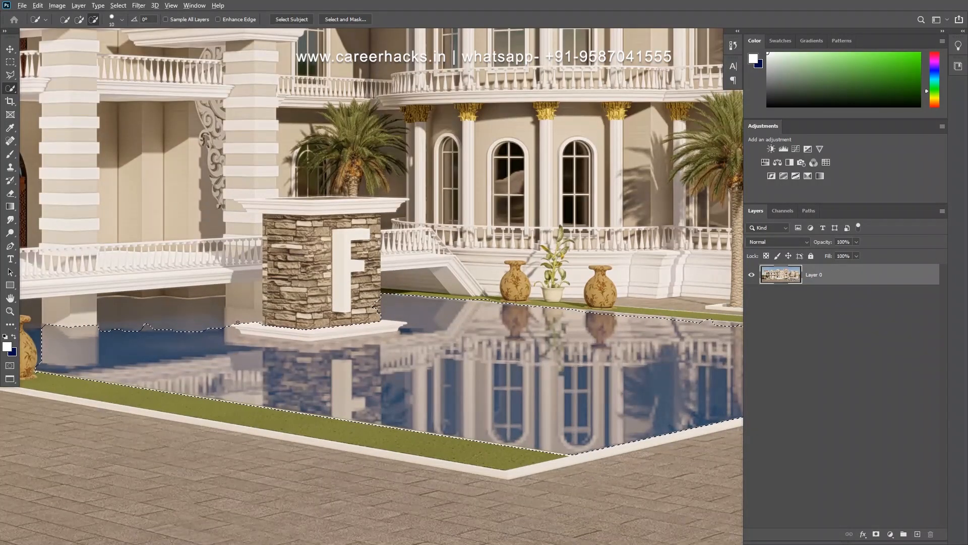
left_click_drag(244, 332, 261, 328)
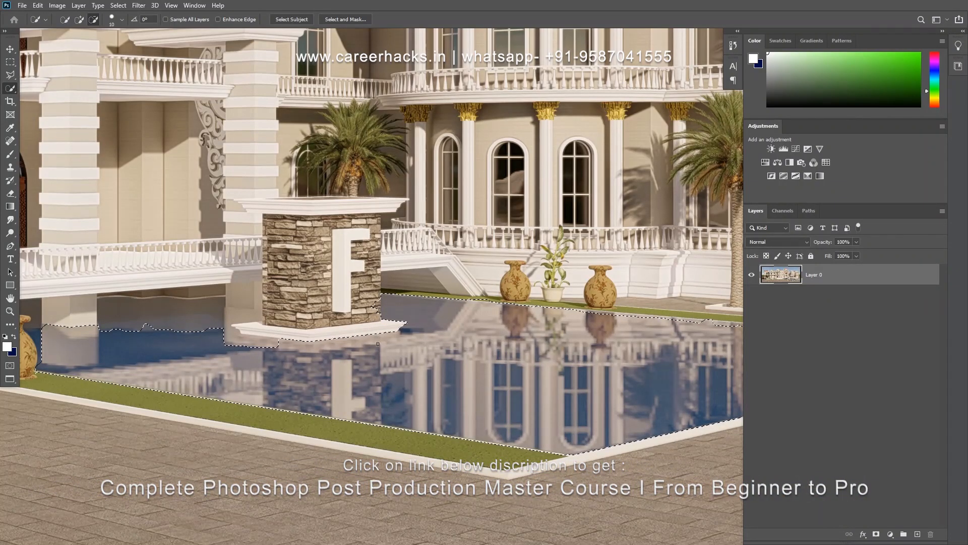
left_click_drag(275, 347, 236, 340)
scroll(366, 349, "down", 2)
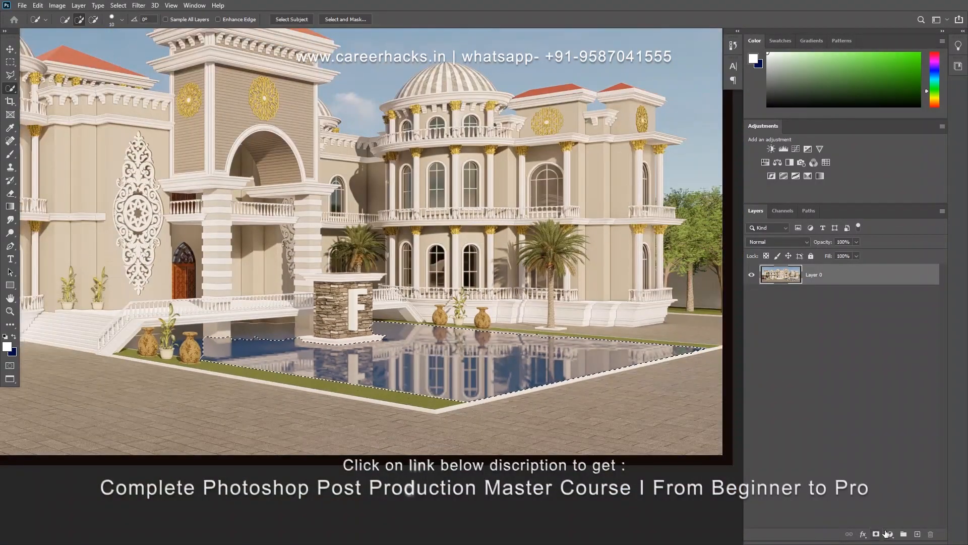
Step: Add a Hue/Saturation adjustment layer for the selected water with hue -18 and saturation -25, and compare the pool before and after
left_click(891, 534)
left_click(915, 433)
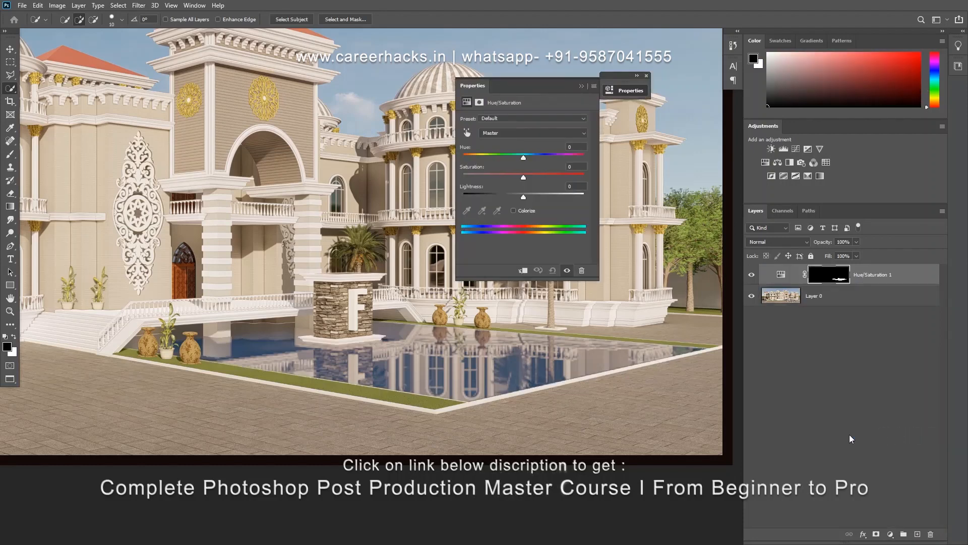
left_click_drag(577, 169, 568, 151)
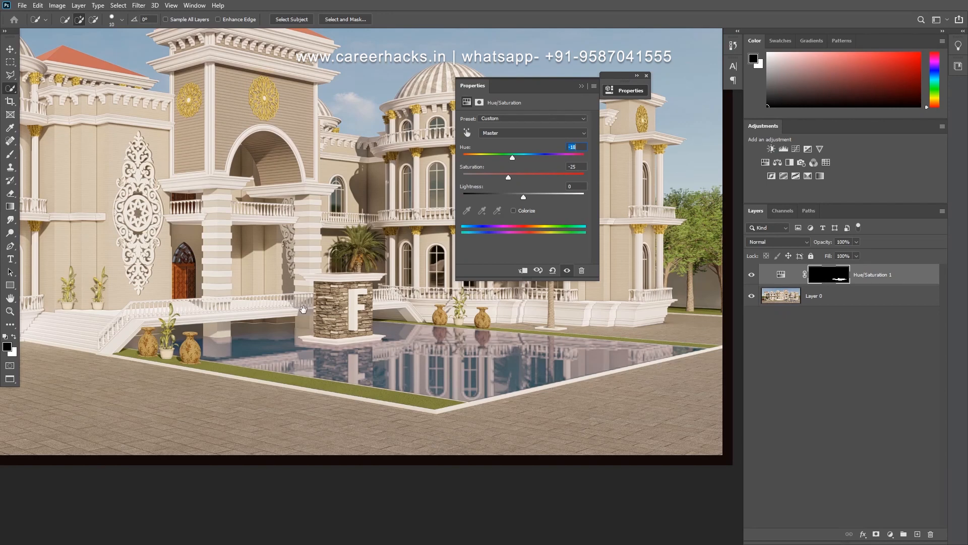
scroll(374, 302, "down", 2)
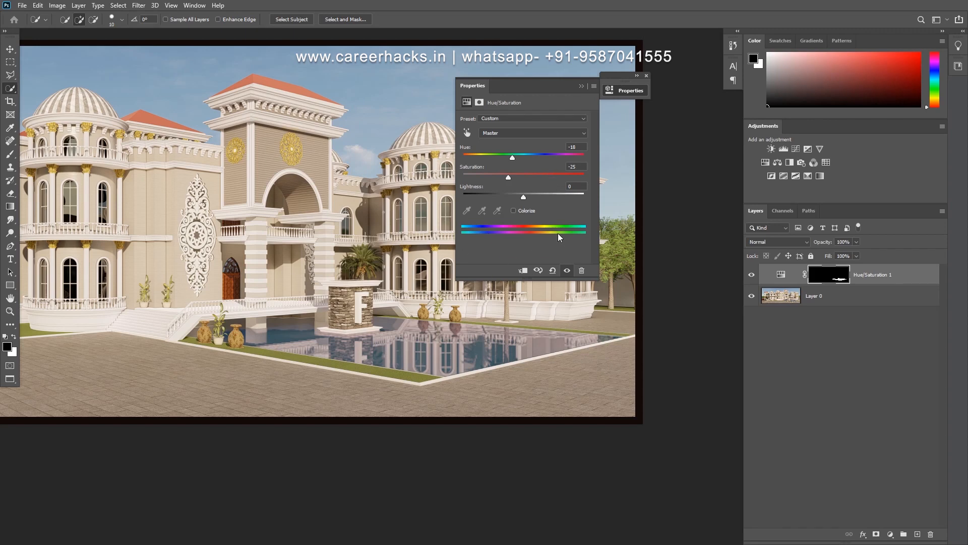
left_click(567, 271)
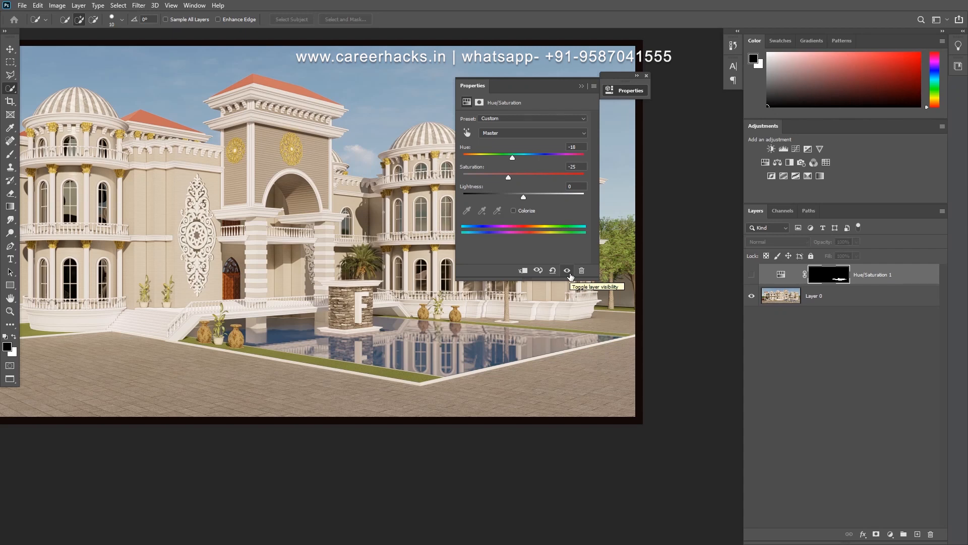
left_click(567, 271)
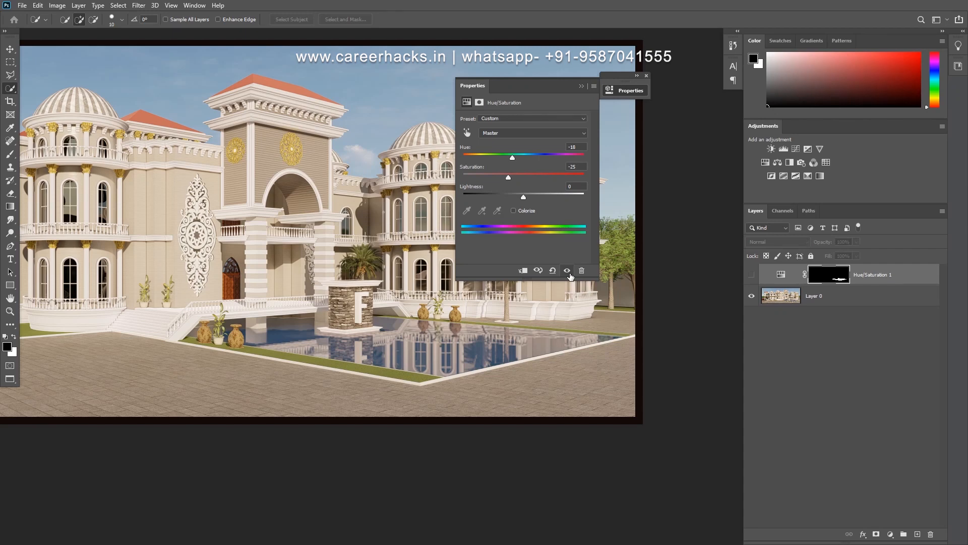
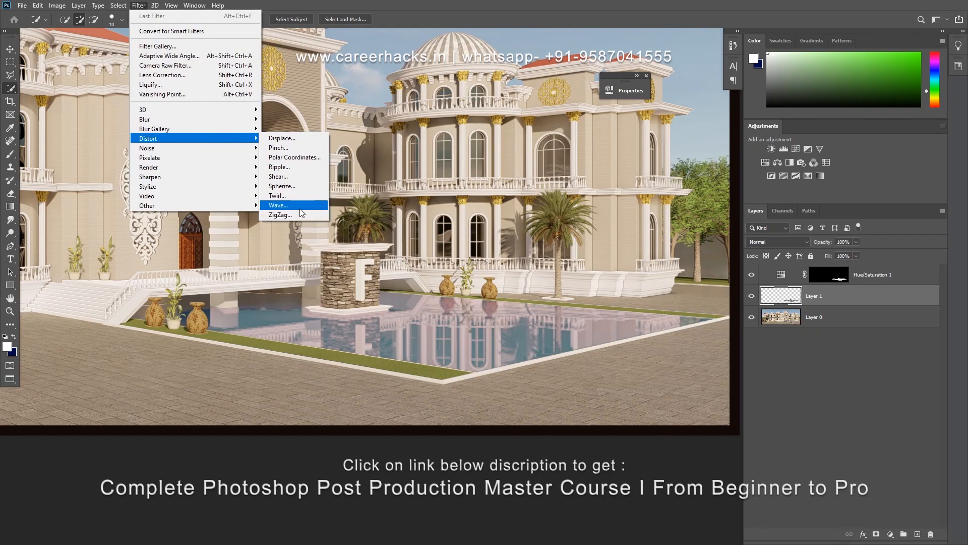
Step: Try the Wave distortion on the pool water layer with wavelength minimum 4 and maximum 5, inspect the ripples and undo it
left_click(297, 205)
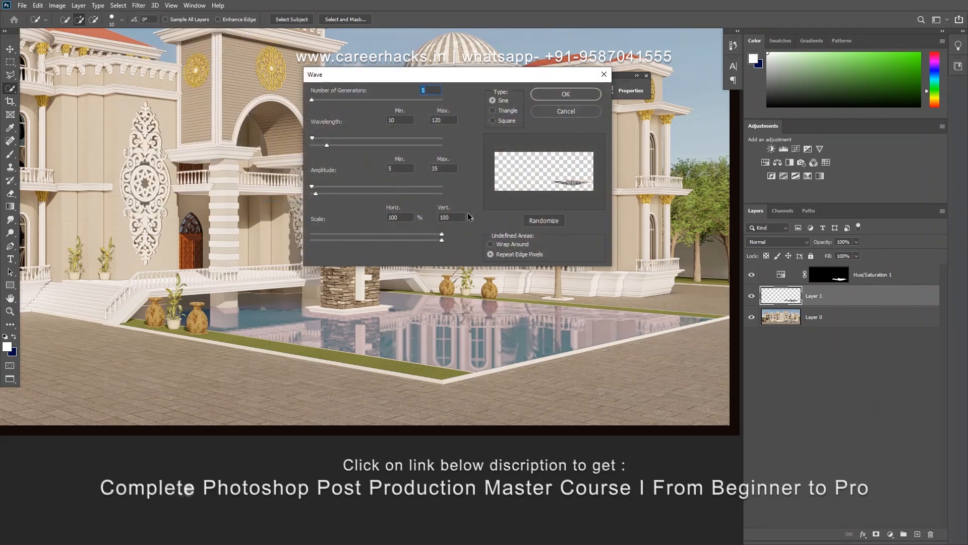
left_click_drag(400, 120, 387, 121)
type("4")
key("Tab")
type("5")
key("Tab")
key("Return")
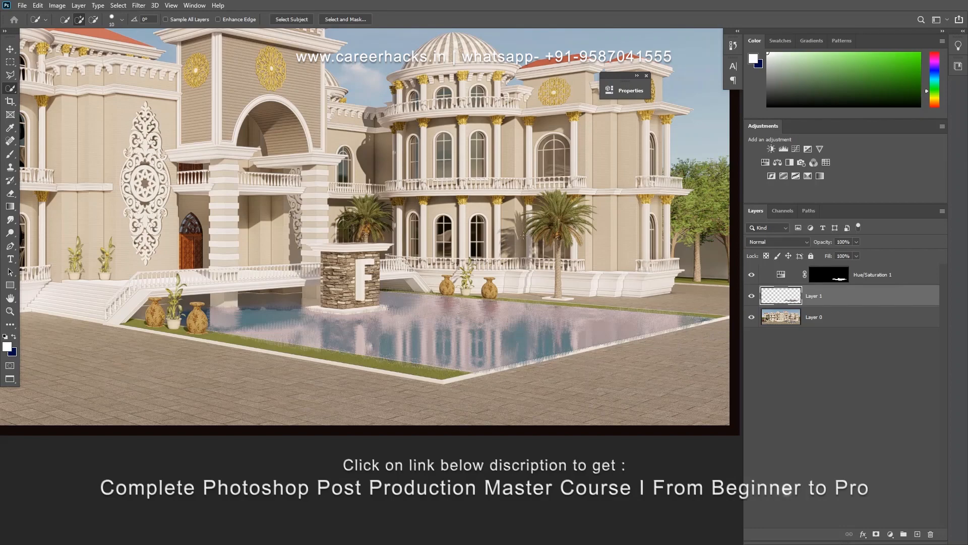
left_click(447, 346, "ctrl")
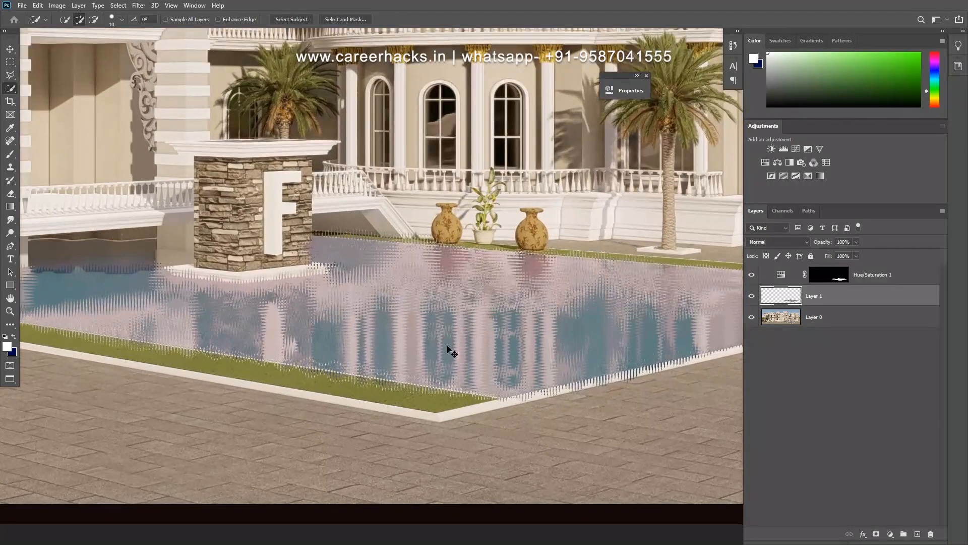
key("ctrl+z")
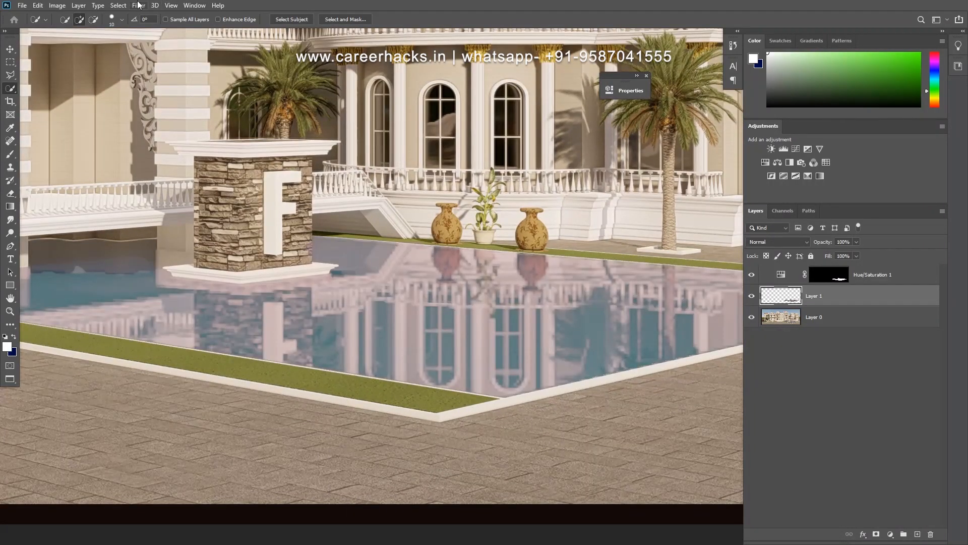
Step: Apply the Wave distortion to the pool water layer with wavelength minimum 20 and maximum 50
left_click(138, 5)
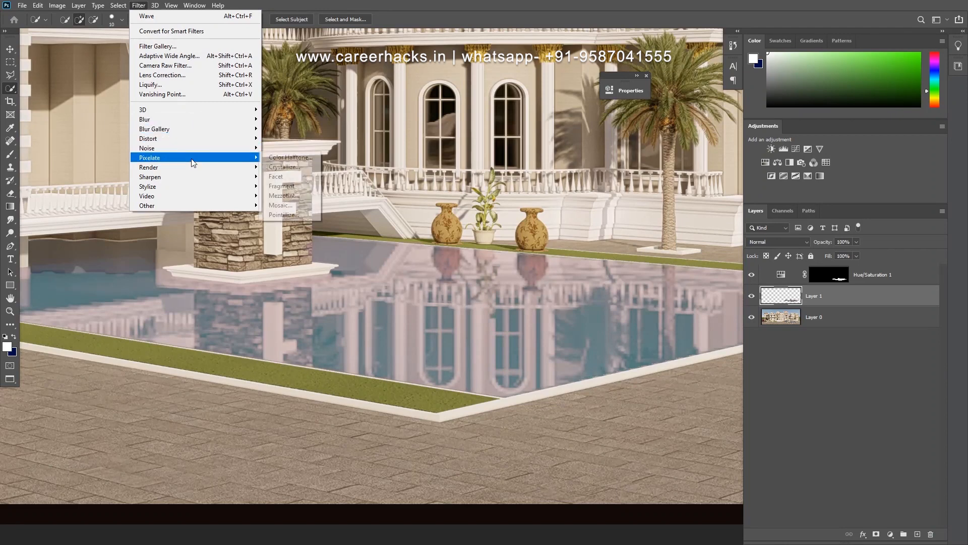
mouse_move(203, 141)
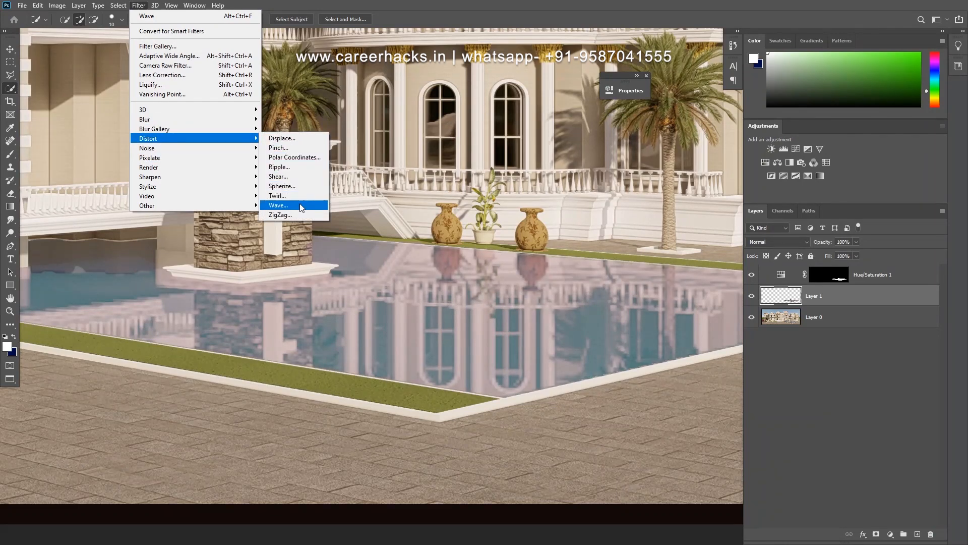
left_click(278, 205)
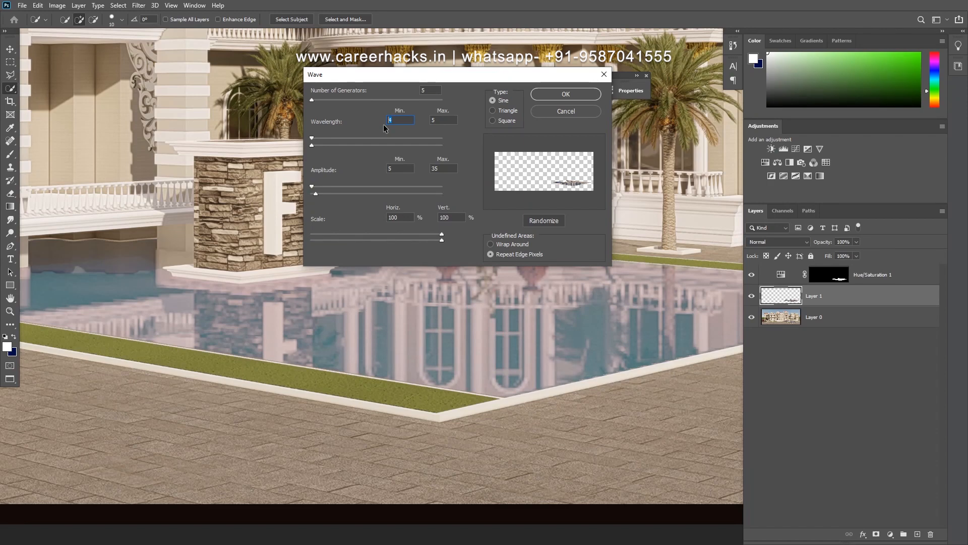
type("20")
key("Tab")
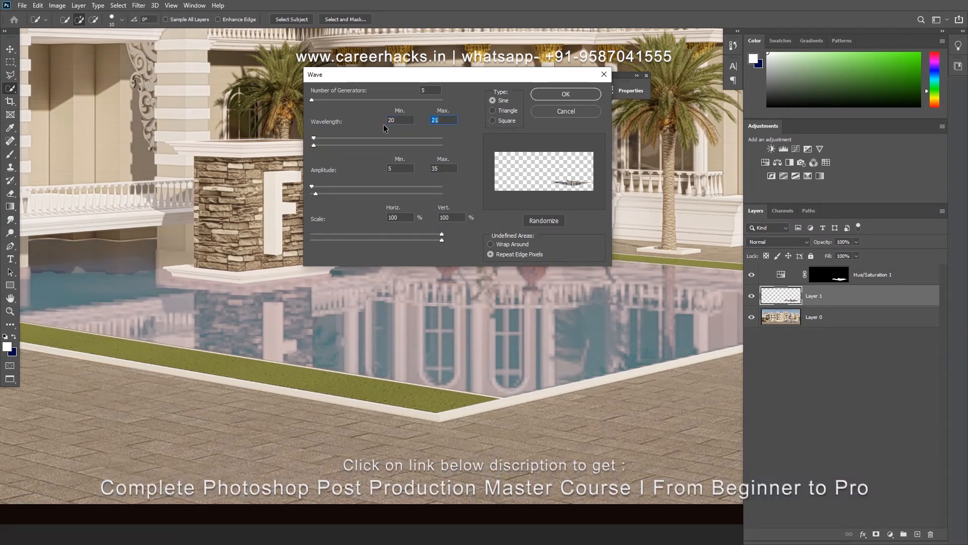
type("50")
key("Tab")
left_click(560, 94)
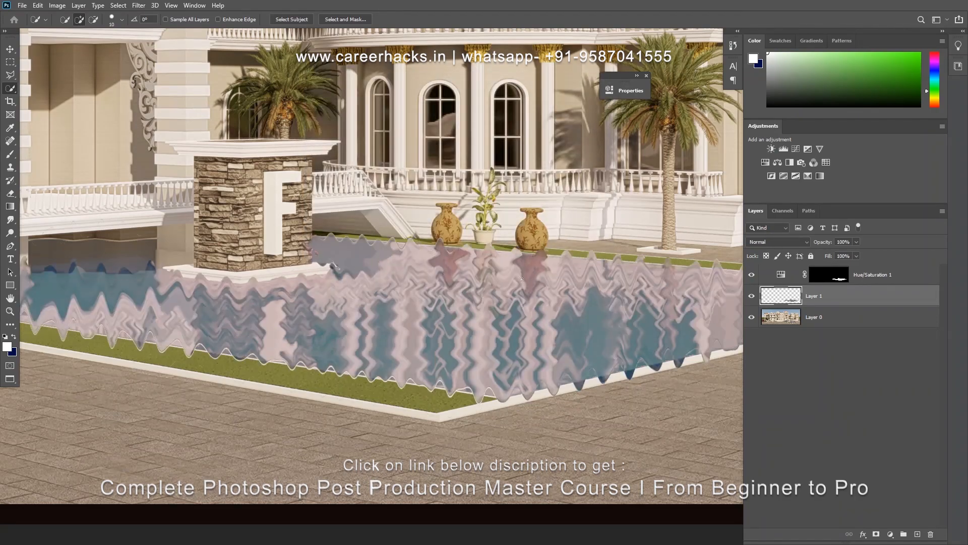
left_click(406, 331, "ctrl+alt")
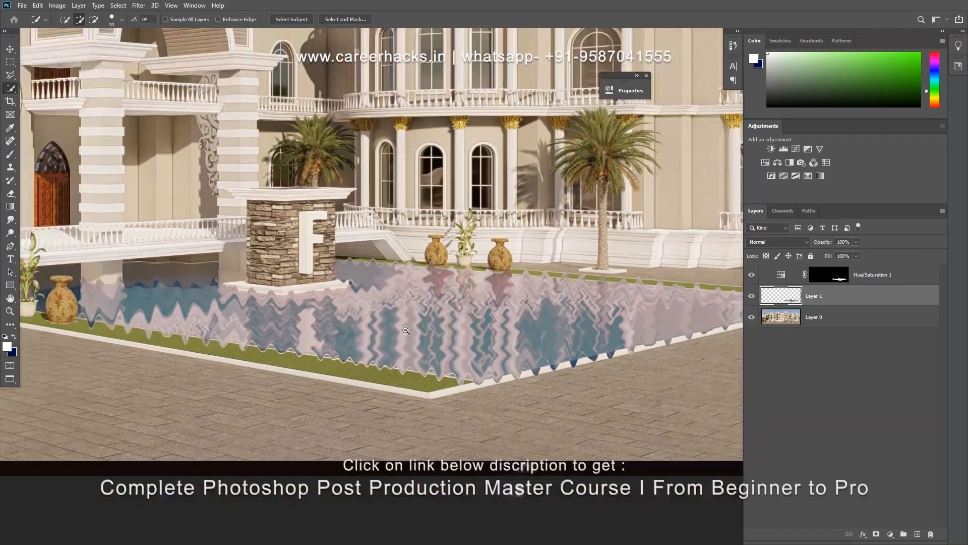
Step: Load the pool selection from the Hue/Saturation mask and use it as a layer mask on the rippled water layer
left_click(825, 274, "ctrl")
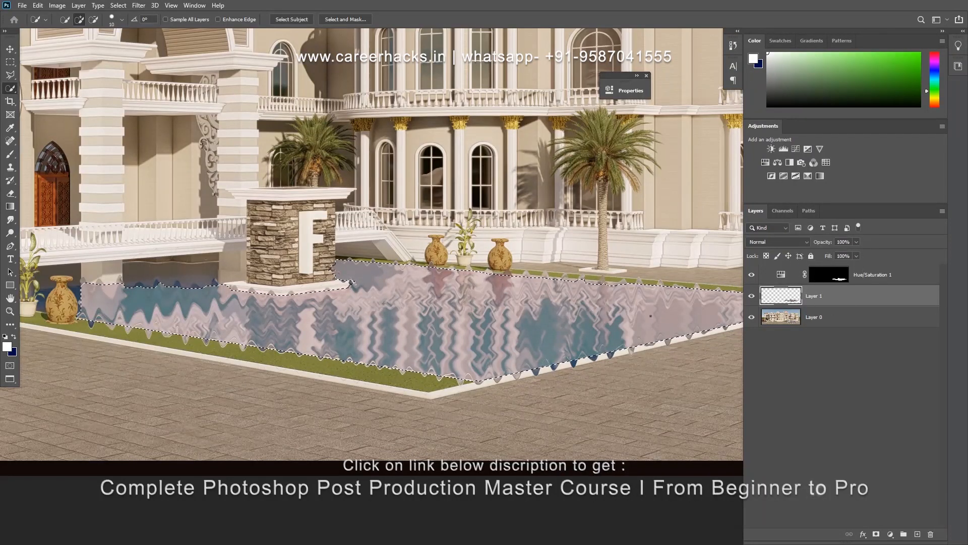
left_click(876, 533)
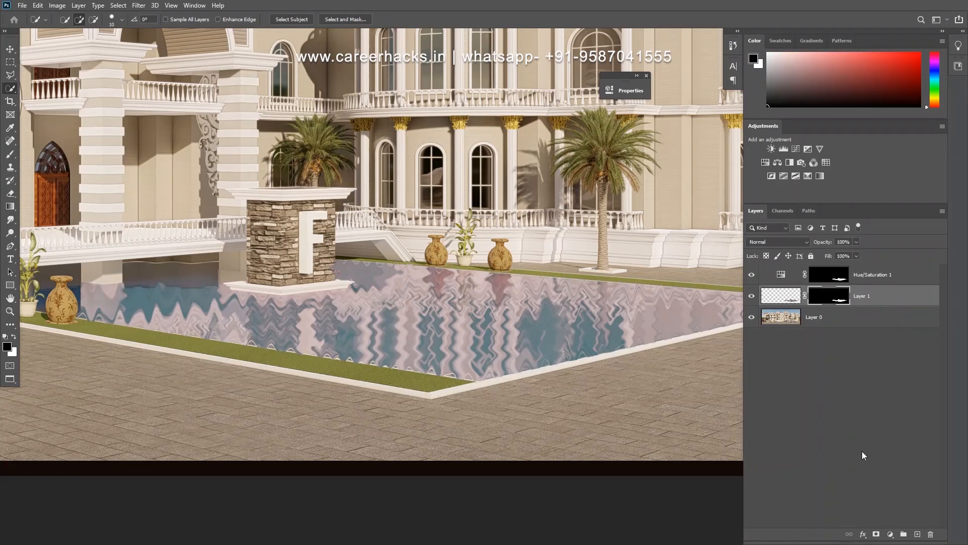
scroll(466, 382, "down", 4)
scroll(534, 361, "up", 4)
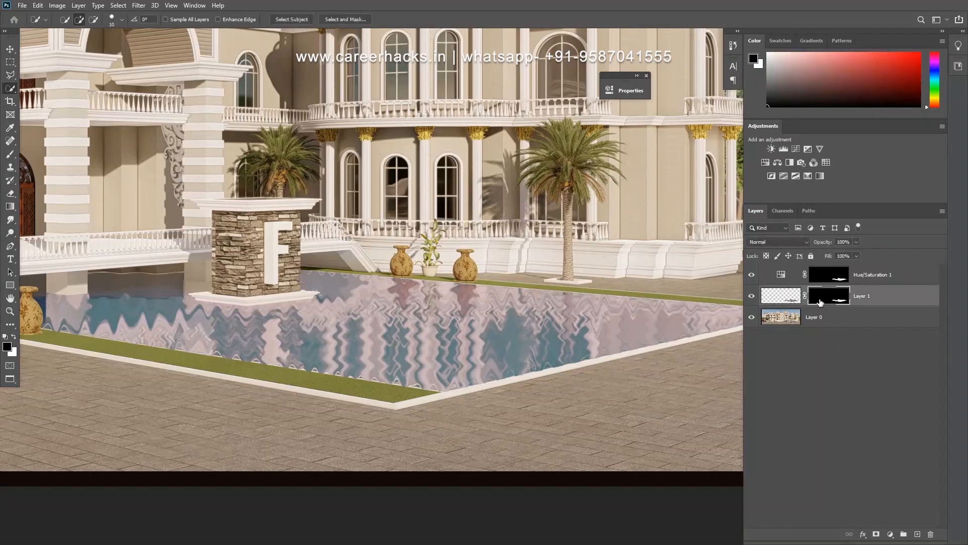
Step: Lower the rippled water layer's fill to soften the ripples, and review the pool within the whole palace render
left_click(857, 256)
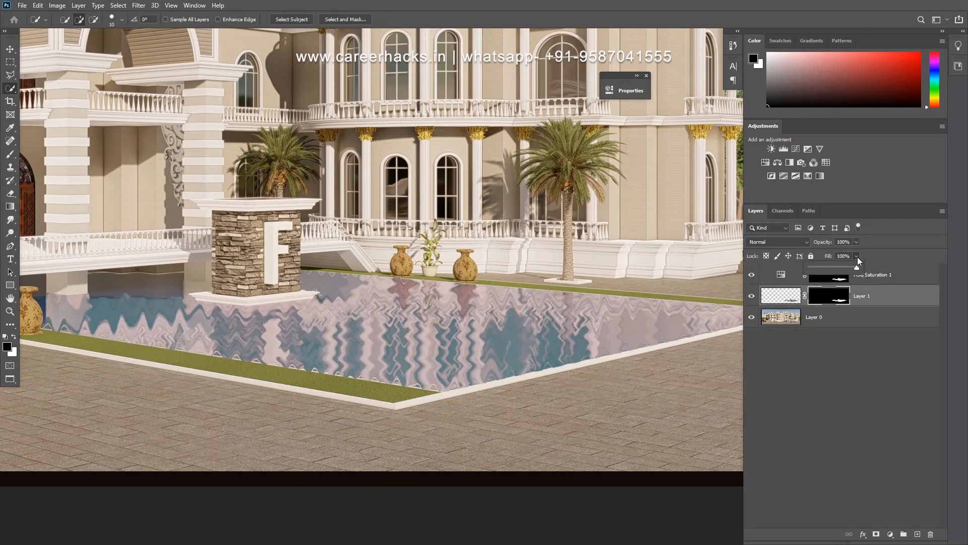
left_click_drag(845, 272, 822, 271)
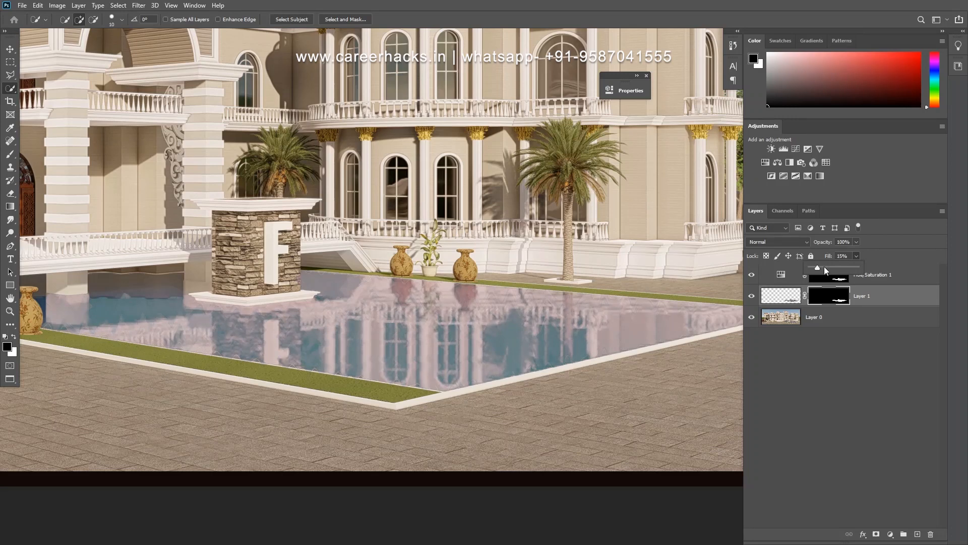
left_click(832, 267)
left_click(836, 374)
left_click(408, 379, "alt")
left_click(459, 352, "alt")
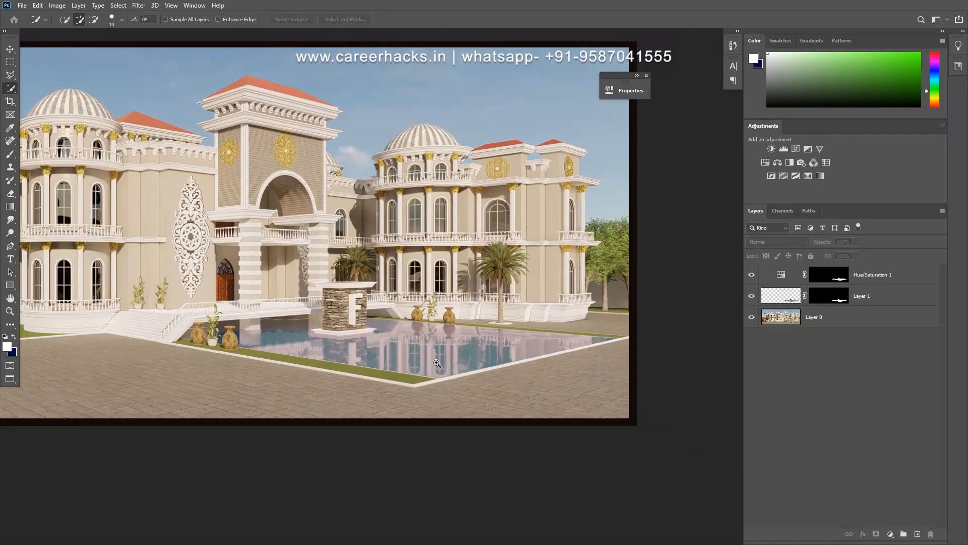
left_click(437, 363)
left_click(451, 360, "alt")
left_click_drag(349, 360, 424, 379)
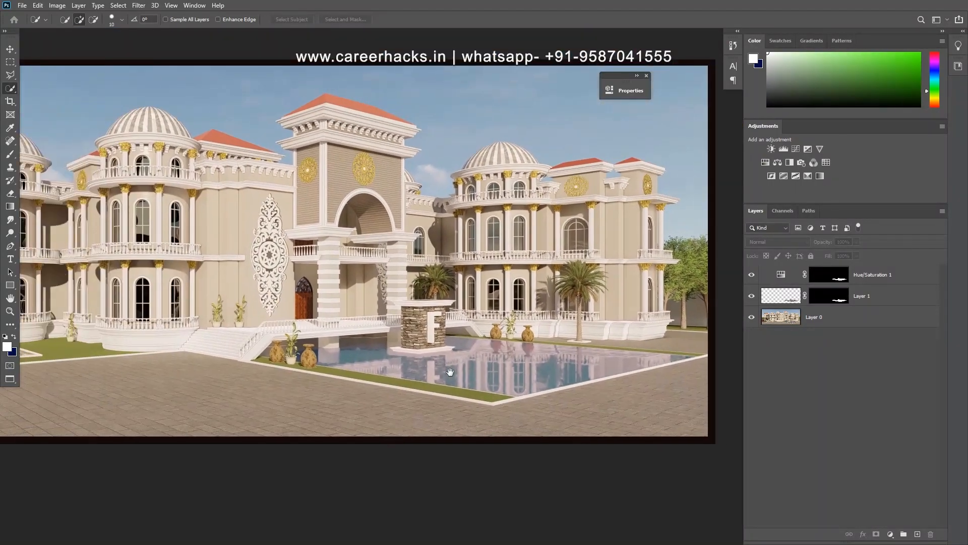
left_click_drag(373, 321, 478, 329)
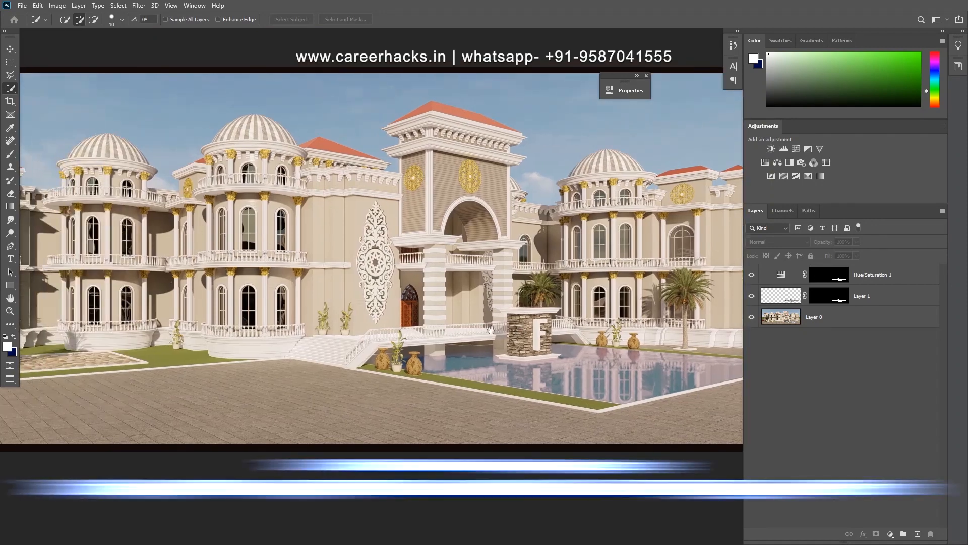
Step: Add a Color Balance adjustment clipped to the base render, with midtones cyan-red -3, magenta-green -6 and yellow-blue +7
left_click(830, 322)
left_click(890, 533)
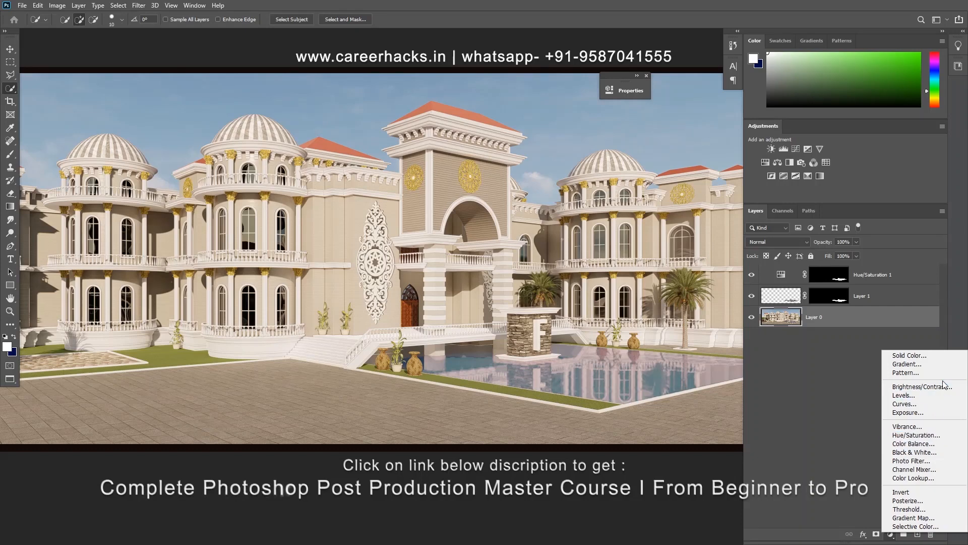
left_click(914, 443)
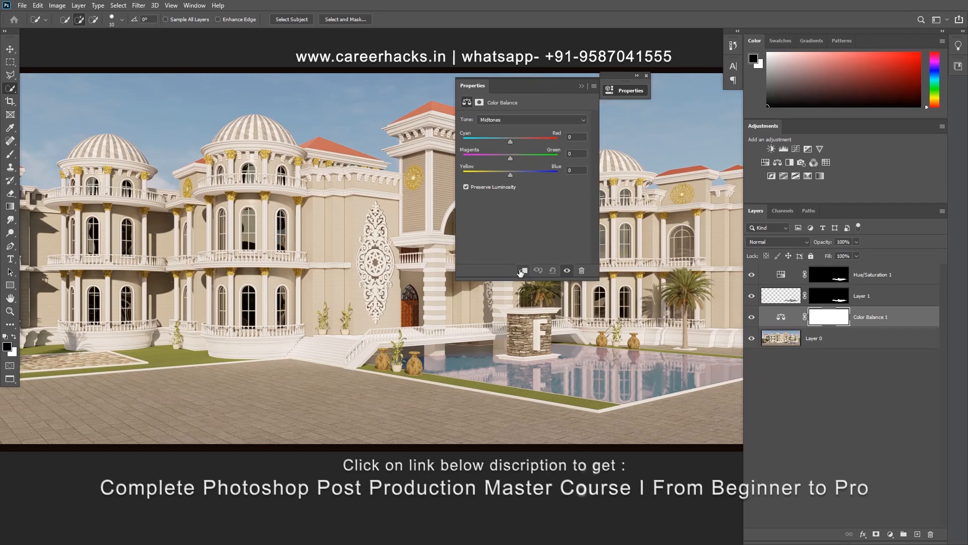
left_click(523, 270)
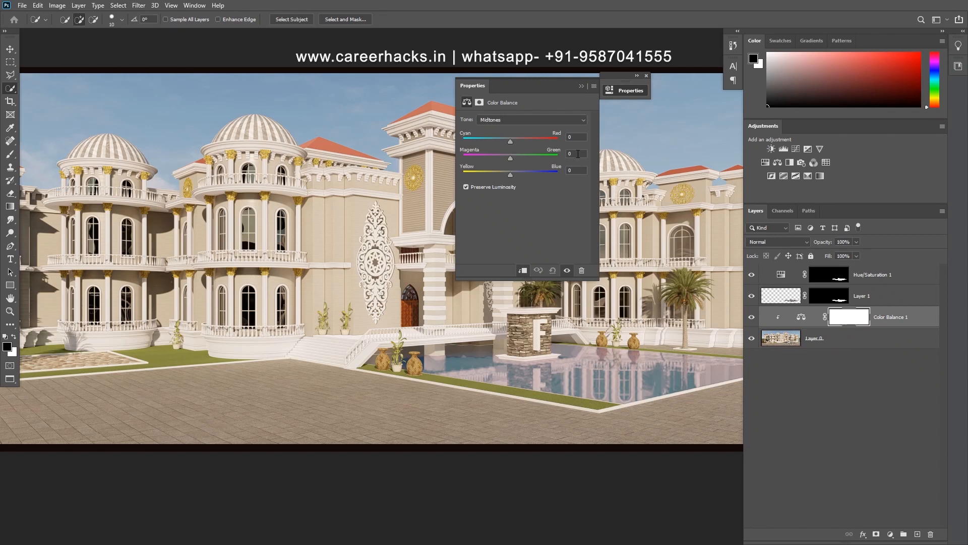
left_click_drag(578, 171, 577, 140)
left_click_drag(531, 90, 642, 113)
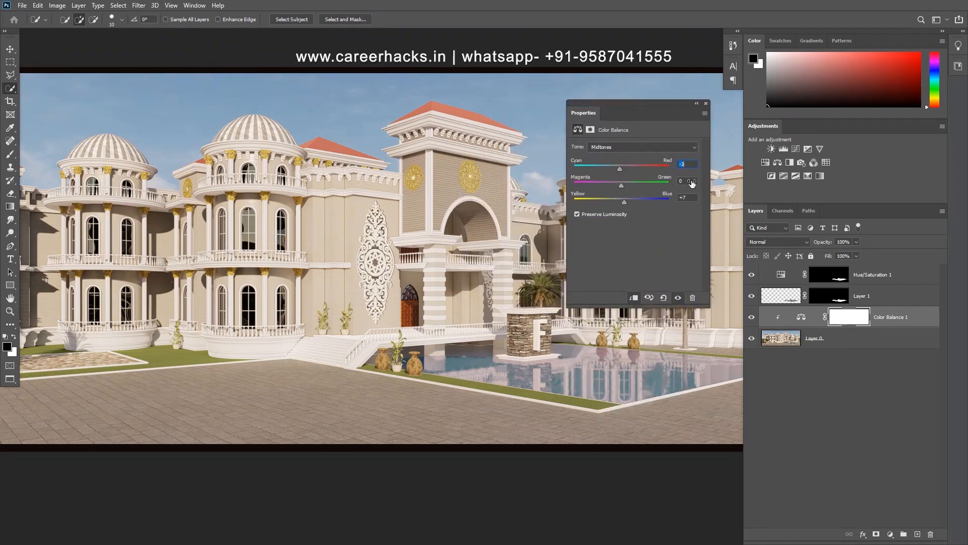
left_click_drag(691, 183, 685, 183)
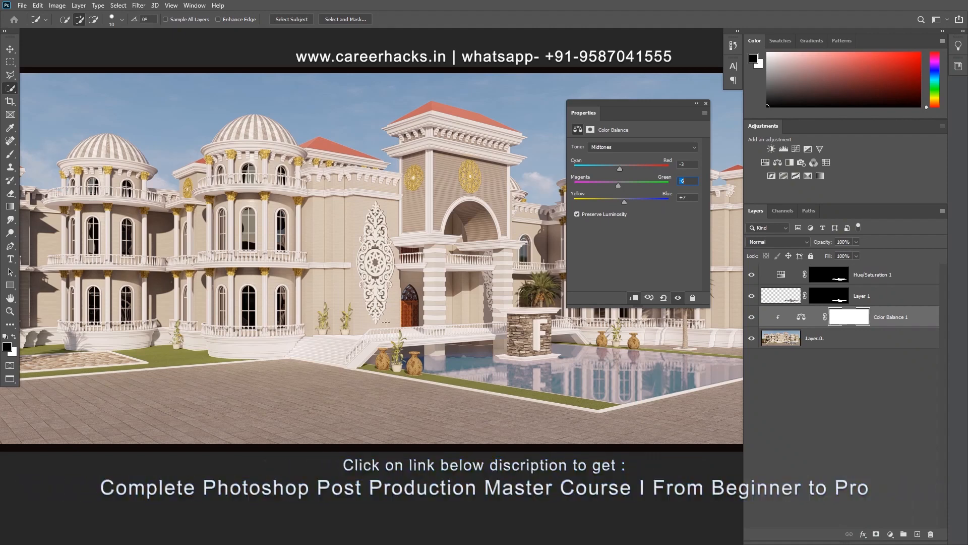
Step: Examine the colour-balanced render up close, from the pool and bridge across the staircase to the palm trees and red car
left_click_drag(434, 308, 225, 305)
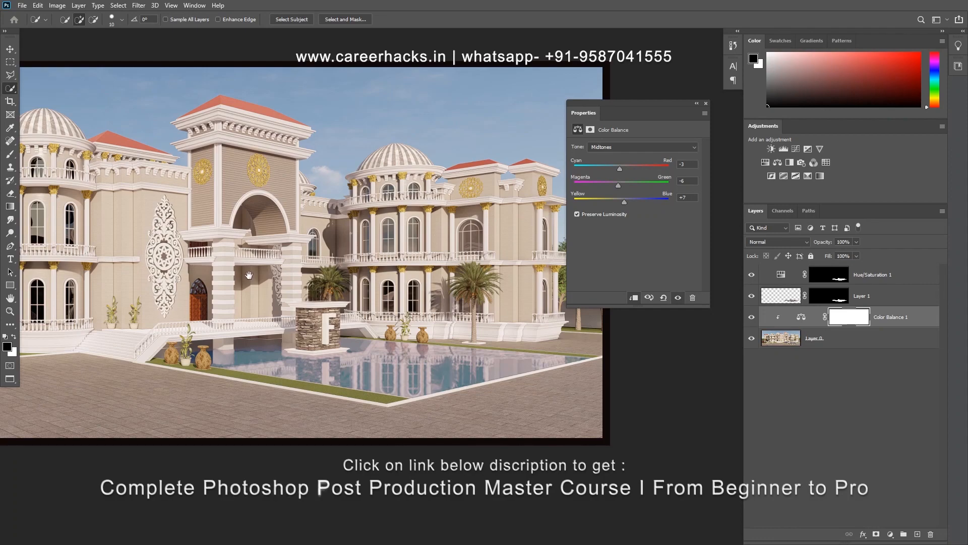
left_click_drag(263, 347, 353, 321)
left_click(472, 322, "ctrl")
left_click(472, 323, "ctrl")
left_click(472, 322, "ctrl")
left_click(336, 321, "ctrl")
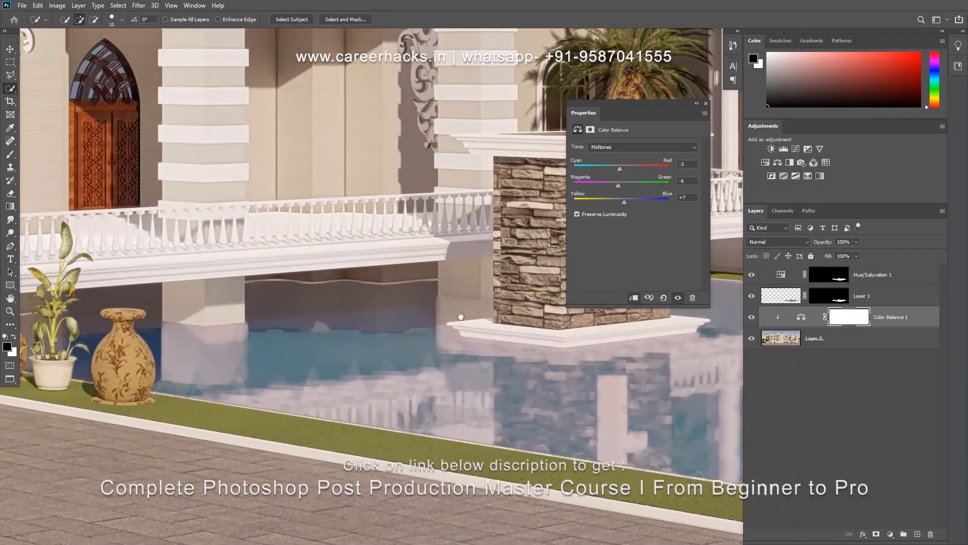
left_click(390, 303, "ctrl")
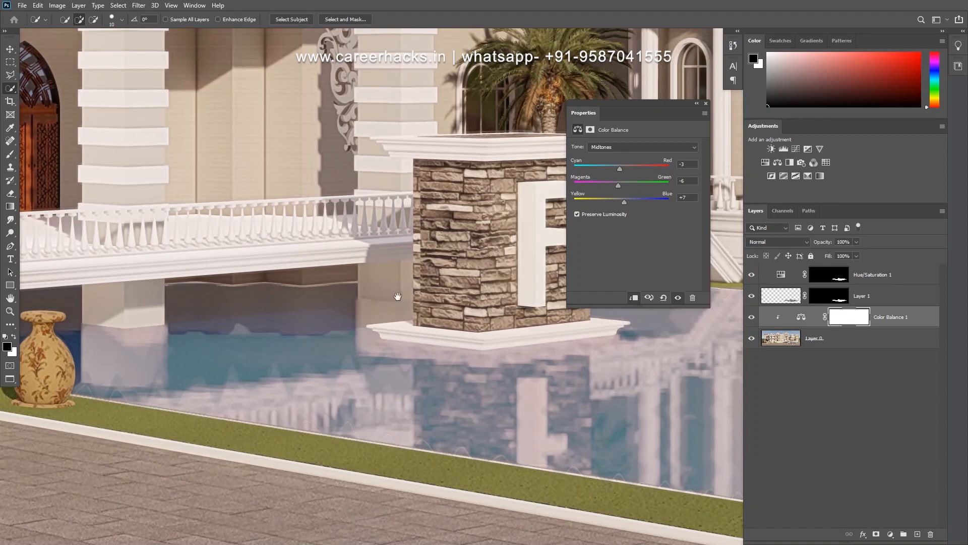
left_click(398, 297, "alt")
left_click(397, 297, "alt")
left_click_drag(87, 344, 371, 339)
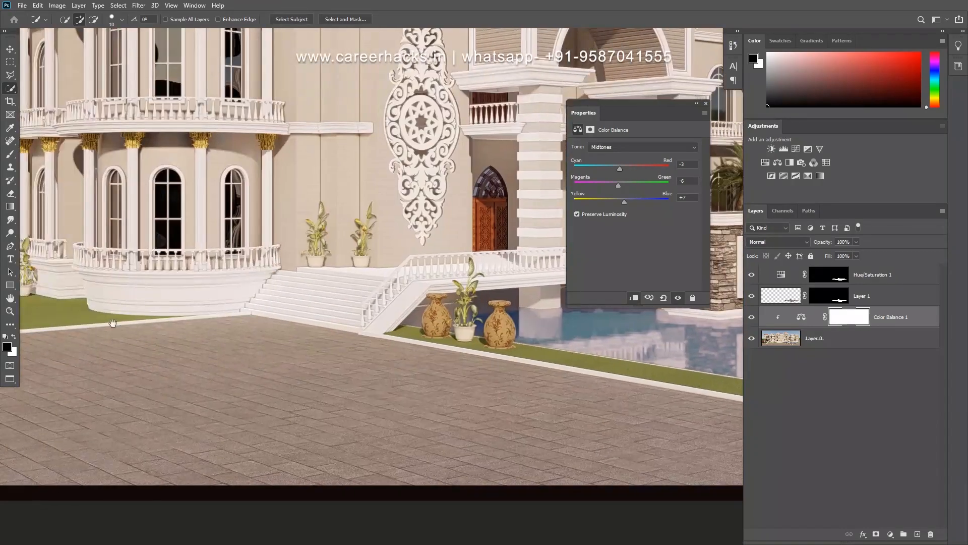
left_click_drag(189, 337, 318, 380)
left_click_drag(161, 366, 351, 378)
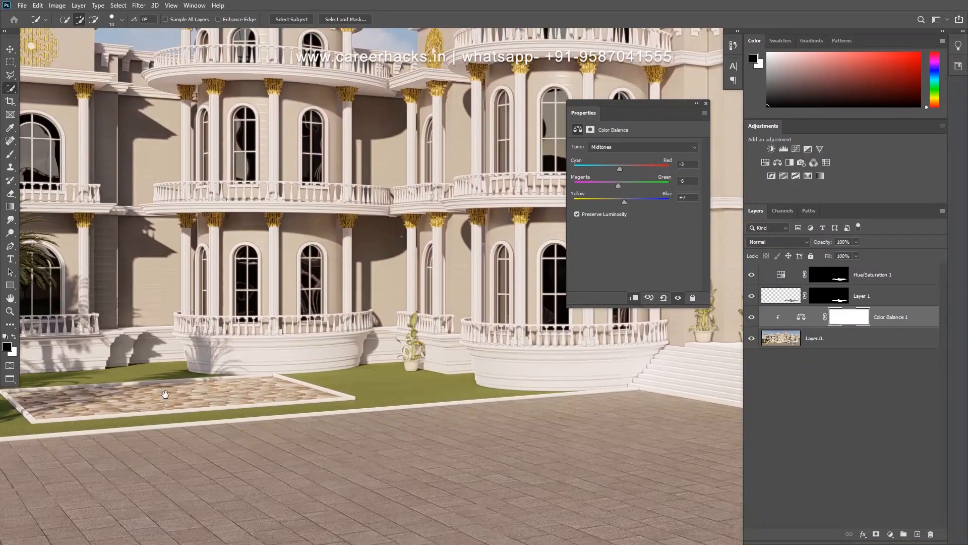
left_click_drag(164, 394, 390, 386)
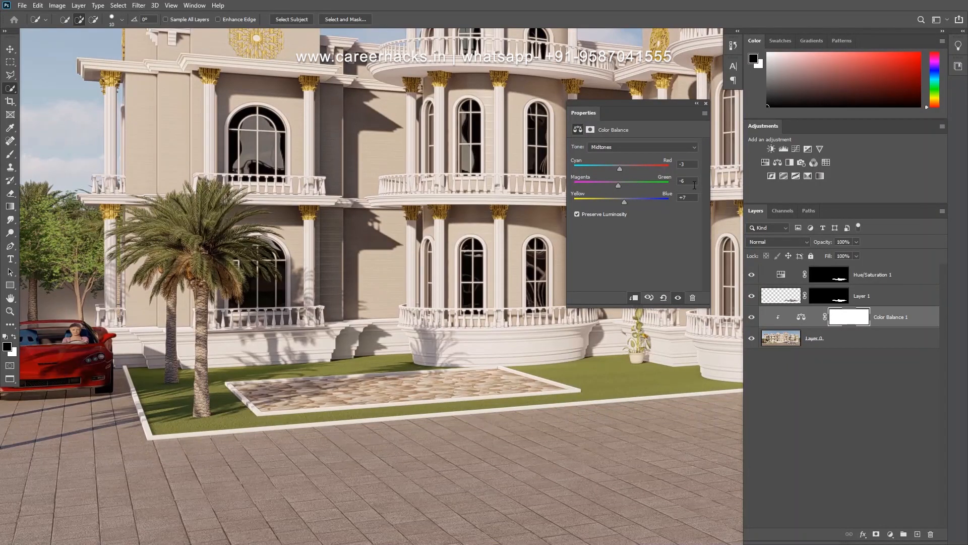
Step: Try a midtones magenta-green balance of -15 and check it across the whole facade
left_click_drag(693, 183, 690, 183)
scroll(450, 298, "down", 5)
left_click_drag(526, 286, 324, 320)
scroll(430, 321, "up", 3)
left_click_drag(433, 323, 418, 317)
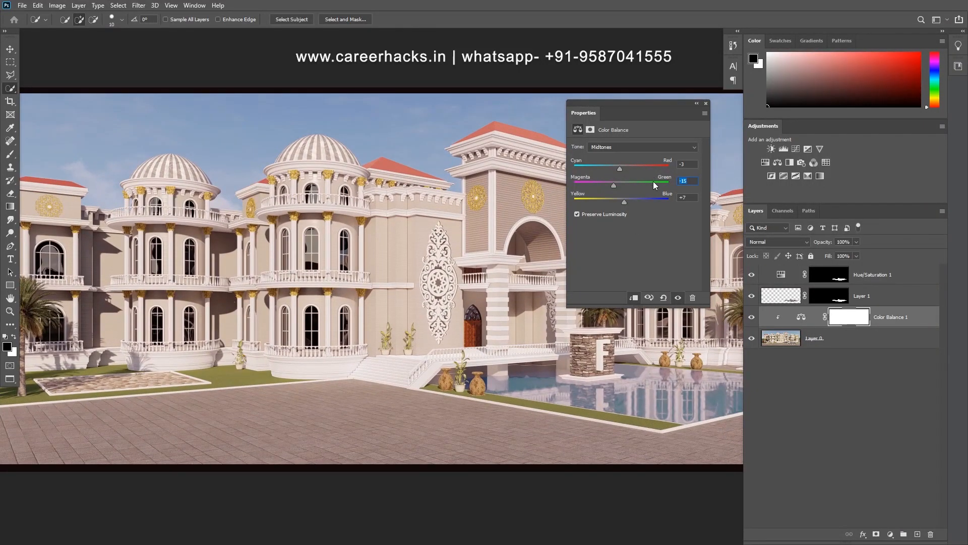
Step: Set the midtones magenta-green balance to -5 and compare the render with the adjustment off and on
type("0")
left_click_drag(305, 401, 420, 446)
key("ctrl+d")
left_click(678, 299)
left_click(677, 299)
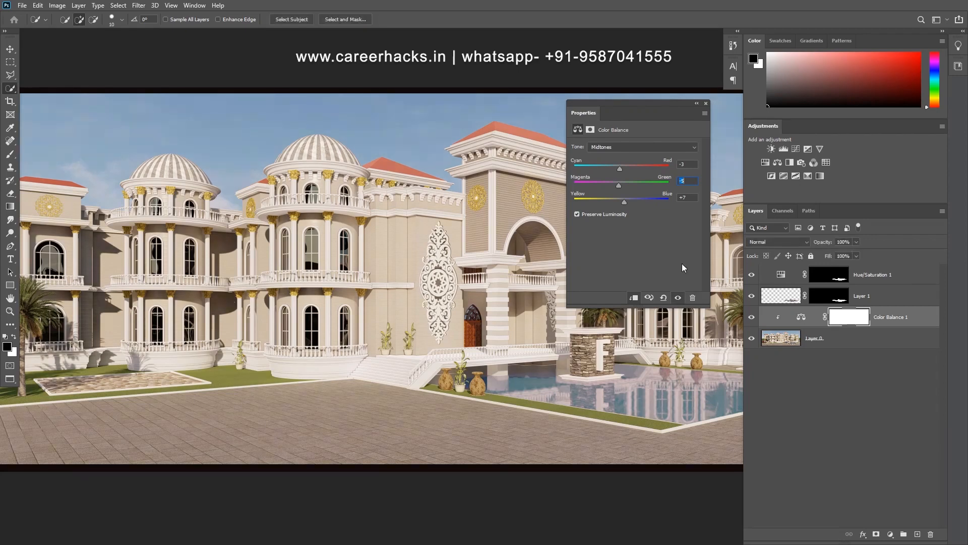
Step: Close the adjustment settings, compare the render with and without the colour balance, and review the facade and central entrance
left_click(706, 103)
left_click(775, 400)
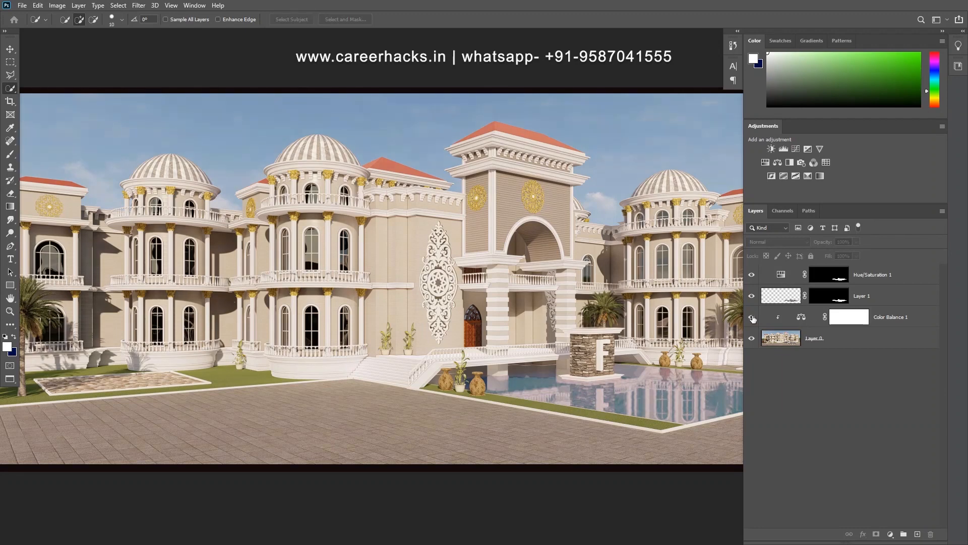
scroll(294, 398, "down", 4)
key("ctrl+plus")
key("ctrl+0")
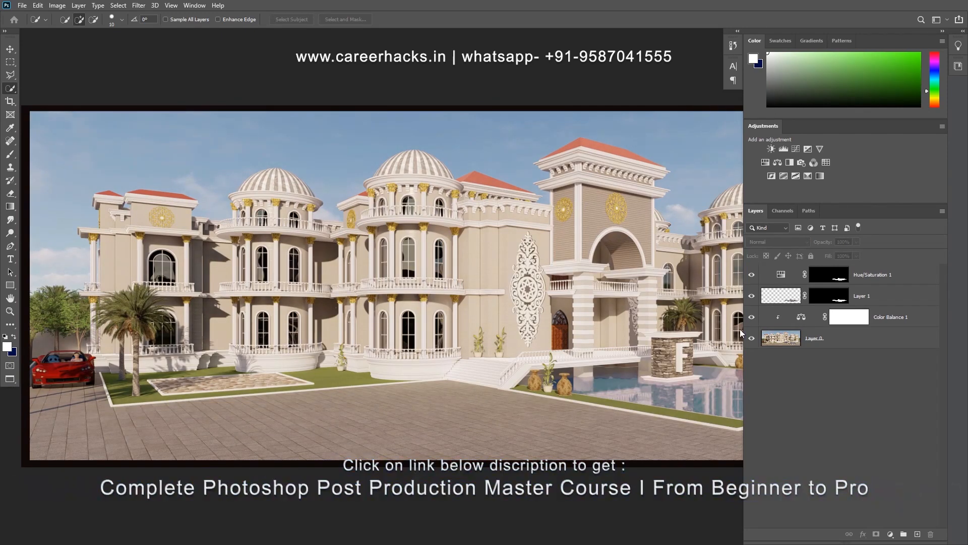
left_click(752, 317)
left_click(881, 274)
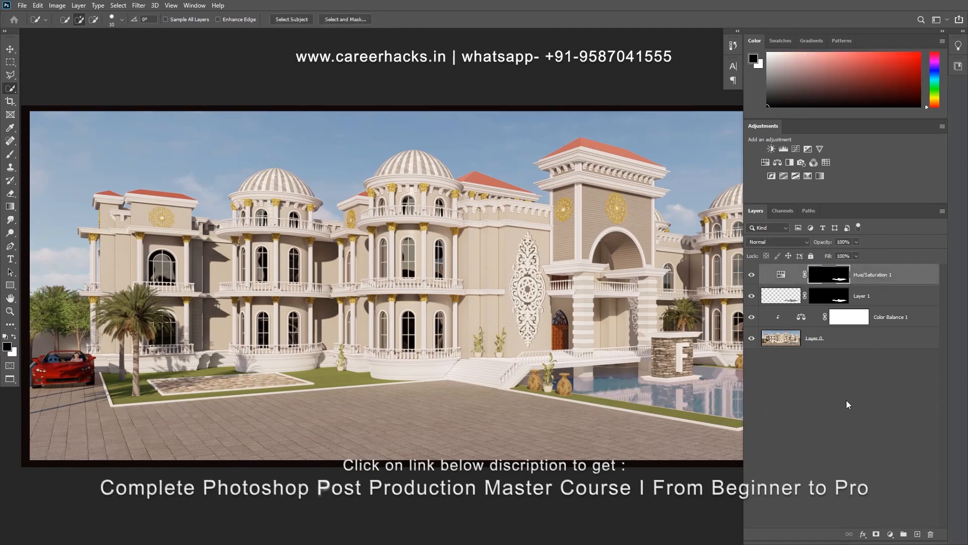
left_click_drag(573, 370, 528, 375)
scroll(529, 376, "down", 3)
left_click_drag(620, 353, 529, 341)
scroll(507, 317, "up", 5)
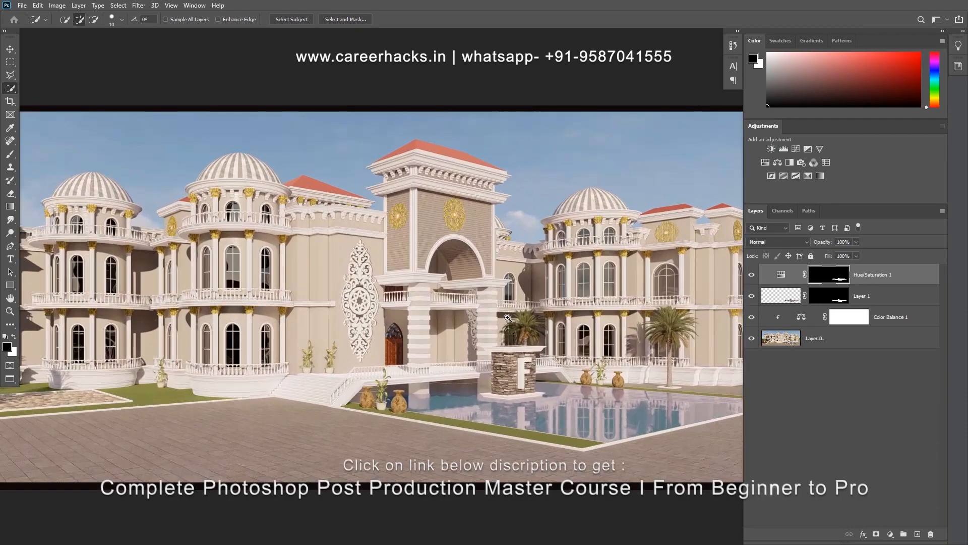
scroll(496, 276, "up", 4)
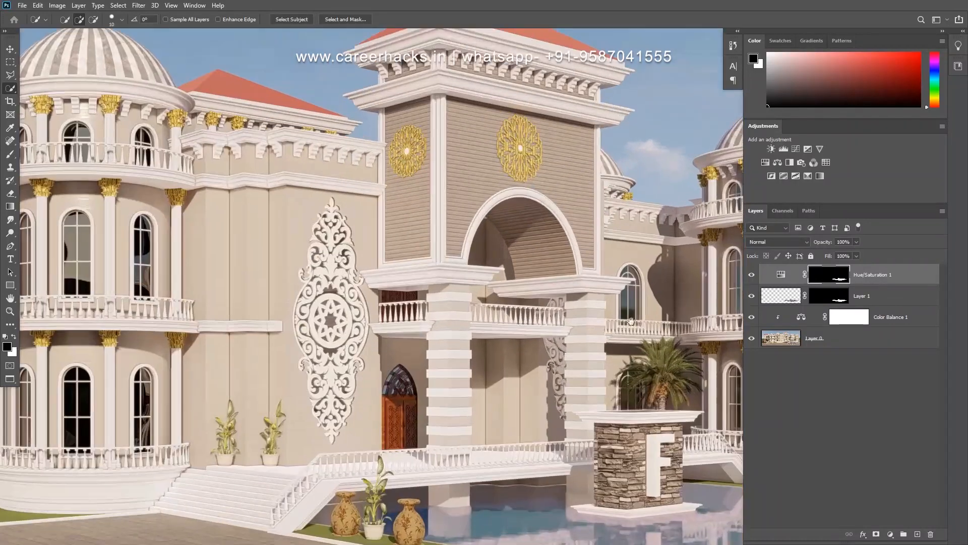
Step: Duplicate all four layers from the base image up to the Hue/Saturation adjustment and merge the copies into one layer
left_click(839, 344)
left_click(866, 276, "shift")
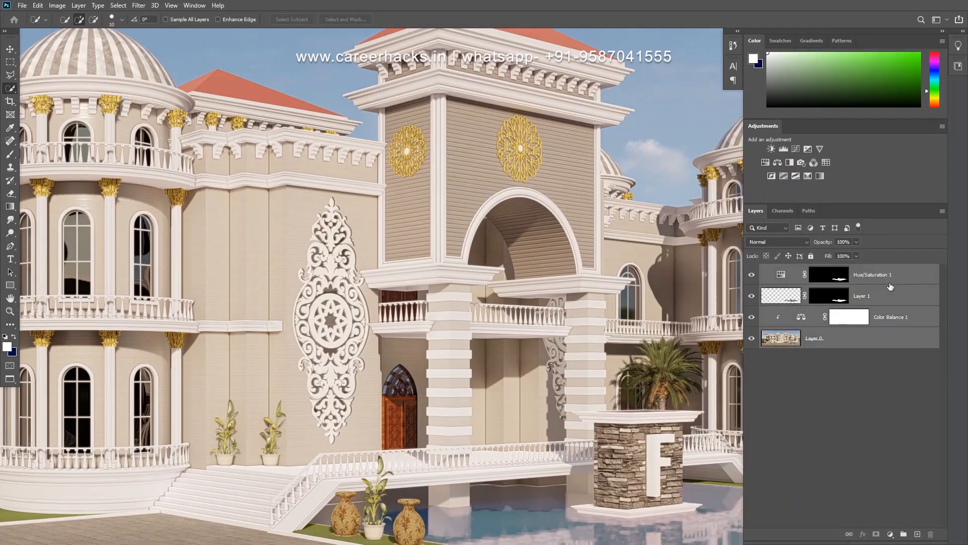
left_click_drag(865, 344, 916, 532)
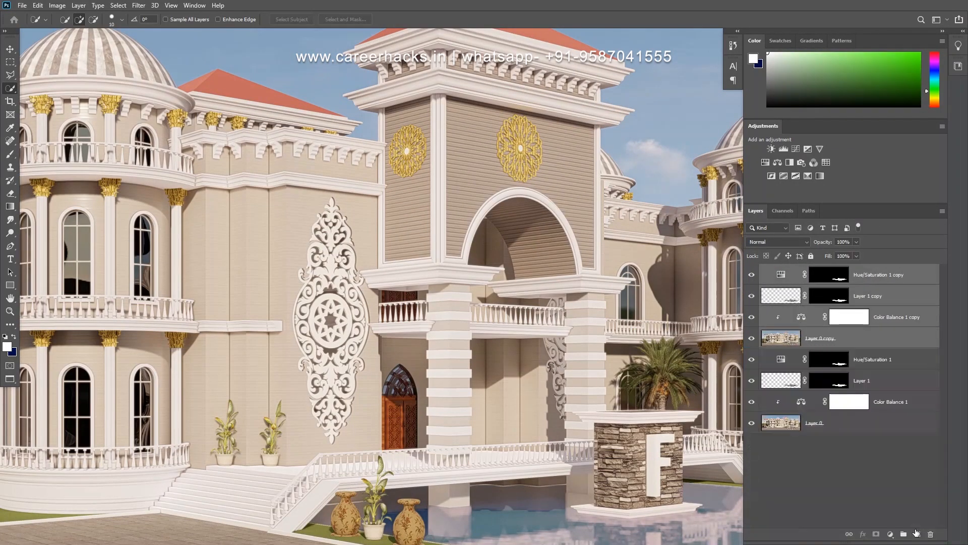
right_click(873, 283)
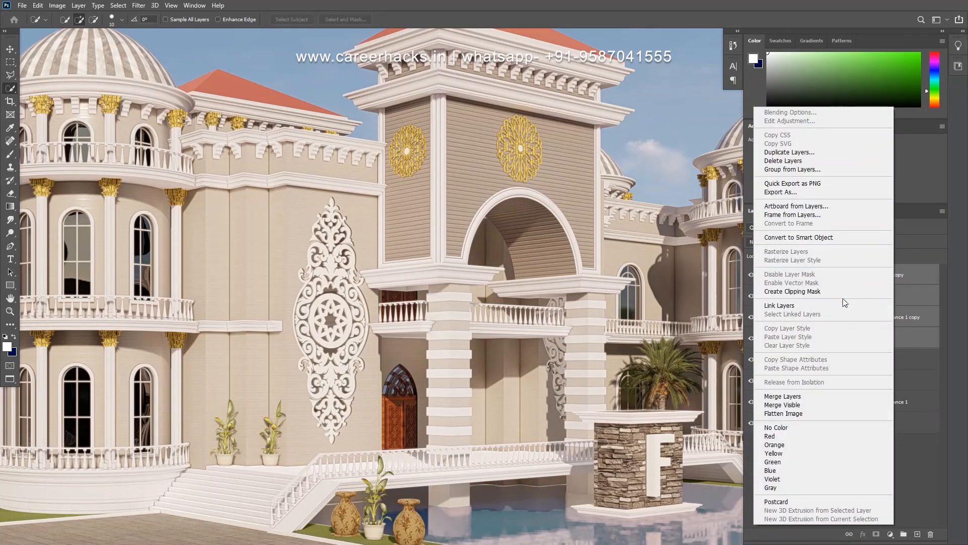
left_click(838, 397)
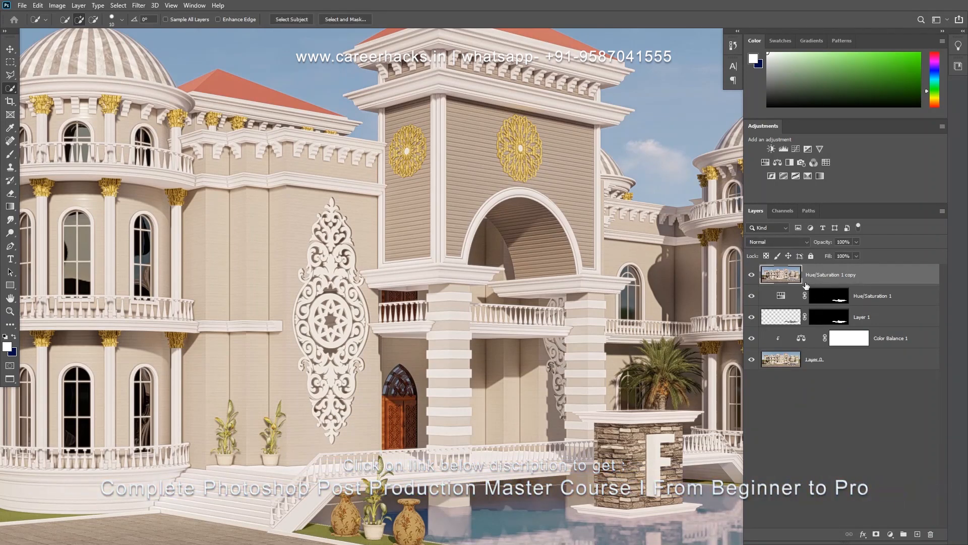
Step: Apply a High Pass filter with a radius of 2.6 pixels to the merged copy
left_click(157, 5)
mouse_move(127, 5)
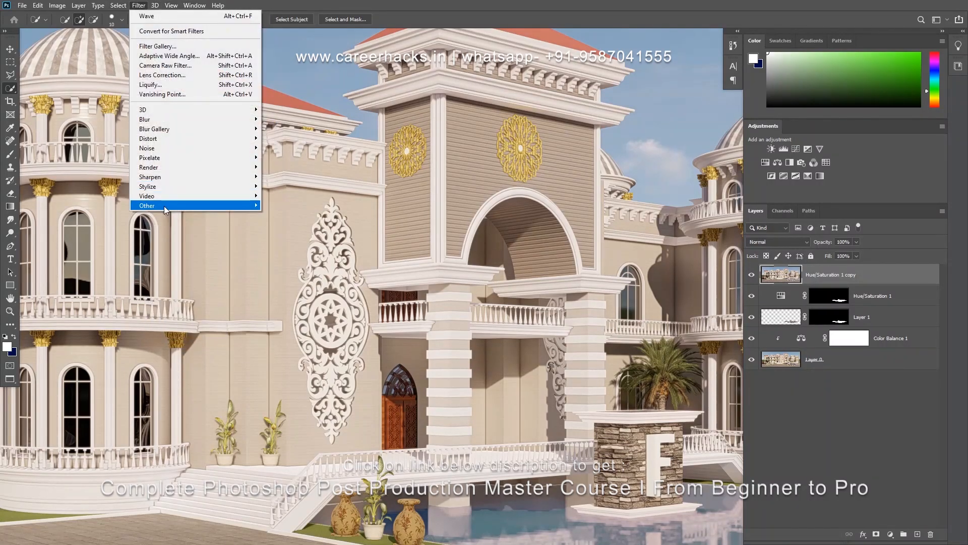
mouse_move(242, 205)
left_click(291, 216)
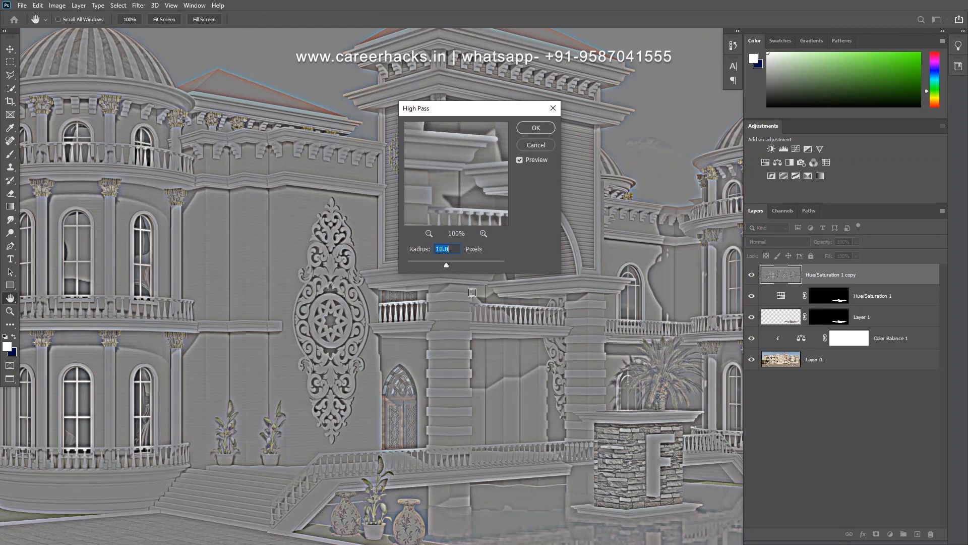
left_click_drag(439, 265, 422, 264)
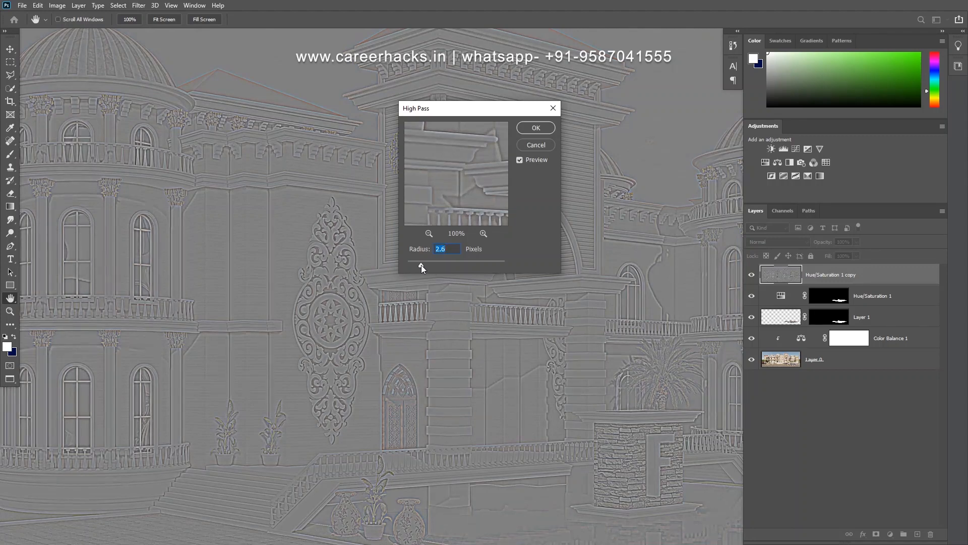
left_click(534, 128)
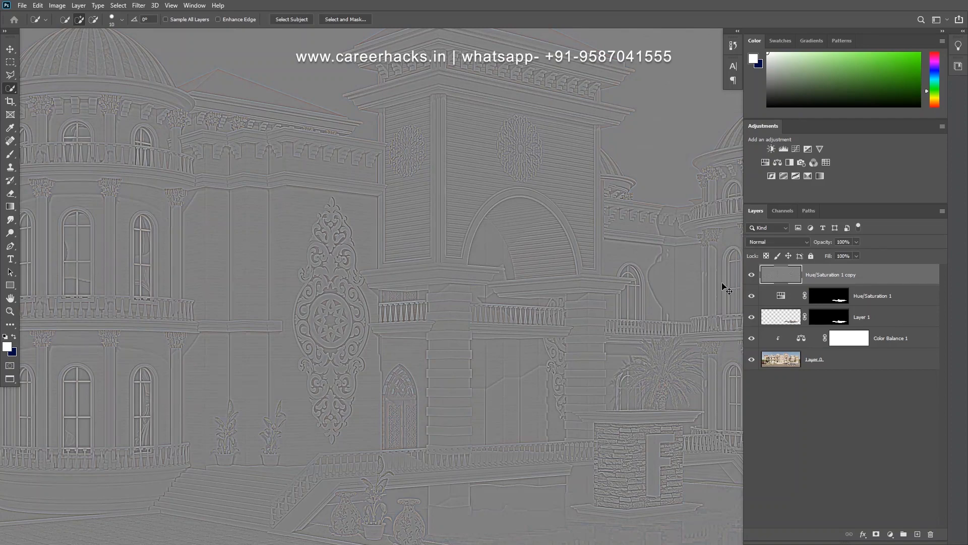
Step: Adjust the Levels of the filtered layer with a white input of 130 and a midtone value of 0.83
key("ctrl+l")
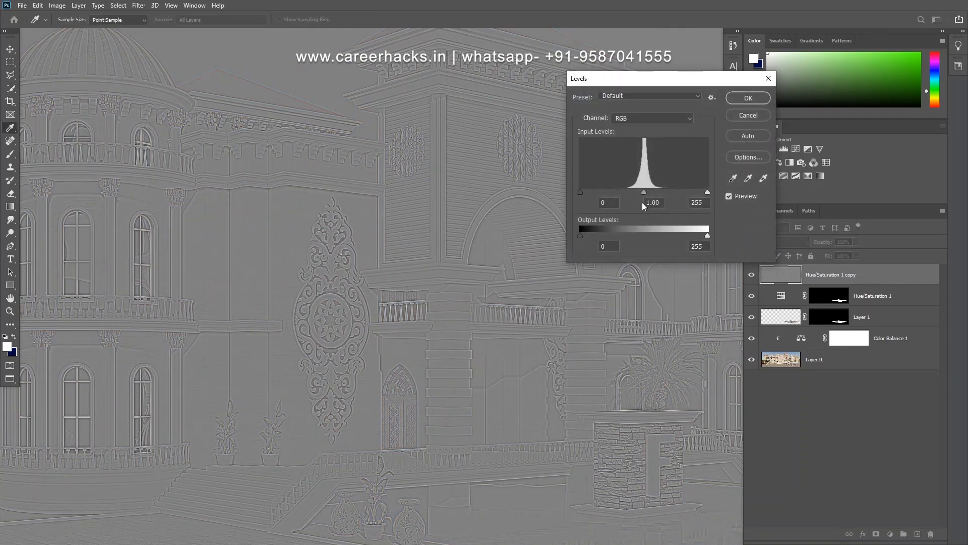
mouse_move(580, 194)
left_mouse_down()
mouse_move(601, 192)
mouse_move(579, 192)
left_mouse_up()
left_click_drag(707, 192, 645, 193)
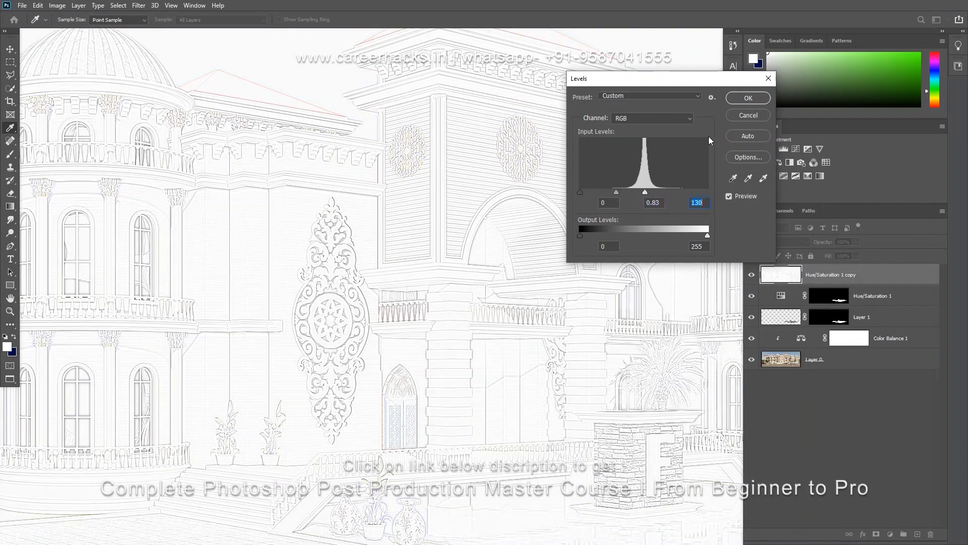
left_click(748, 97)
Step: Check the line drawing at full and actual size, set its layer's blend mode to Multiply and deselect the layer
key("w")
key("ctrl+0")
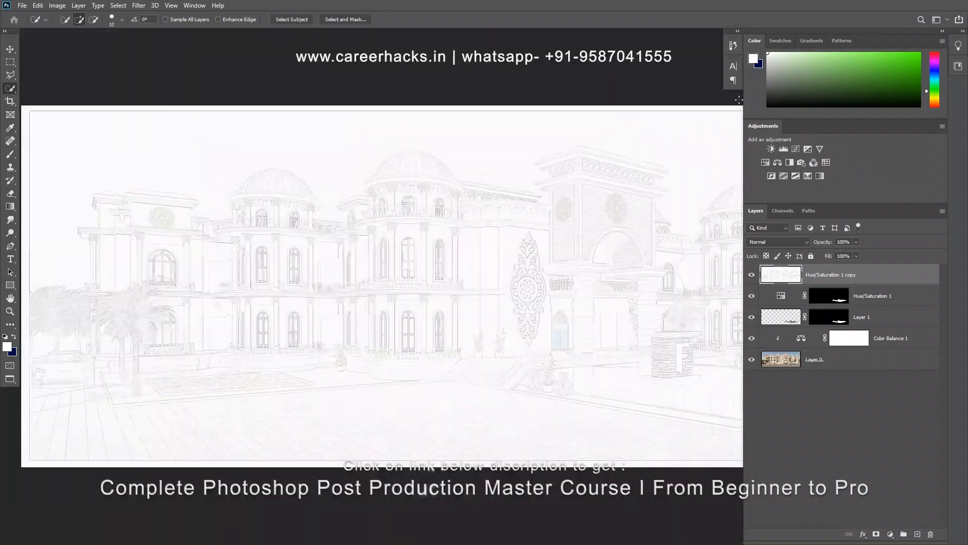
key("ctrl+1")
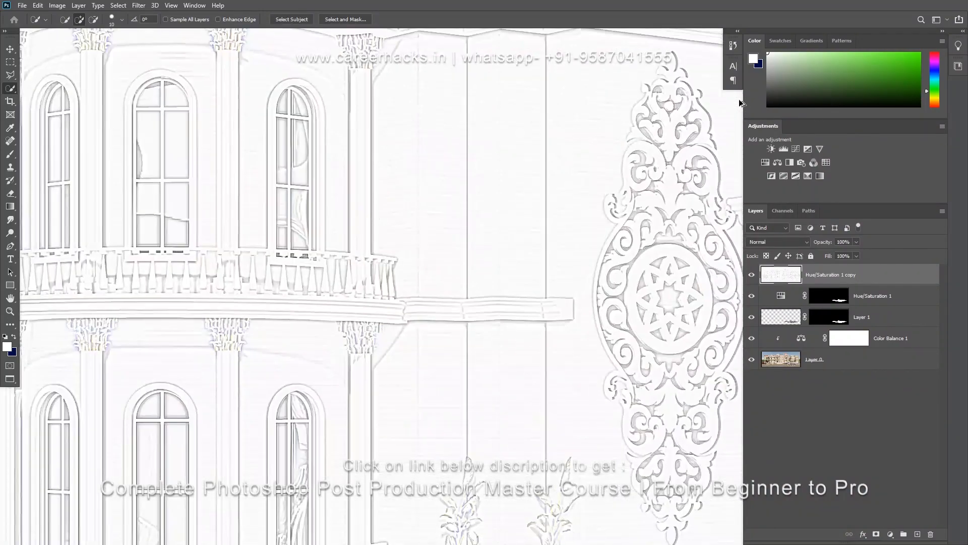
left_click_drag(576, 129, 452, 203)
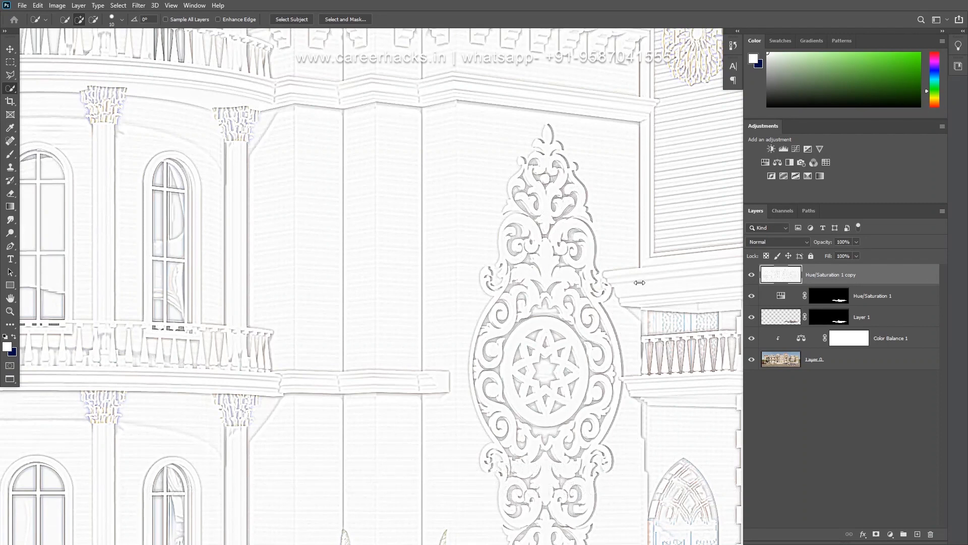
left_click(774, 243)
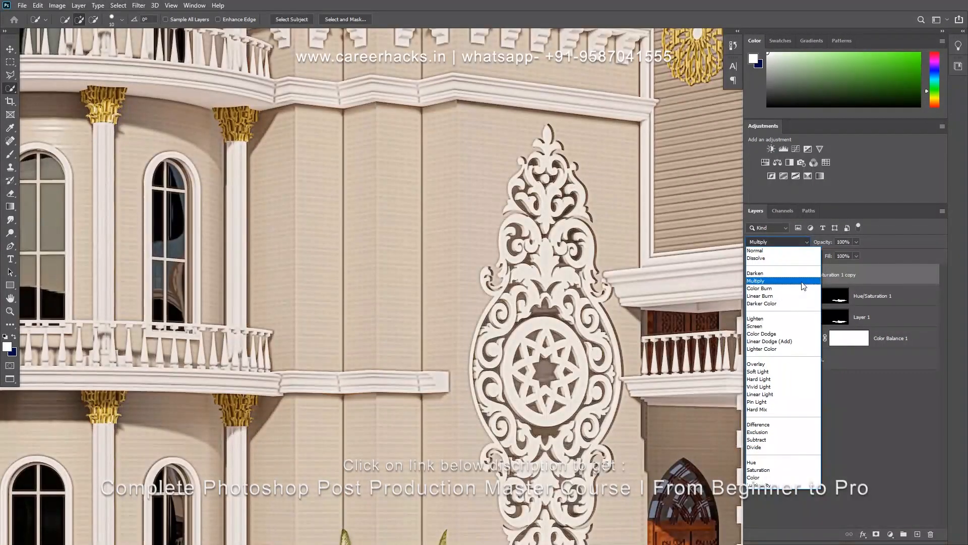
left_click(804, 281)
left_click(831, 418)
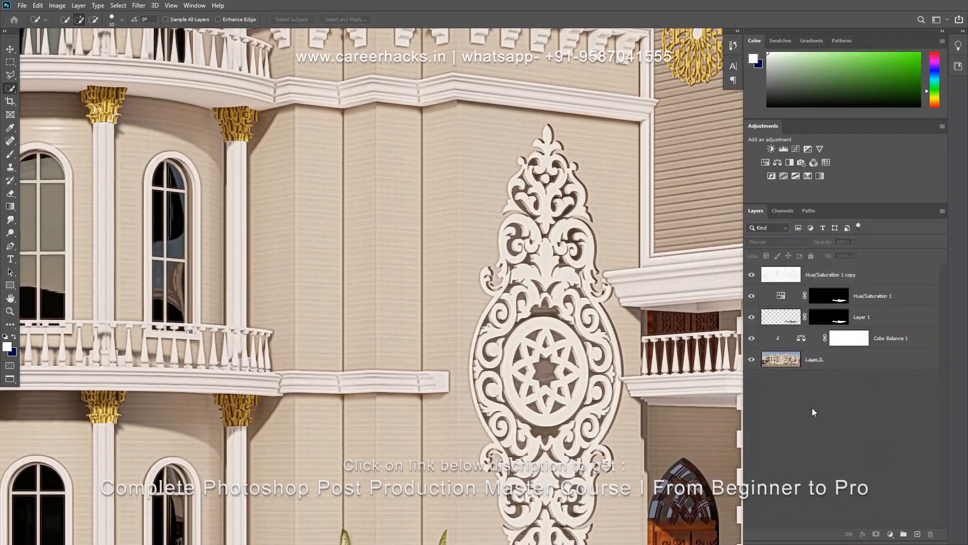
Step: Compare the carved wall ornament with the line layer off and on, and inspect the facade up to the arch
left_click(752, 275)
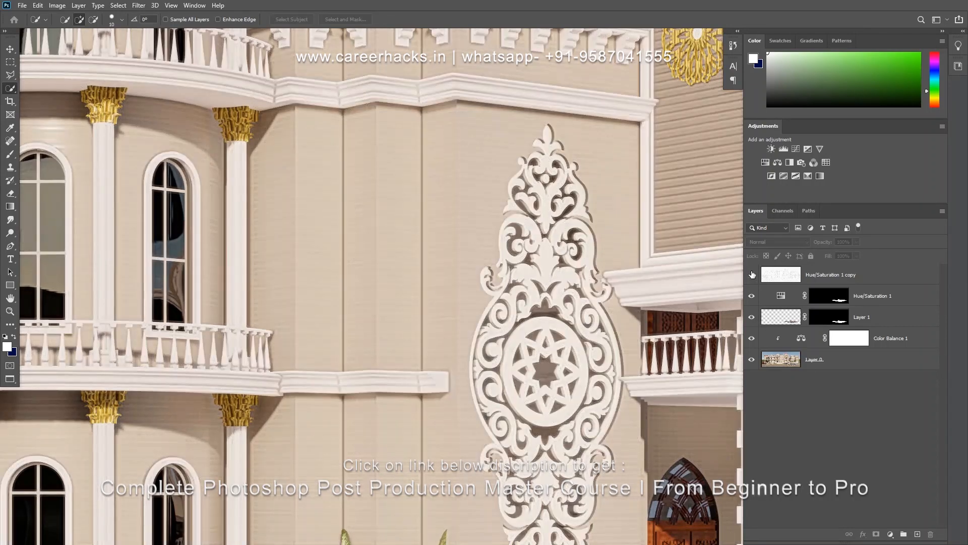
left_click(752, 274)
left_click_drag(525, 163, 424, 274)
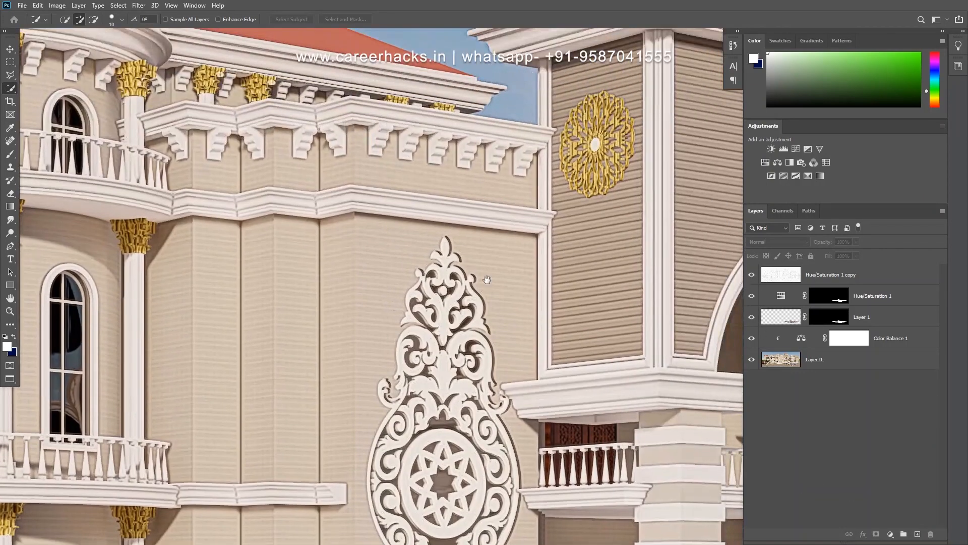
left_click_drag(556, 259, 422, 281)
left_click_drag(510, 267, 449, 288)
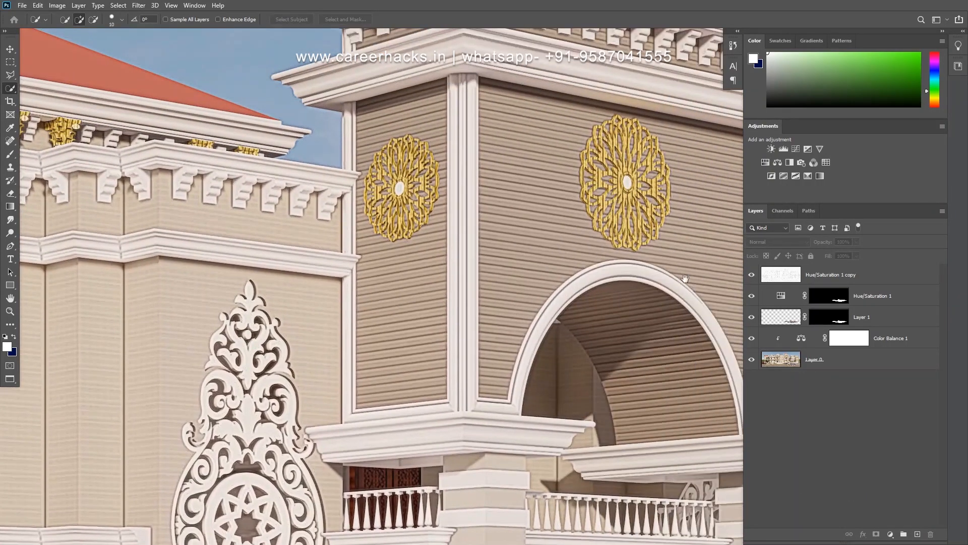
Step: Compare the tower siding and roof cornices with the line layer off and on, and review the whole palace
left_click(751, 275)
left_click(751, 275)
left_click(751, 275)
left_click(751, 275)
left_click_drag(252, 222, 482, 275)
left_click(752, 275)
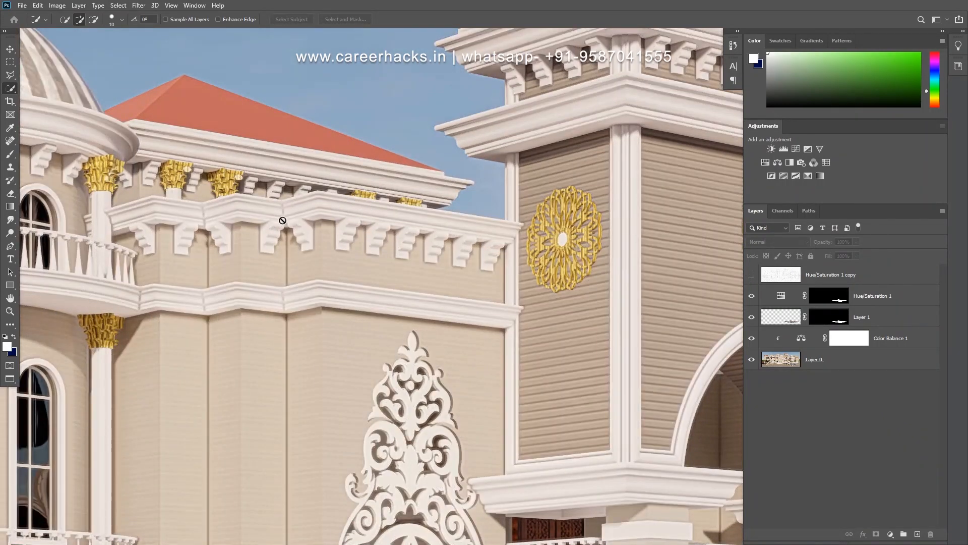
left_click(752, 276)
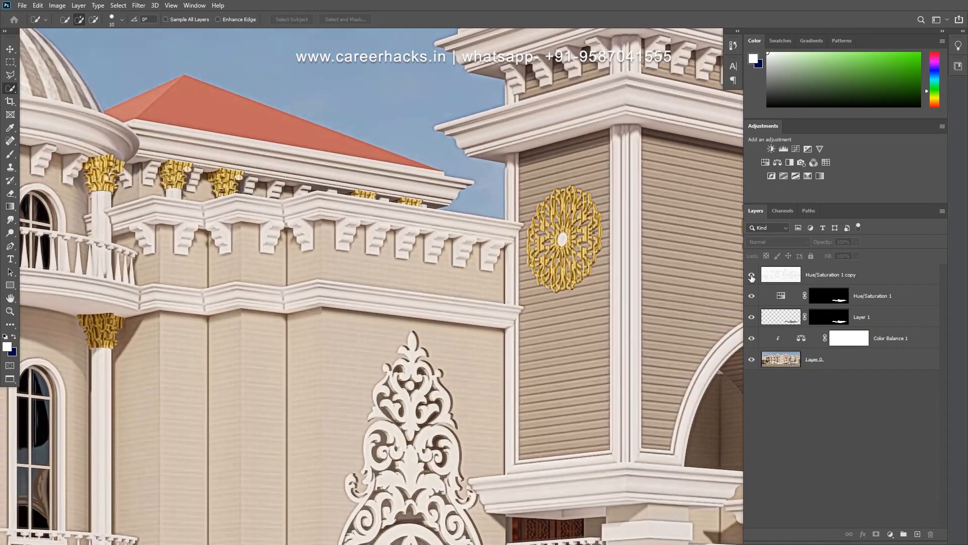
left_click(307, 312, "alt")
left_click(306, 312, "alt")
left_click(307, 323, "alt")
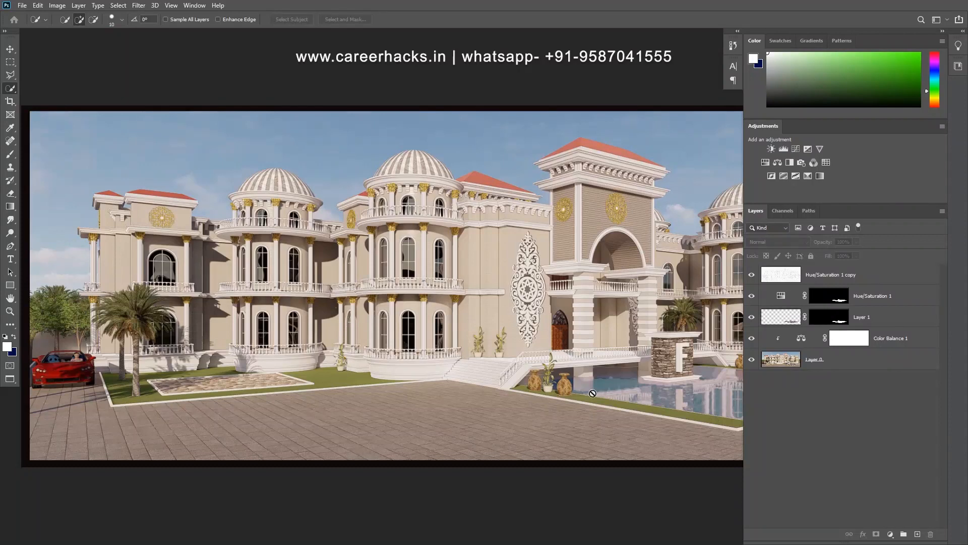
Step: Add a Curves adjustment layer above the multiplied line layer and dock its settings among the other adjustment controls
left_click(867, 275)
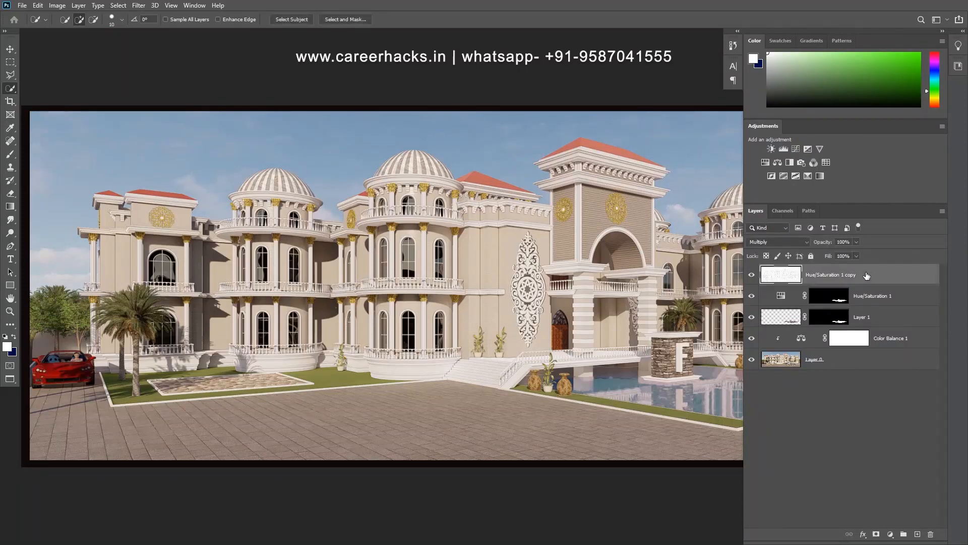
left_click(890, 534)
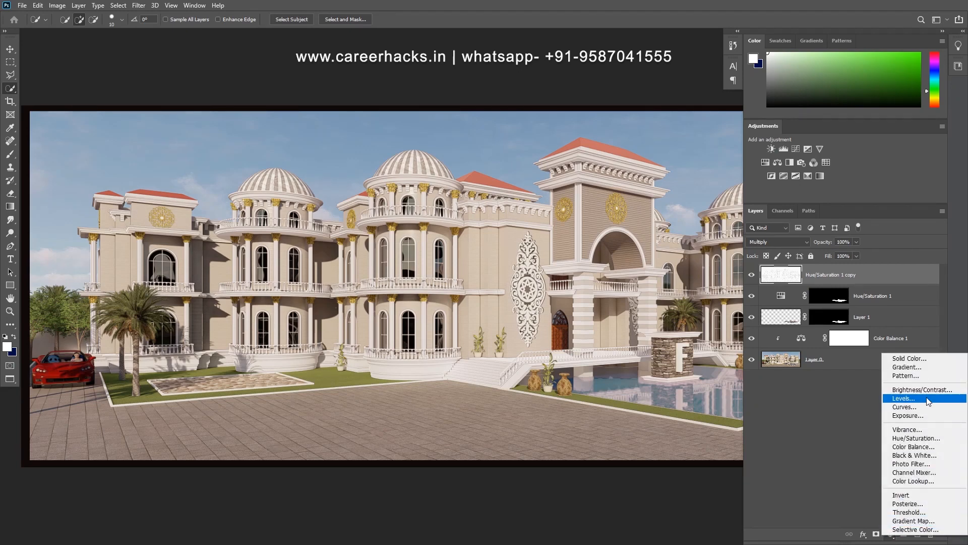
left_click(904, 406)
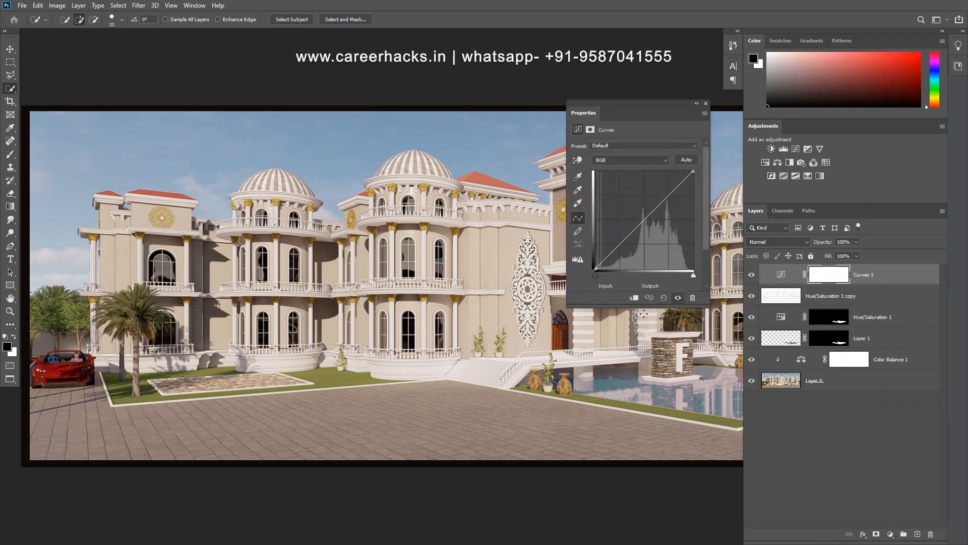
left_click_drag(632, 111, 827, 117)
left_click_drag(846, 286, 845, 358)
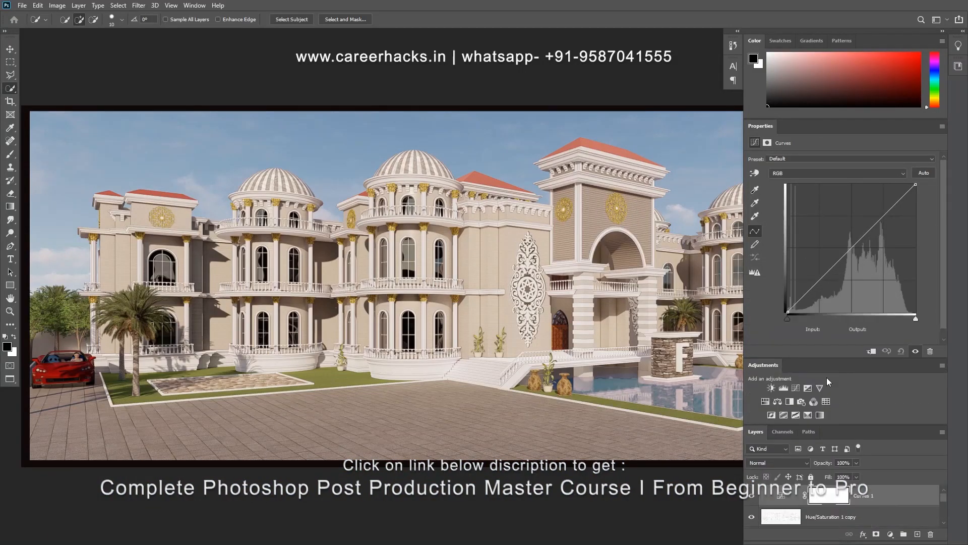
Step: Try lowering the curve's white point to output 162 on the whole render, and return it to 255
left_click(787, 313)
scroll(425, 276, "down", 2)
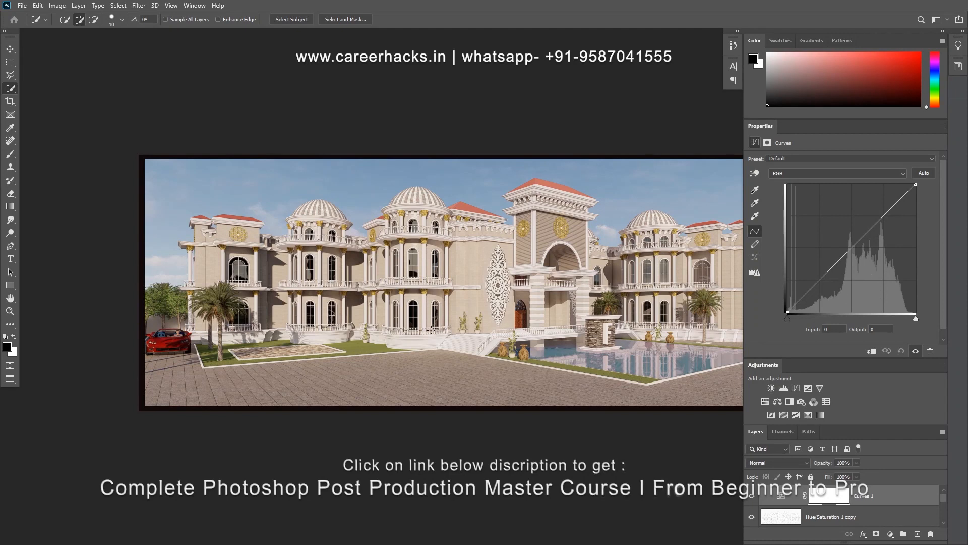
left_click_drag(567, 272, 457, 245)
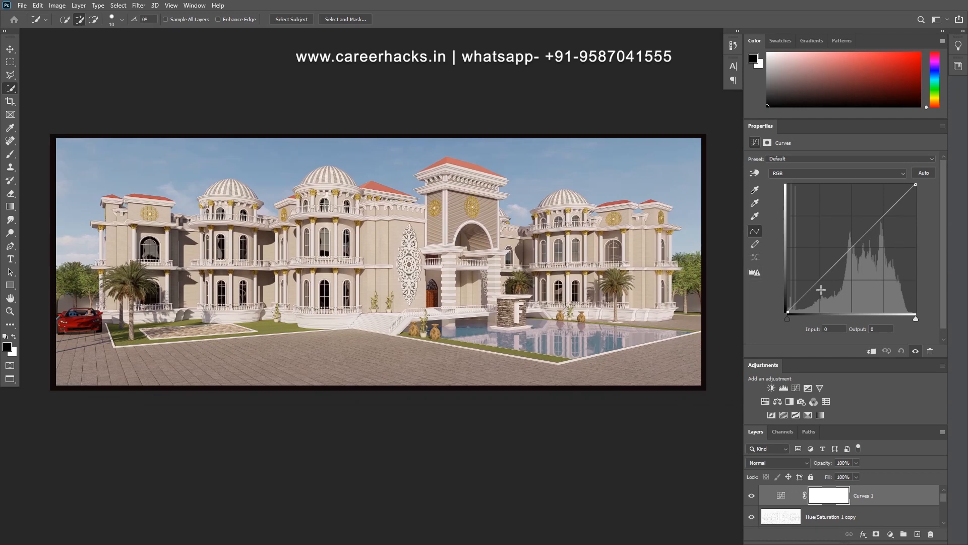
left_click_drag(916, 185, 916, 232)
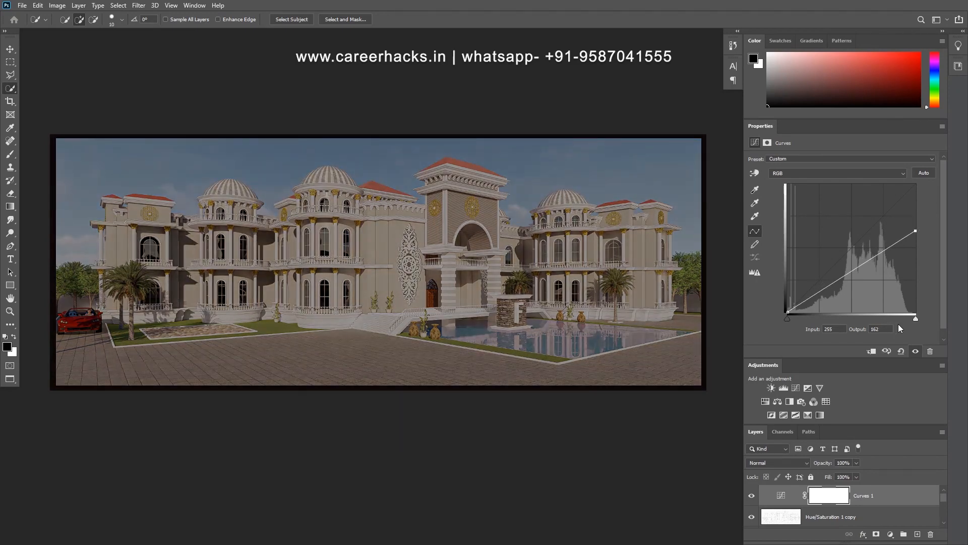
left_click_drag(917, 230, 915, 185)
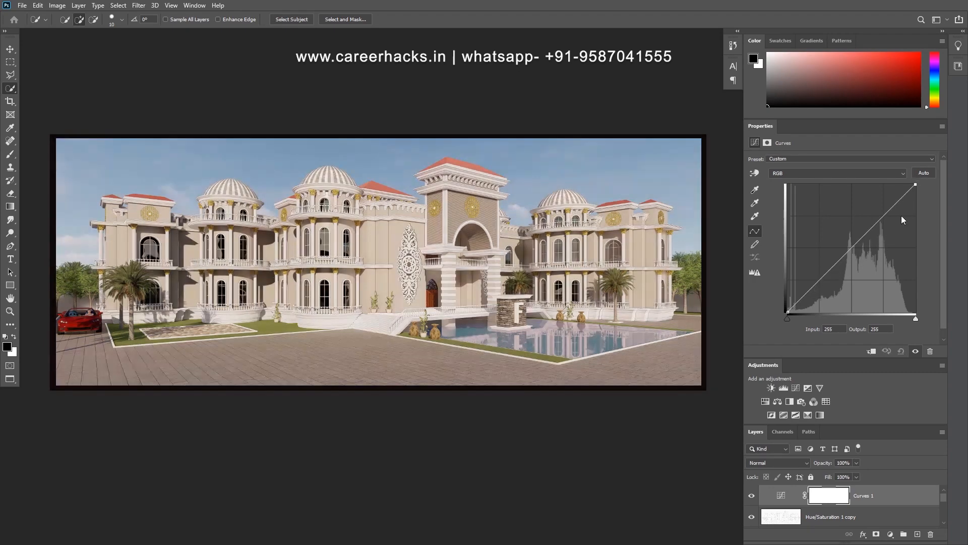
Step: Try curve points at input 152, output 138 and input 28, output 41, and reset the curve
left_click_drag(852, 248, 864, 243)
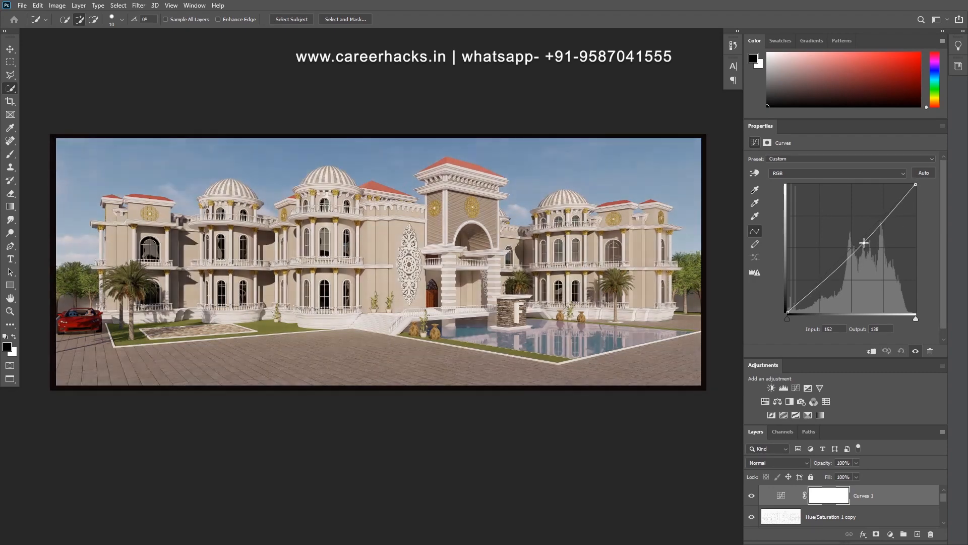
left_click_drag(795, 305, 802, 291)
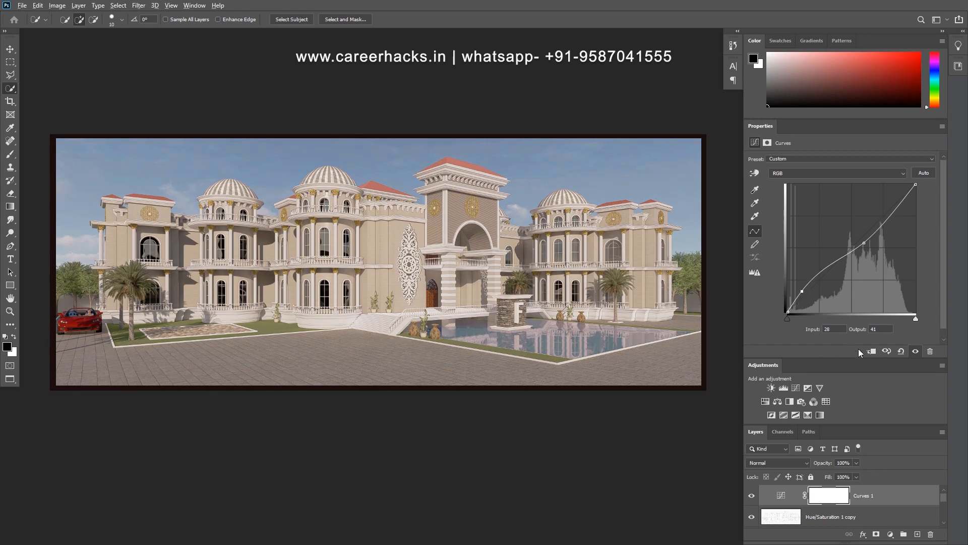
left_click(901, 352)
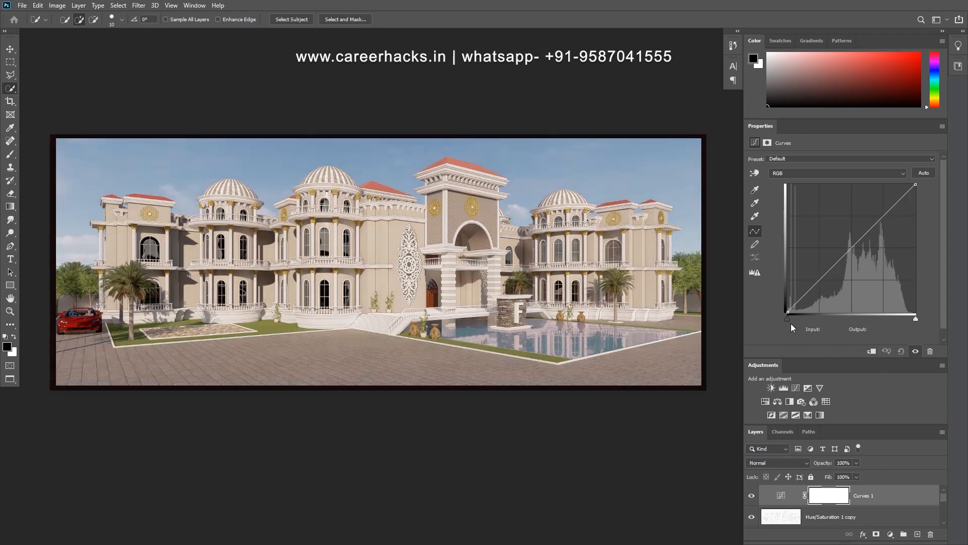
Step: Try raising the black point to output 60 and lowering the white point to 187, and return both endpoints to the corners
left_click_drag(785, 311, 787, 281)
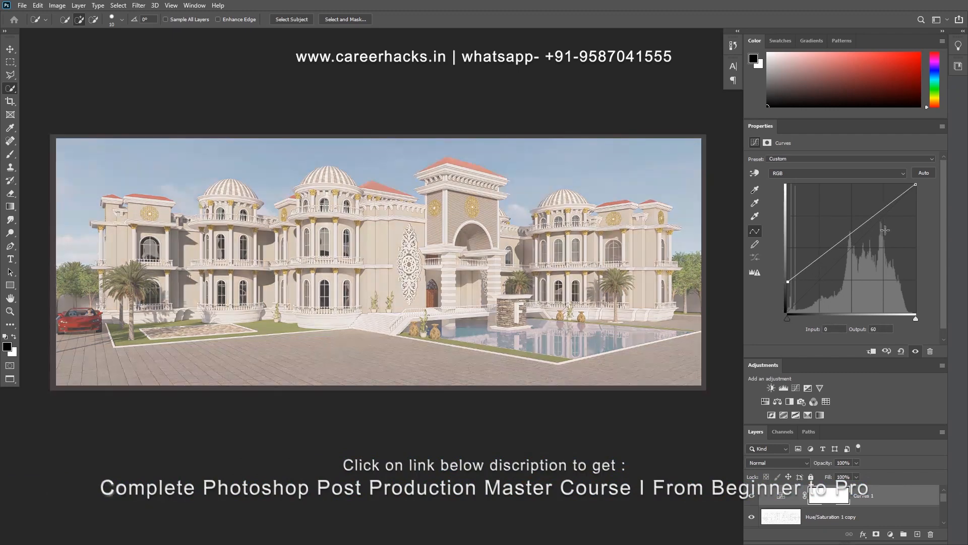
left_click_drag(915, 184, 923, 231)
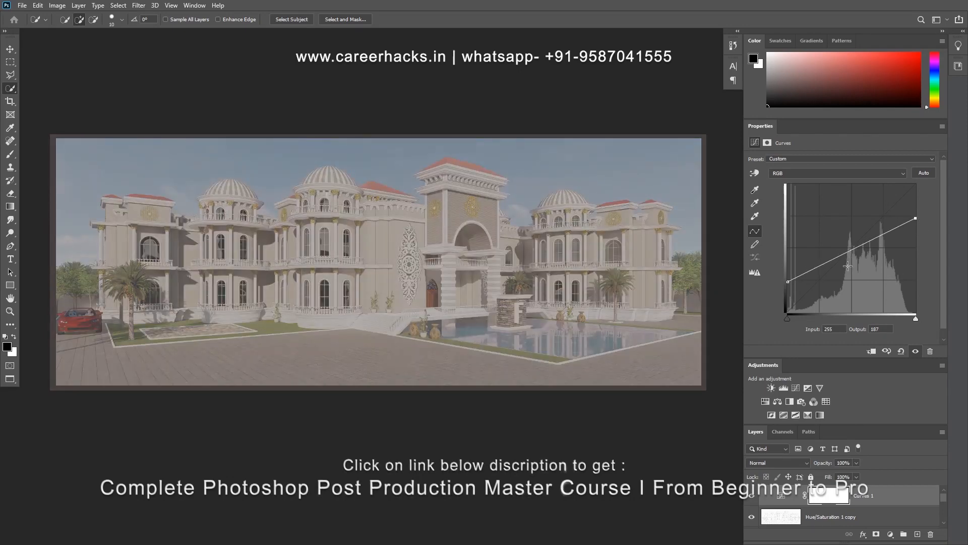
left_click_drag(916, 217, 920, 180)
left_click_drag(788, 281, 779, 317)
Step: Try curve points at input 85, output 59 and input 156, output 145, and reset the curve
left_click_drag(833, 270, 831, 282)
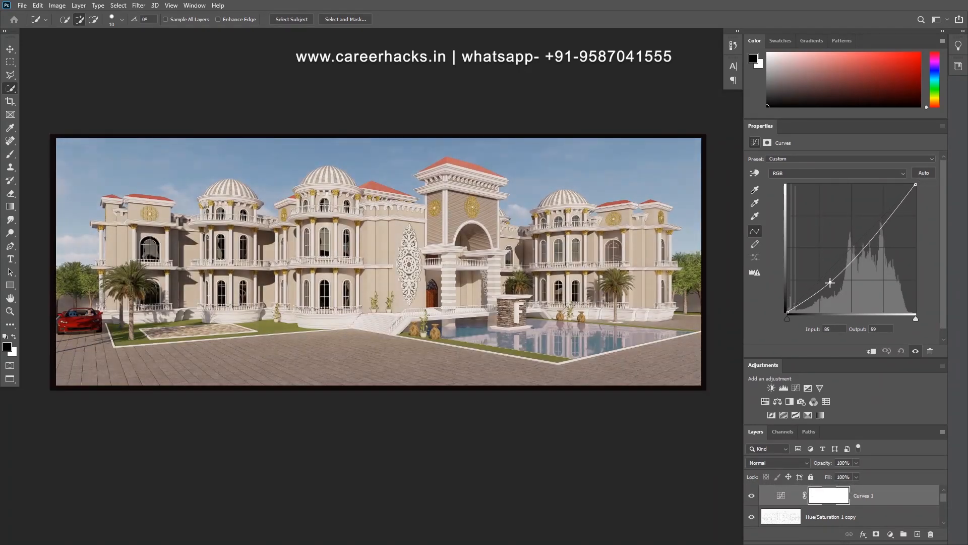
left_click_drag(862, 250, 866, 239)
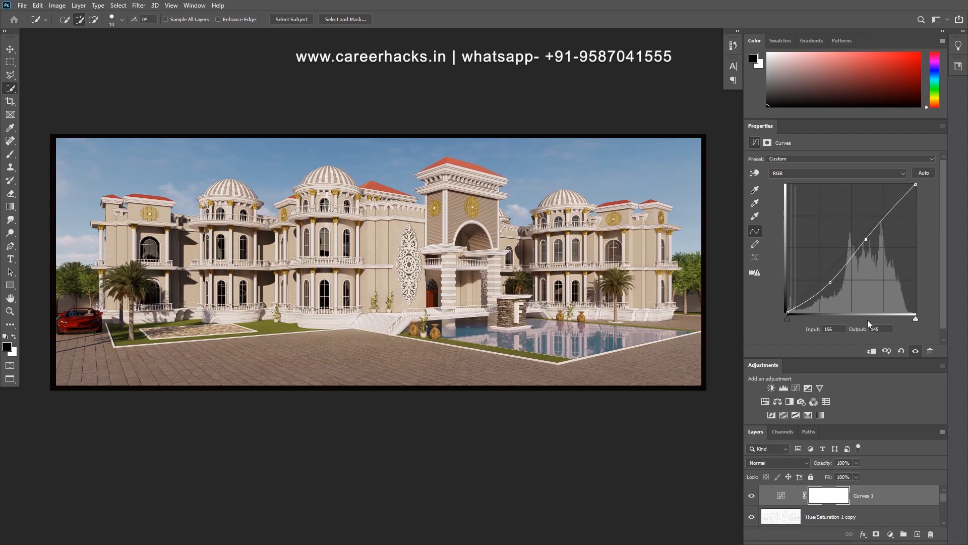
left_click(900, 352)
Step: Try raising the curve's black point to output 9 and slightly lowering the white point, comparing the image with the Curves layer hidden and shown
left_click_drag(914, 185, 918, 196)
left_click_drag(790, 312, 785, 307)
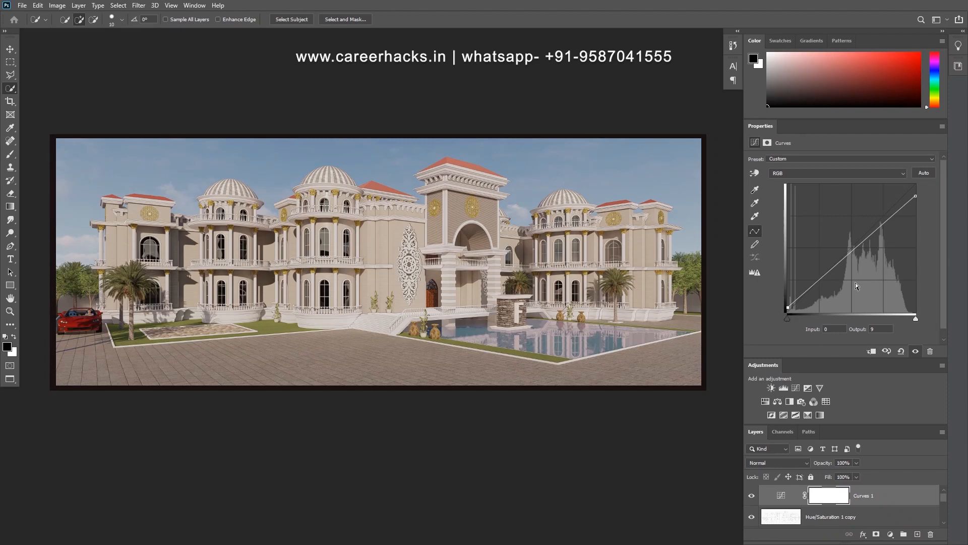
left_click(751, 497)
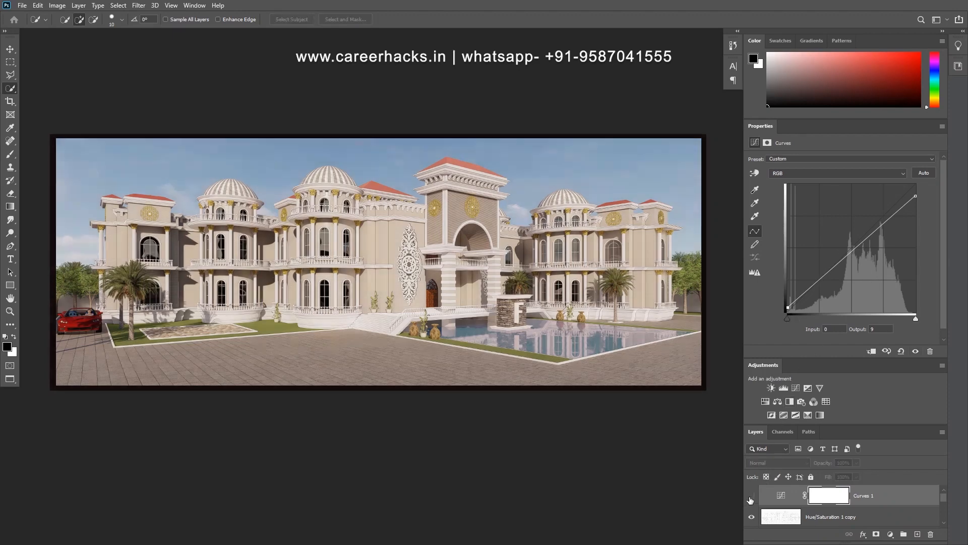
left_click(750, 497)
left_click(751, 496)
left_click(751, 497)
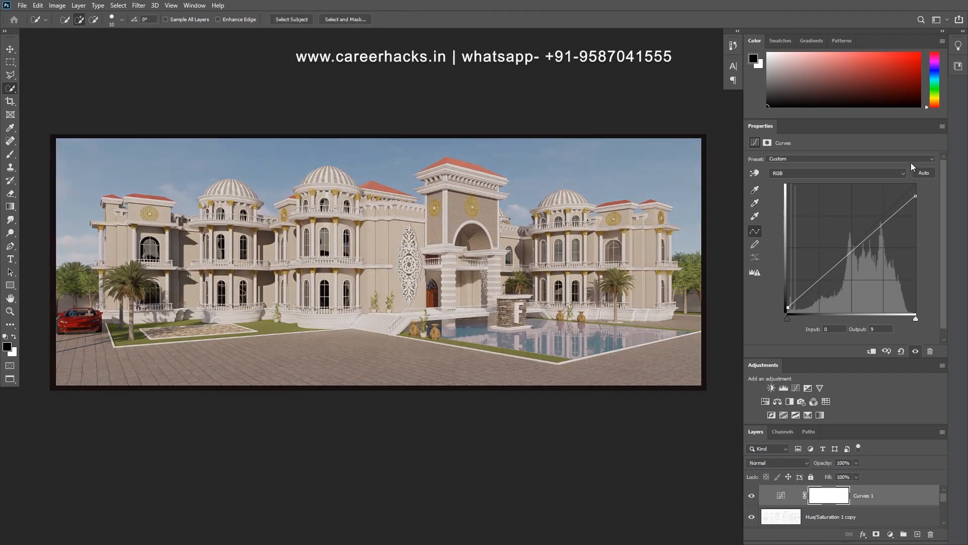
Step: Put away the Curves settings, enlarge the layer list to show the whole stack, and delete the Curves 1 layer
left_click(943, 127)
left_click(866, 242)
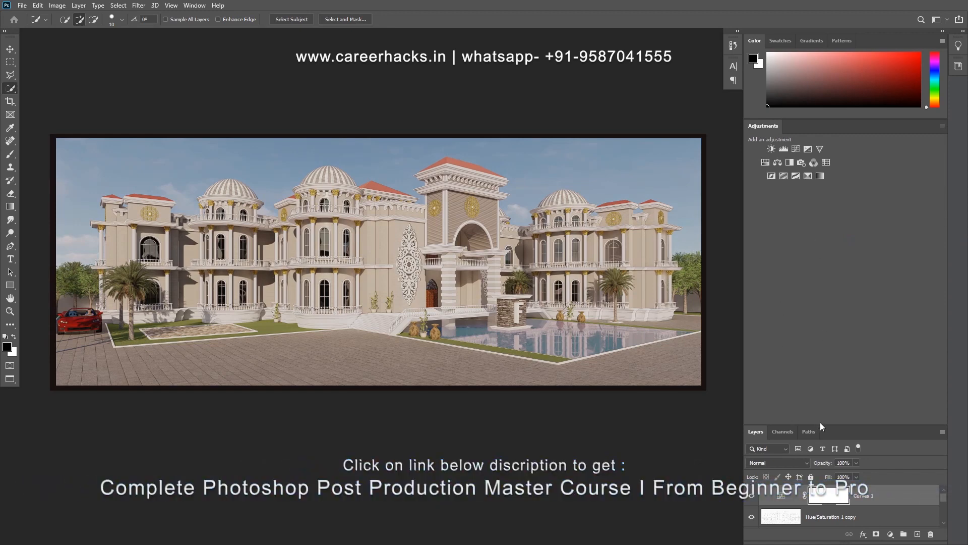
left_click_drag(821, 424, 837, 181)
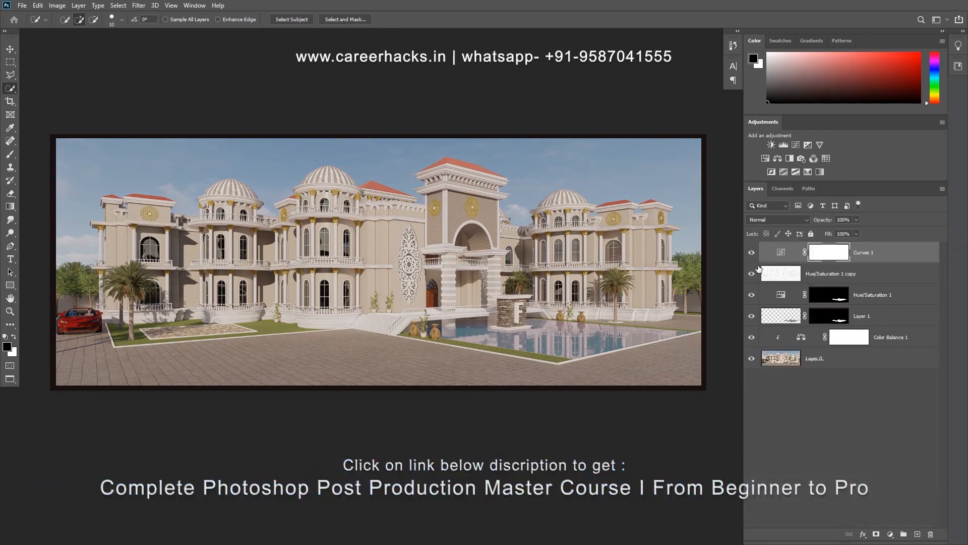
left_click(751, 253)
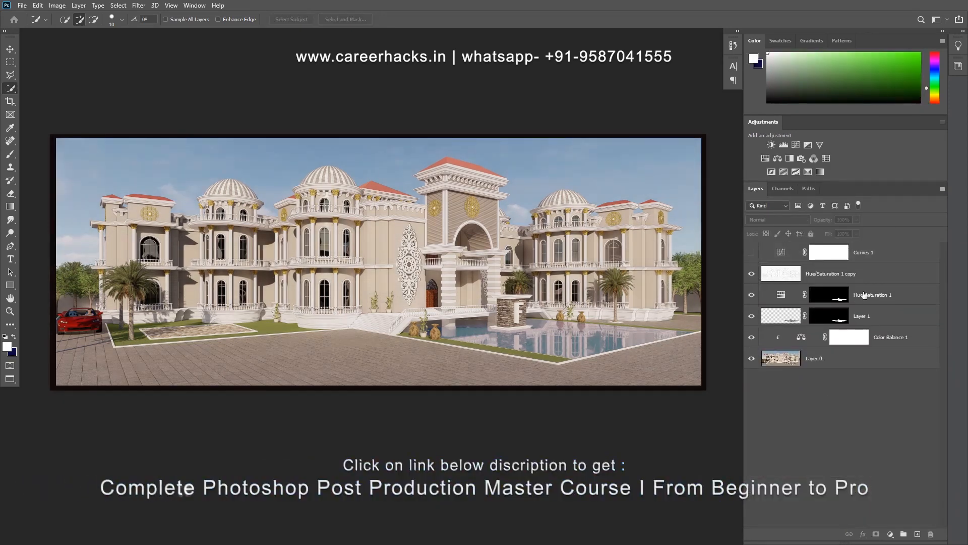
right_click(888, 254)
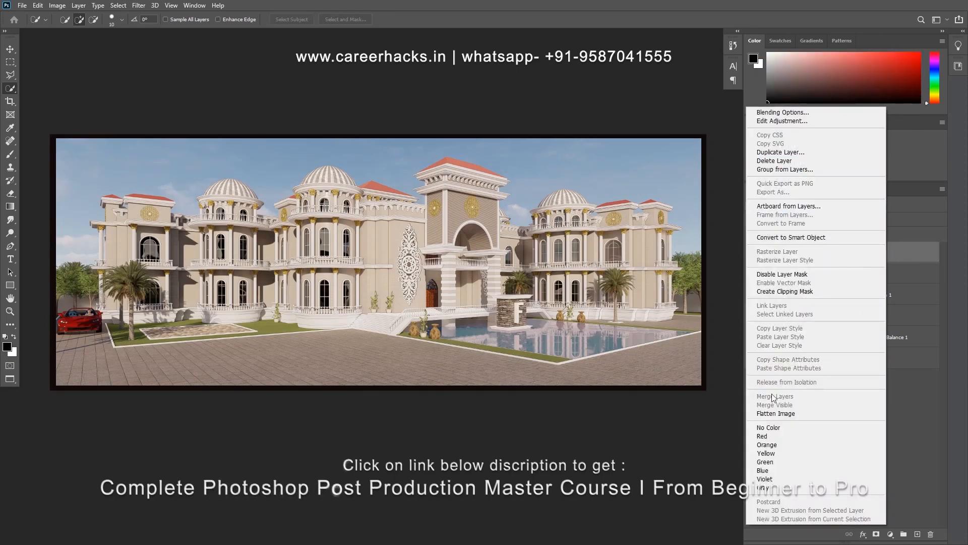
left_click(927, 423)
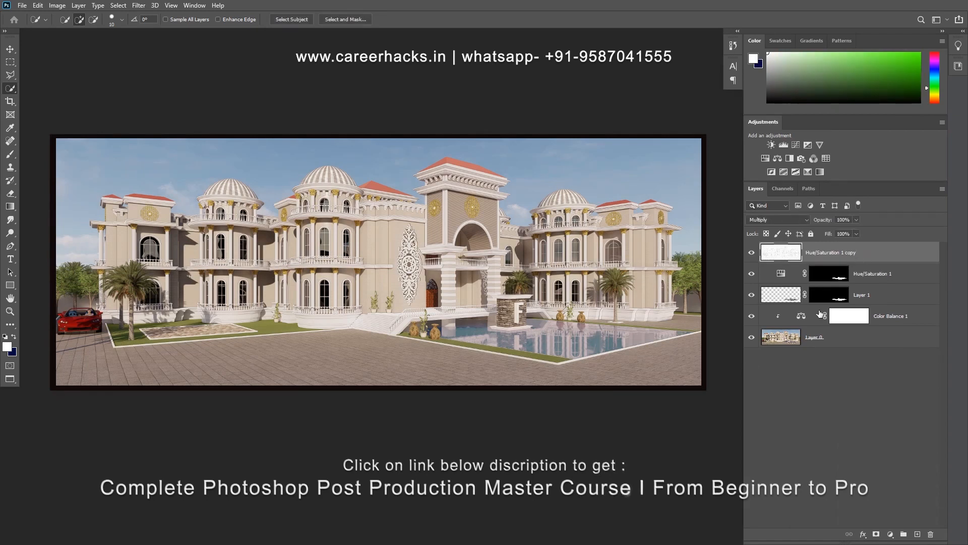
key("Delete")
Step: Add a Brightness/Contrast adjustment layer on top with brightness -6 and contrast 6, and make more room for the layer list
left_click(890, 534)
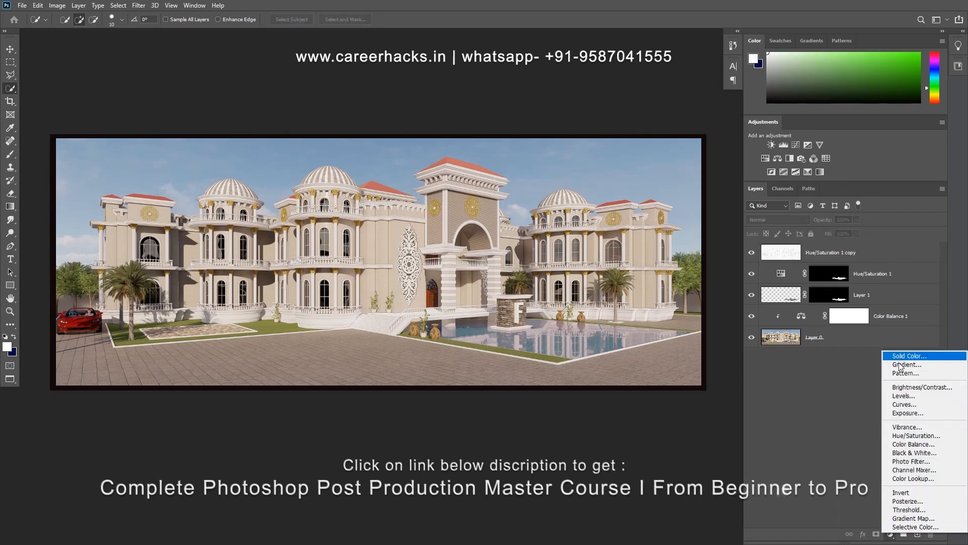
left_click(900, 387)
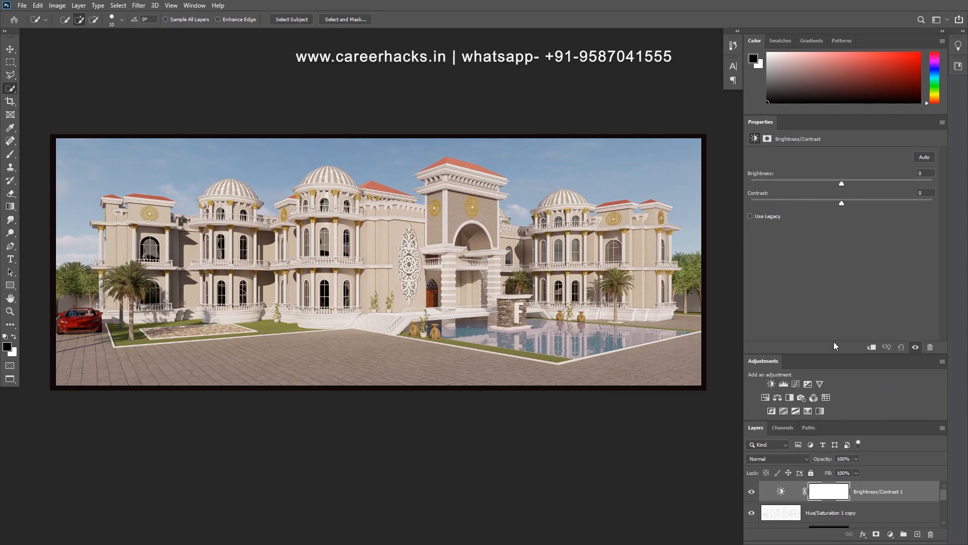
left_click_drag(838, 351, 845, 259)
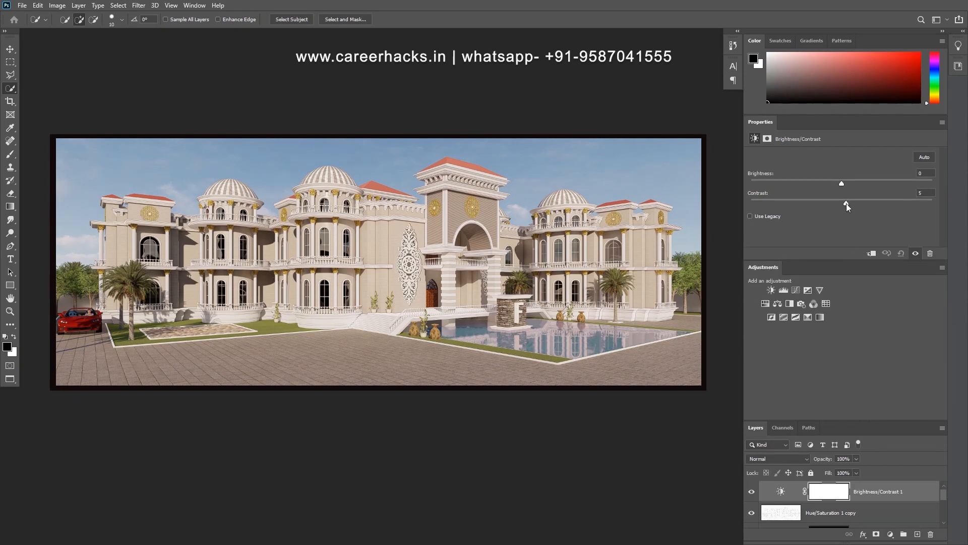
left_click_drag(843, 187, 840, 188)
left_click_drag(826, 420, 821, 333)
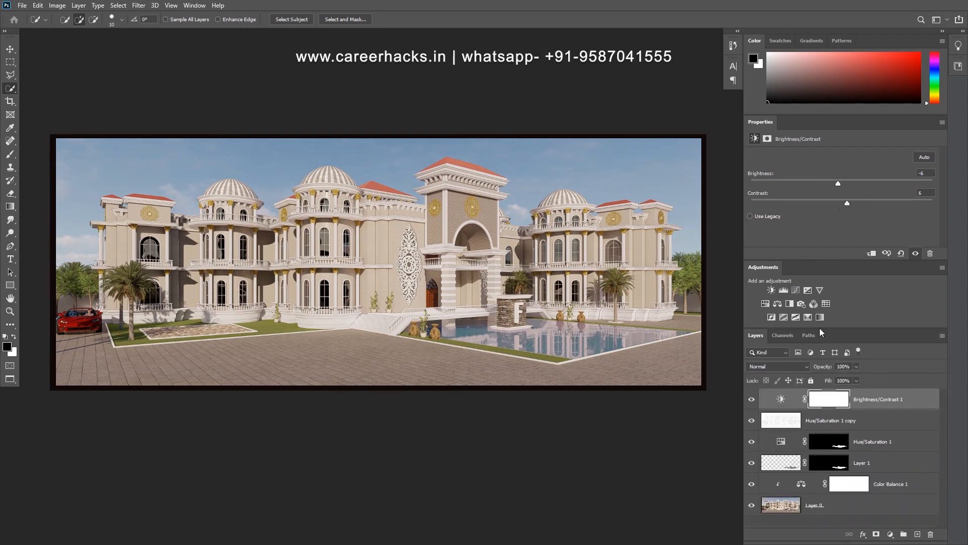
left_click(803, 524)
left_click_drag(831, 260, 830, 225)
left_click_drag(821, 328, 823, 271)
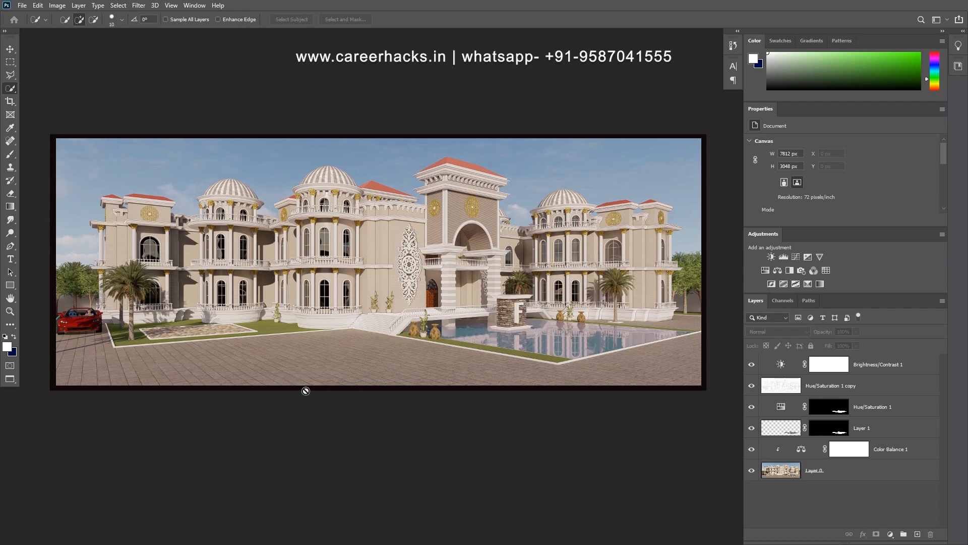
Step: Try a Threshold adjustment layer over the whole render, at level 6 and at level 24, to isolate the darkest window areas
left_click(891, 535)
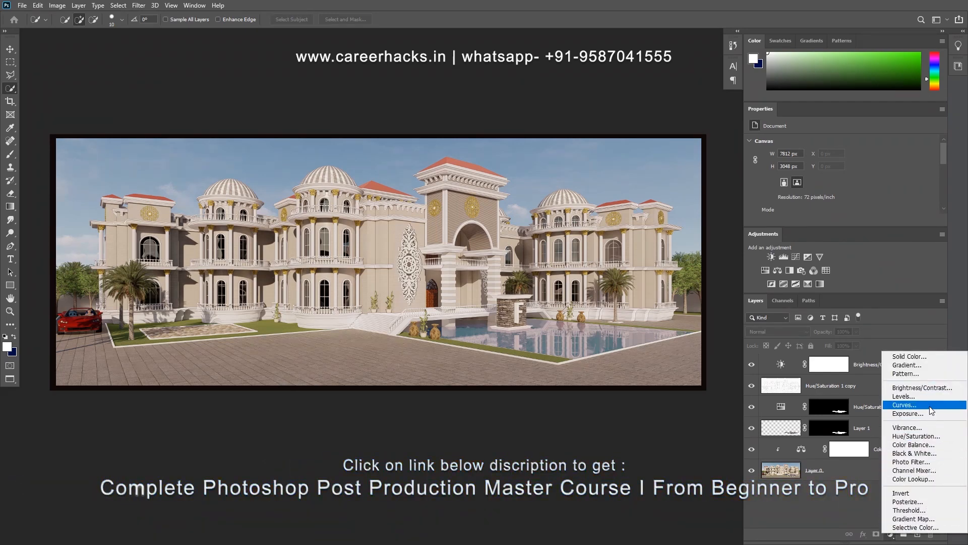
left_click(925, 510)
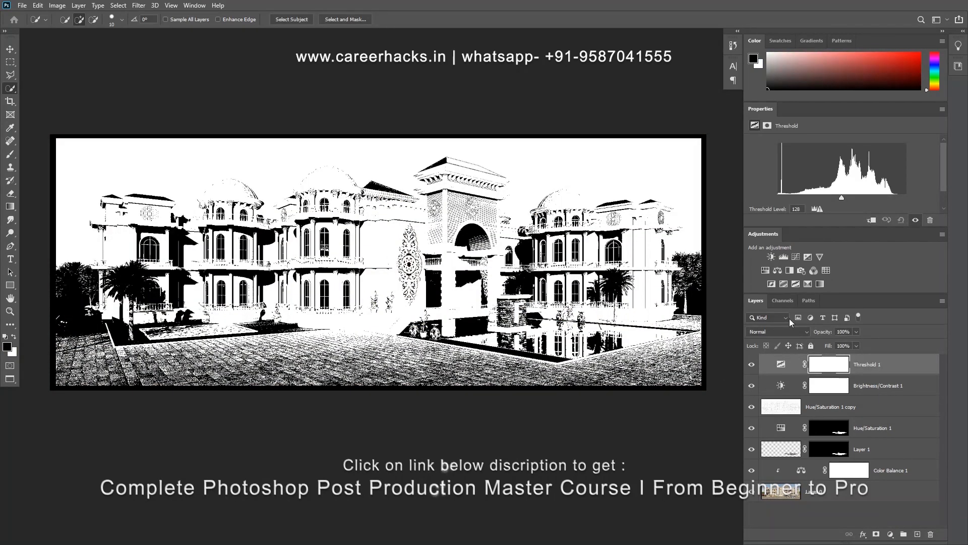
left_click_drag(842, 198, 781, 200)
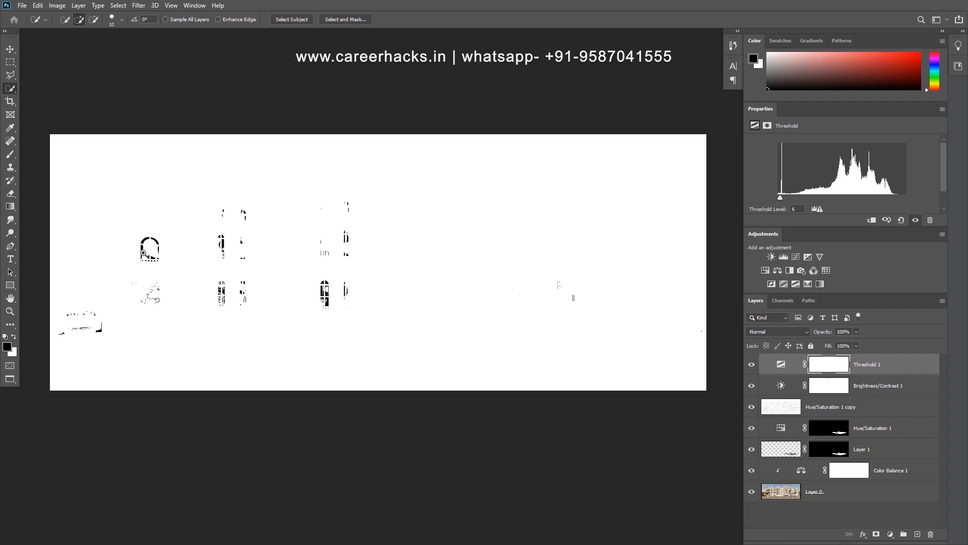
scroll(143, 252, "up", 3)
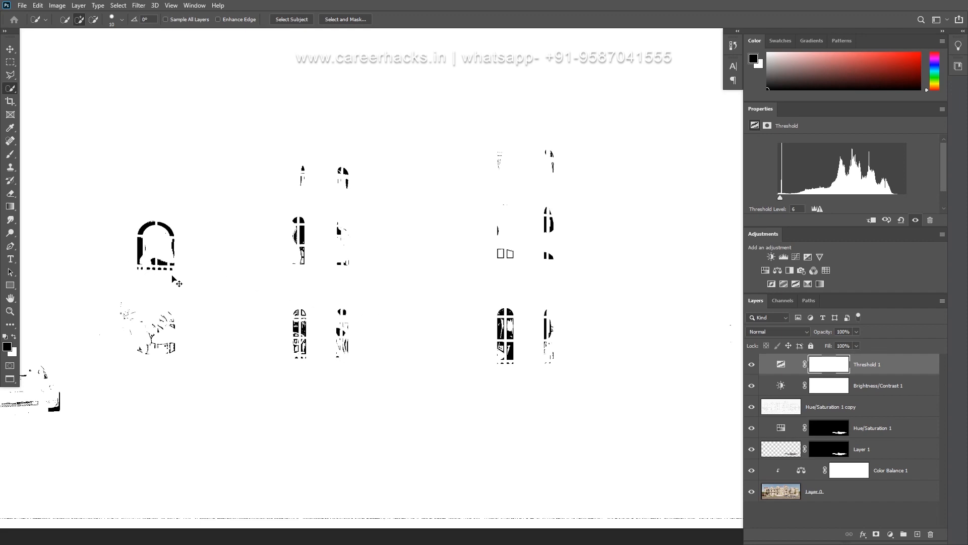
left_click(10, 49)
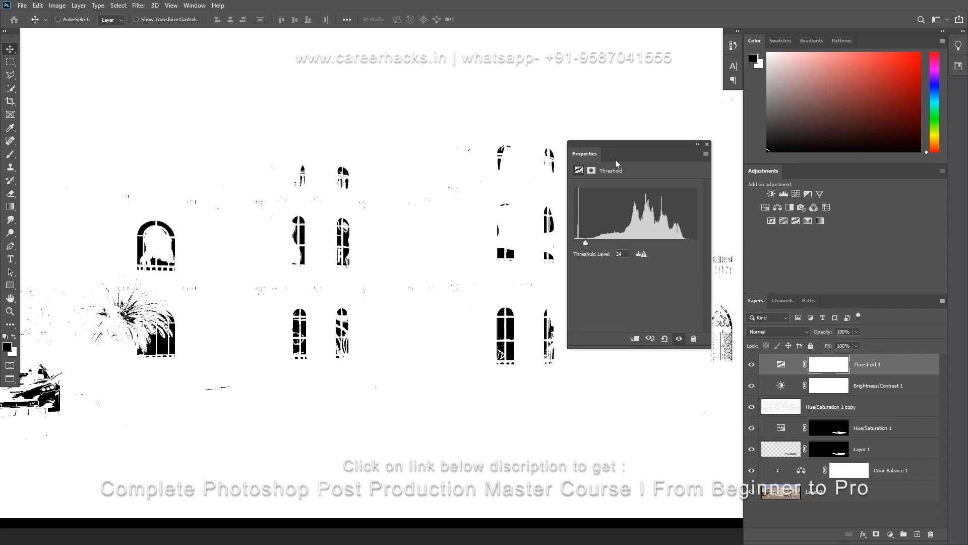
left_click(706, 144)
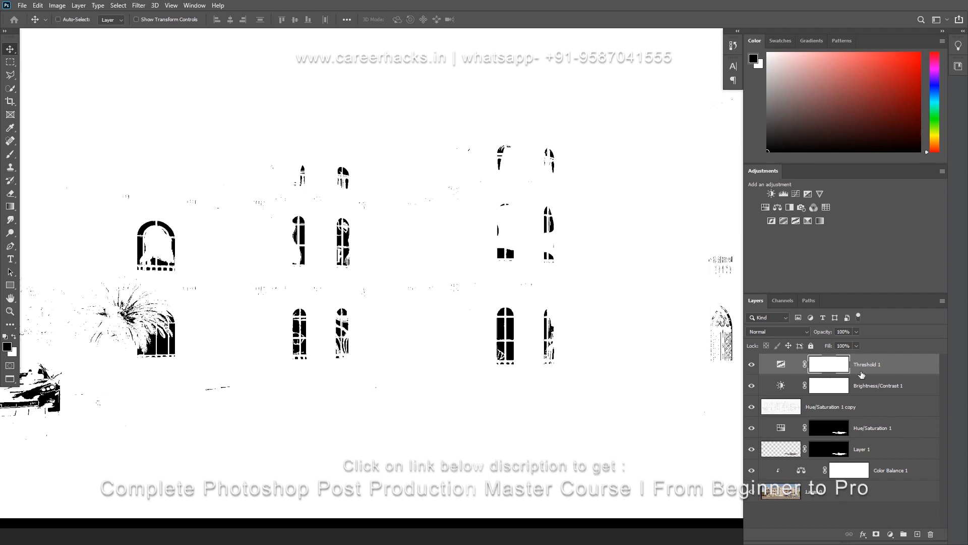
Step: Delete the Threshold 1 adjustment layer
right_click(882, 364)
left_click(792, 161)
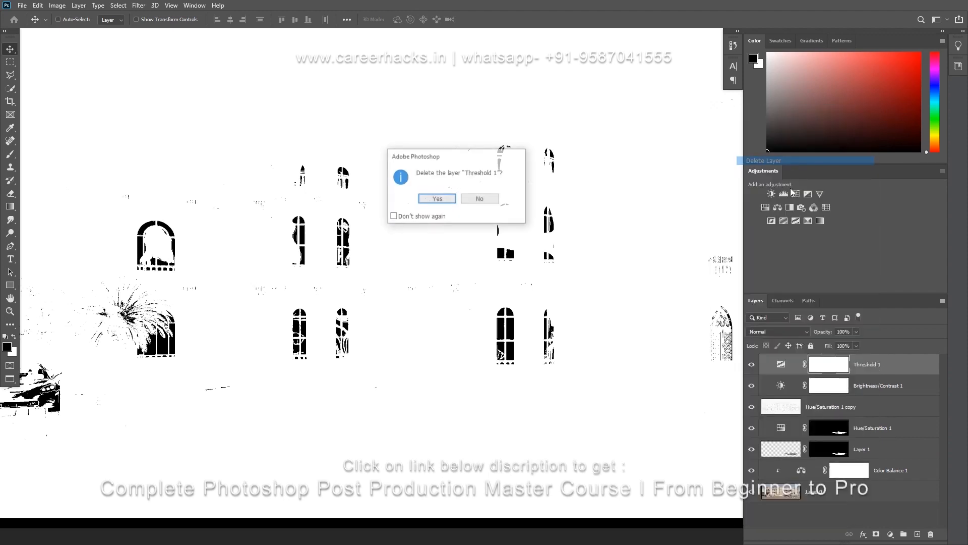
left_click(435, 197)
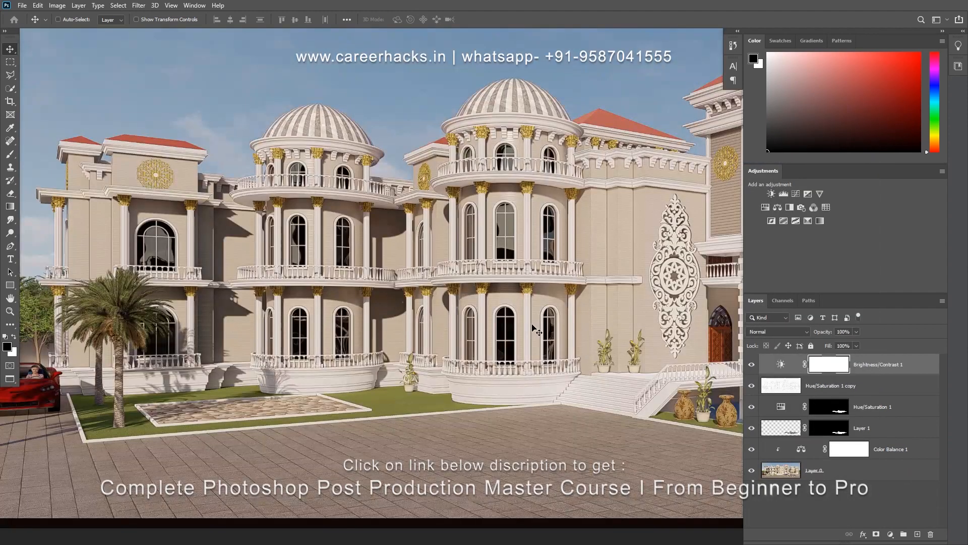
Step: Rename the multiplied line layer as AO
left_click(875, 499)
left_click(861, 474)
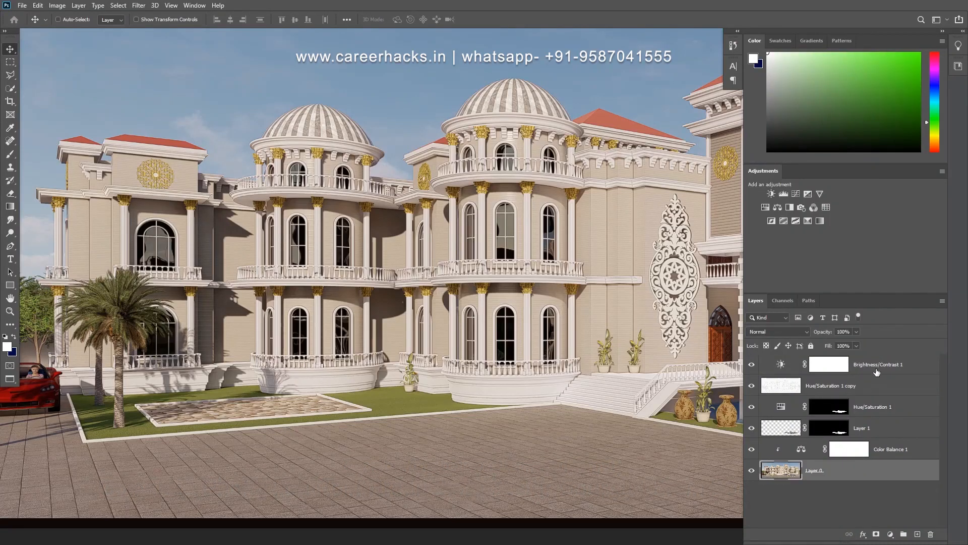
left_click(824, 389)
left_click(823, 485)
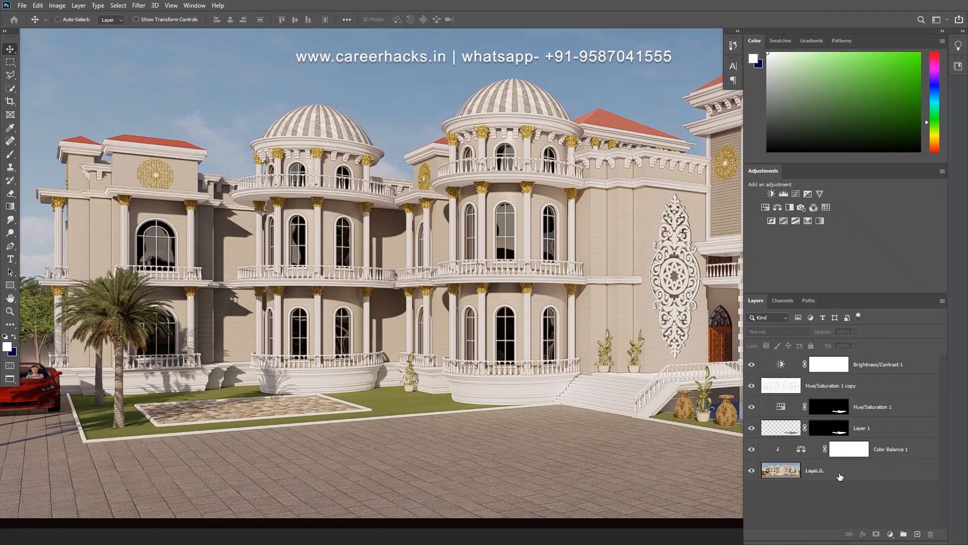
left_click(844, 471)
double_click(834, 386)
type("AO")
left_click(807, 503)
Step: Duplicate all layers from Layer 0 up to Brightness/Contrast 1 and merge the copies into a single top layer
left_click(852, 472)
left_click(875, 367, "shift")
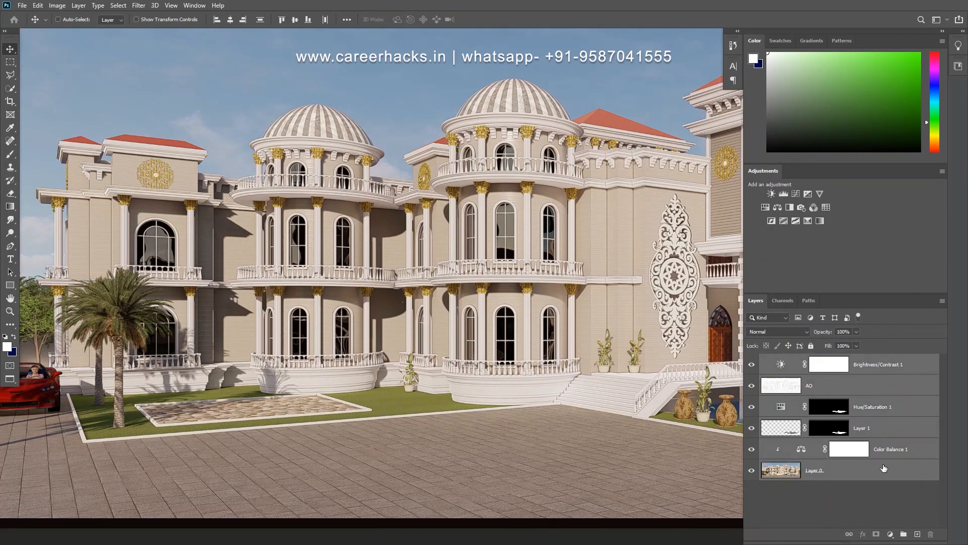
key("ctrl+j")
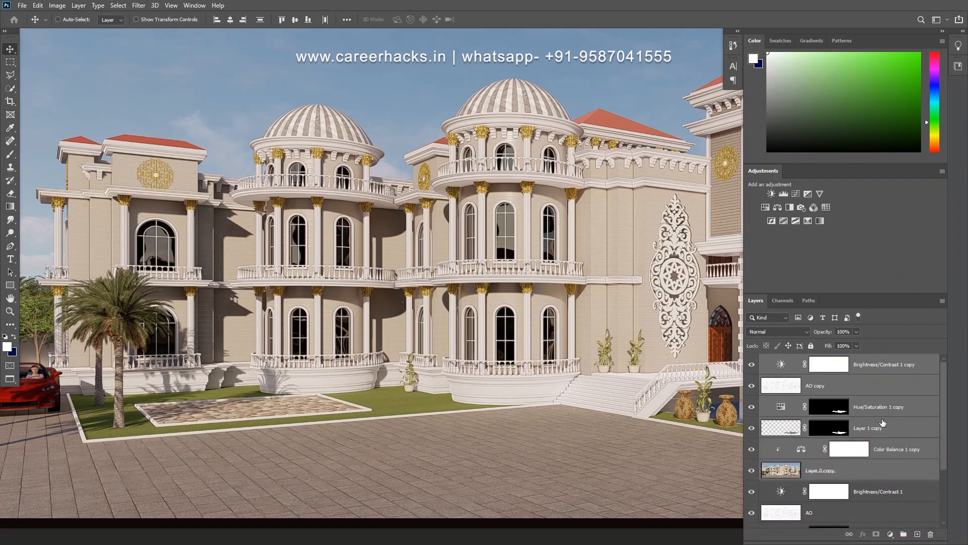
right_click(883, 423)
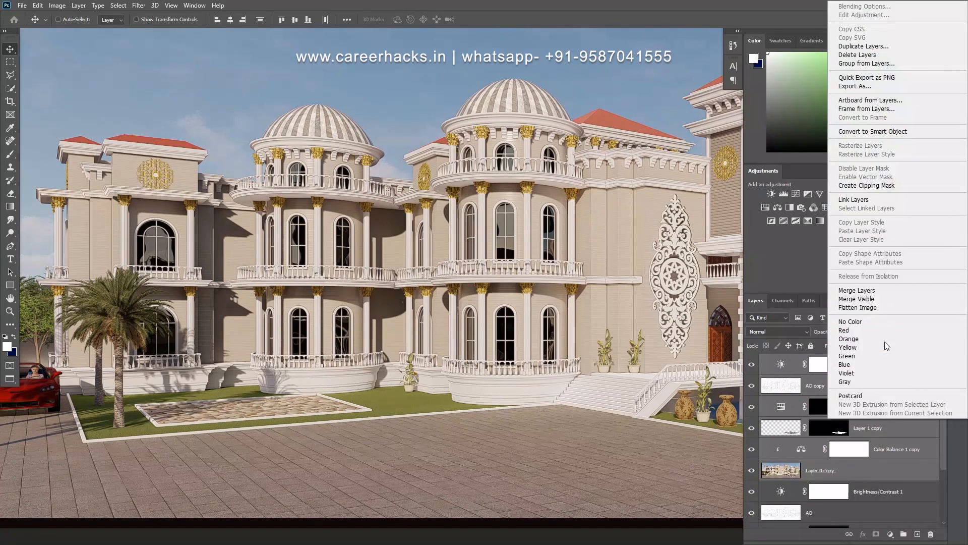
left_click(871, 290)
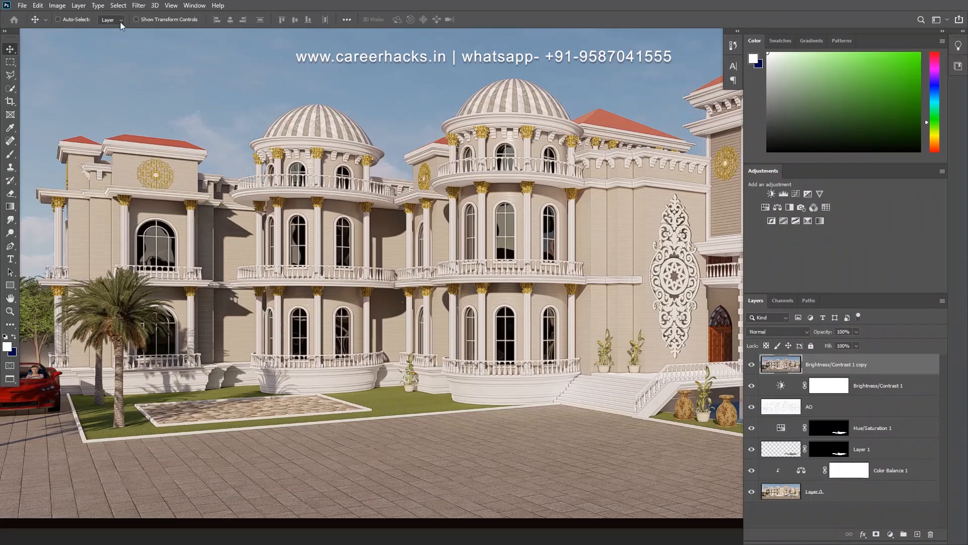
Step: Preview Threshold on the merged copy at level 12 and place a colour sampler on the darkest area of the far-left upper window
left_click(137, 6)
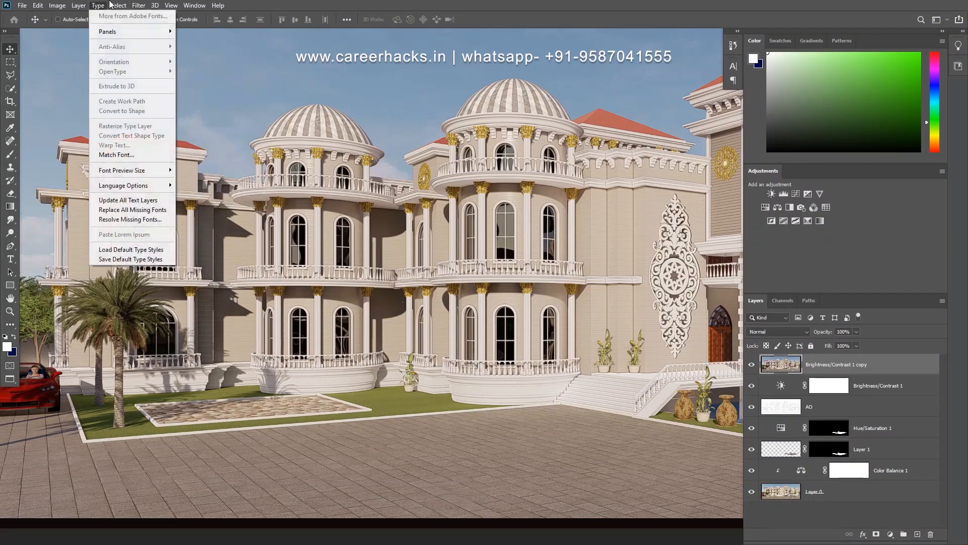
left_click(57, 5)
mouse_move(64, 31)
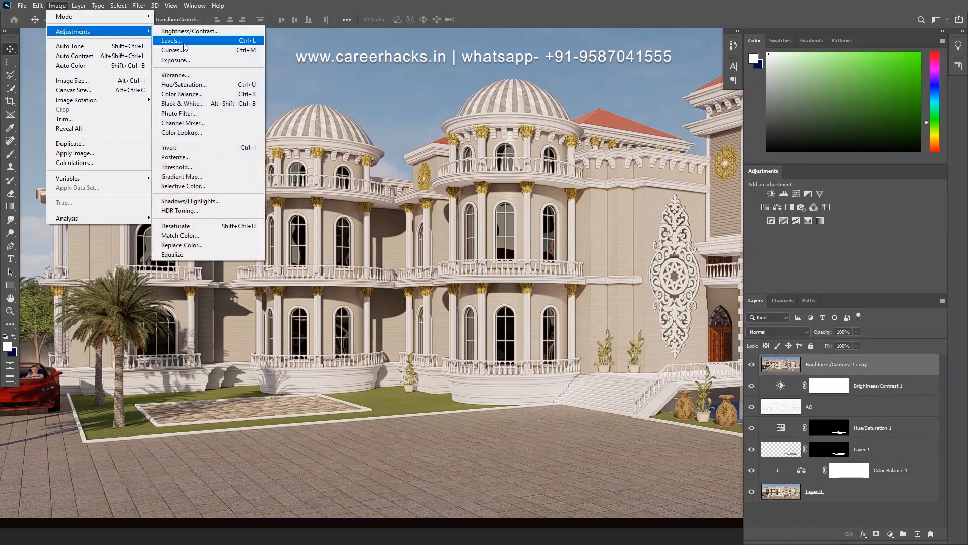
left_click(192, 167)
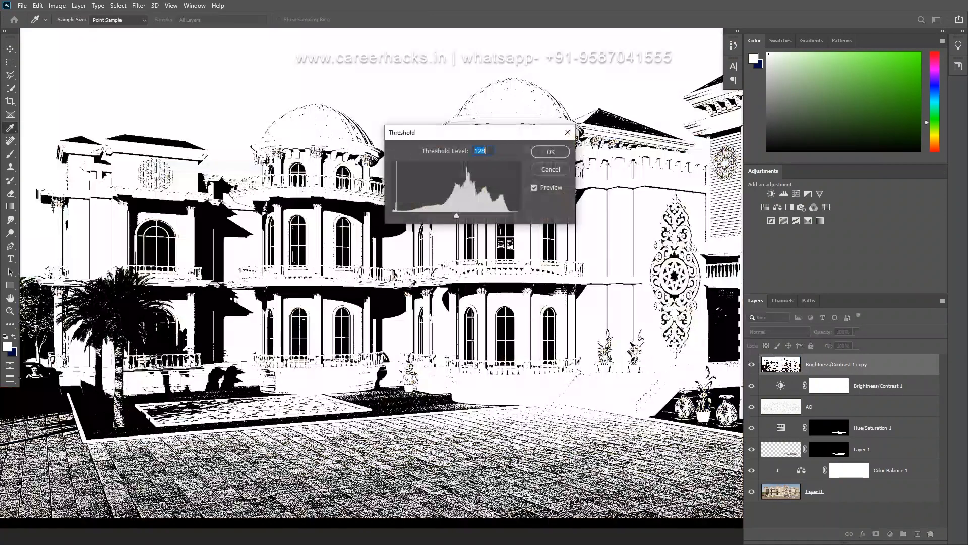
left_click_drag(456, 215, 398, 216)
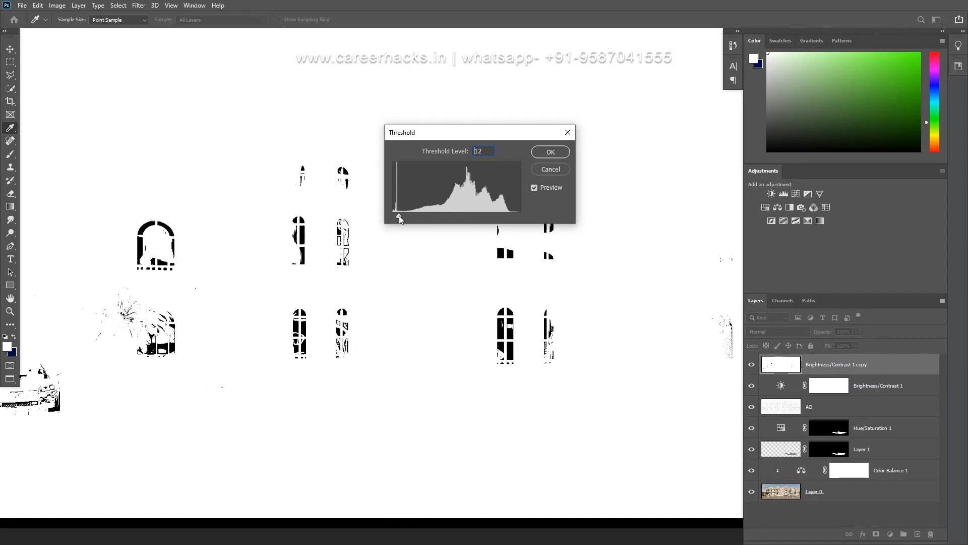
left_click(140, 248, "shift")
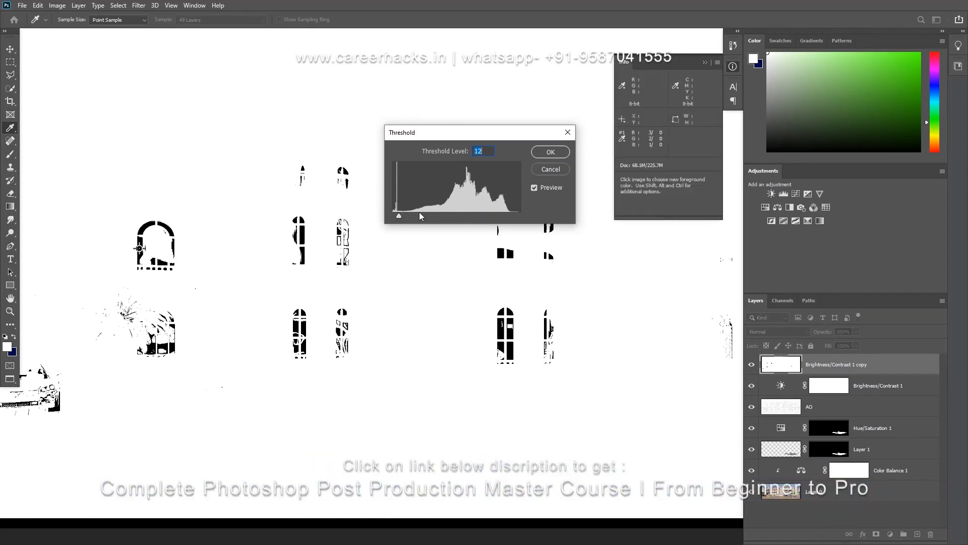
Step: Raise the Threshold level to 219 to isolate the brightest areas of the facade on the merged copy
left_click_drag(398, 216, 505, 215)
left_click_drag(488, 134, 233, 68)
left_click(705, 62)
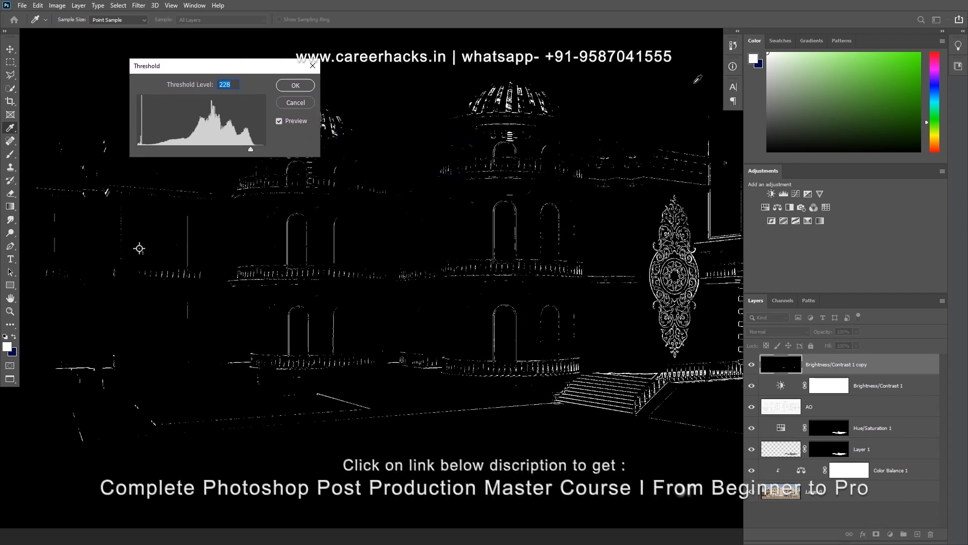
left_click_drag(568, 322, 395, 297)
left_click(499, 329, "alt")
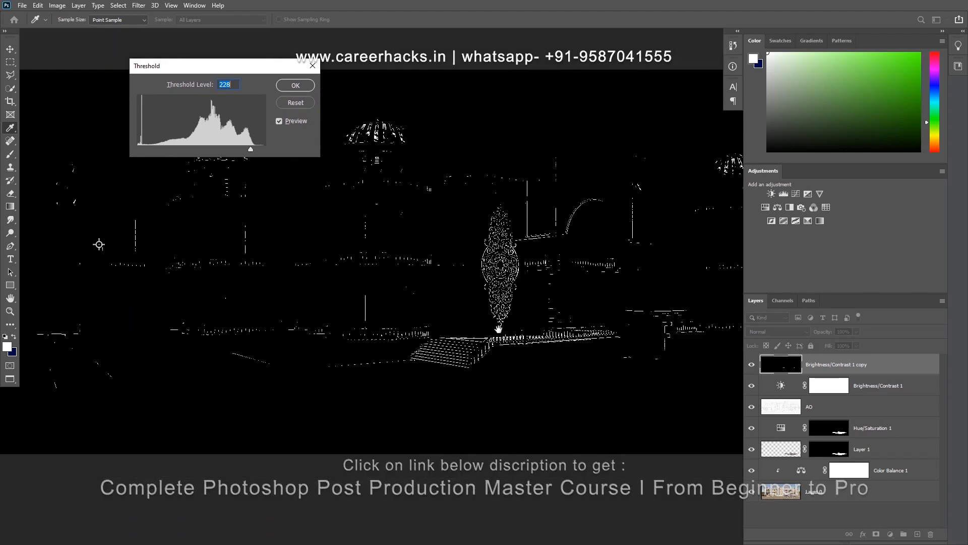
left_click_drag(583, 302, 410, 287)
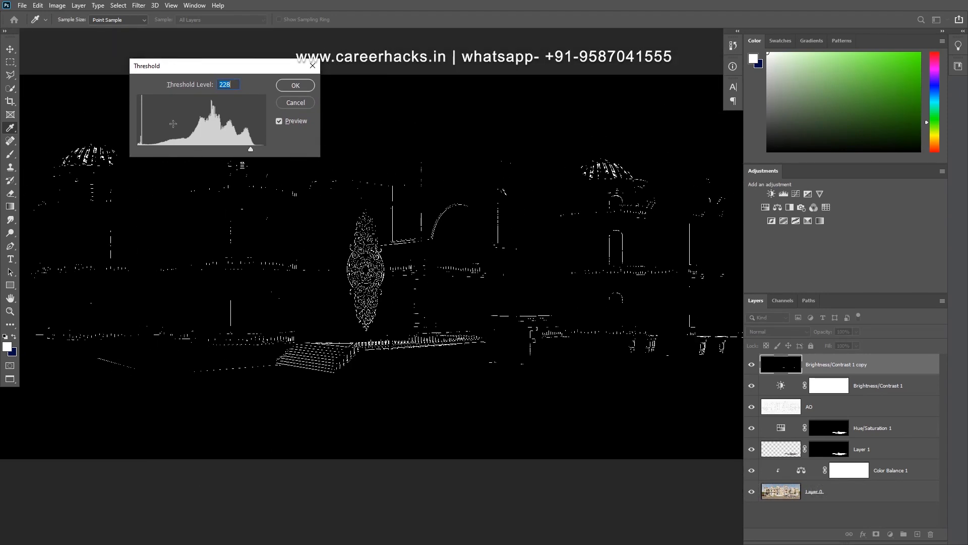
left_click_drag(252, 149, 246, 150)
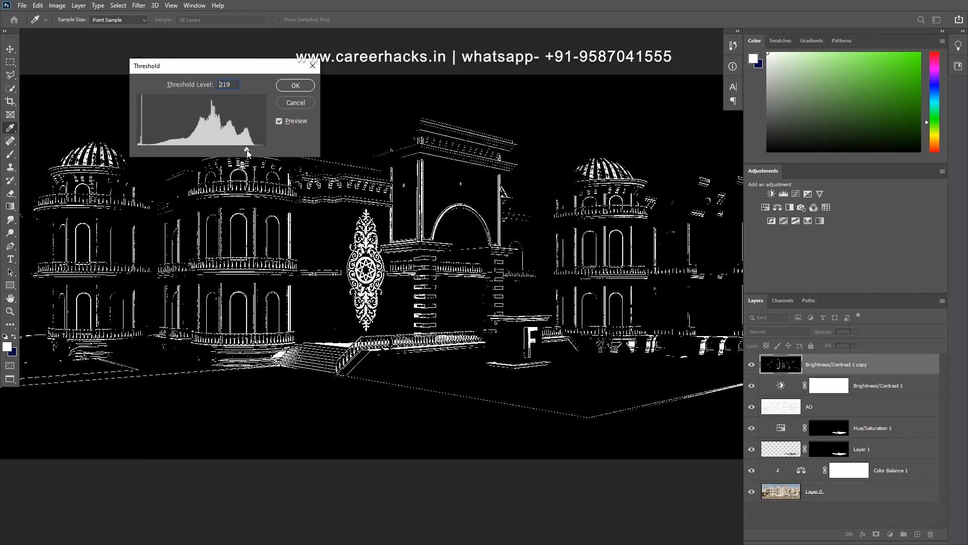
Step: Place a second colour sampler on the bright ring of the carved wall ornament and apply the Threshold
left_click(374, 291, "ctrl")
left_click(374, 291, "ctrl")
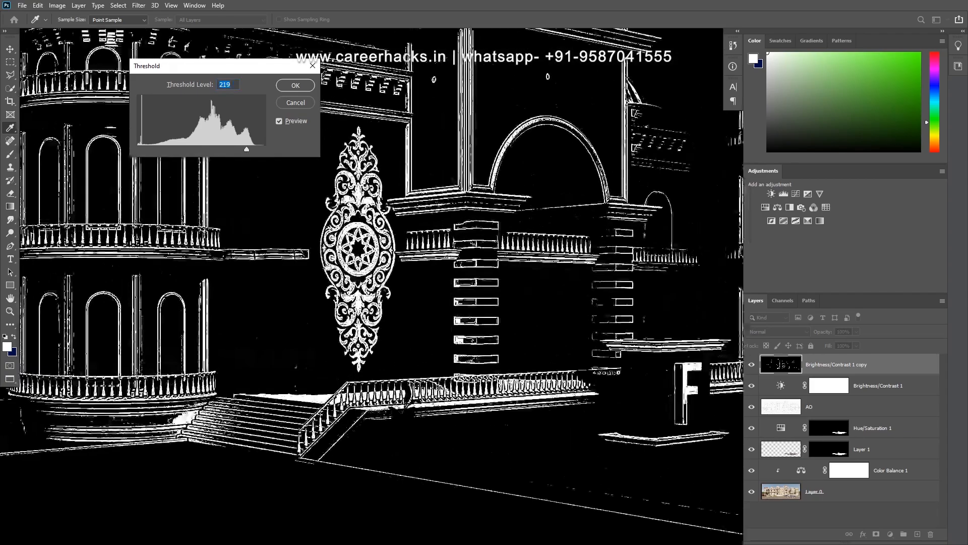
left_click(360, 232, "ctrl")
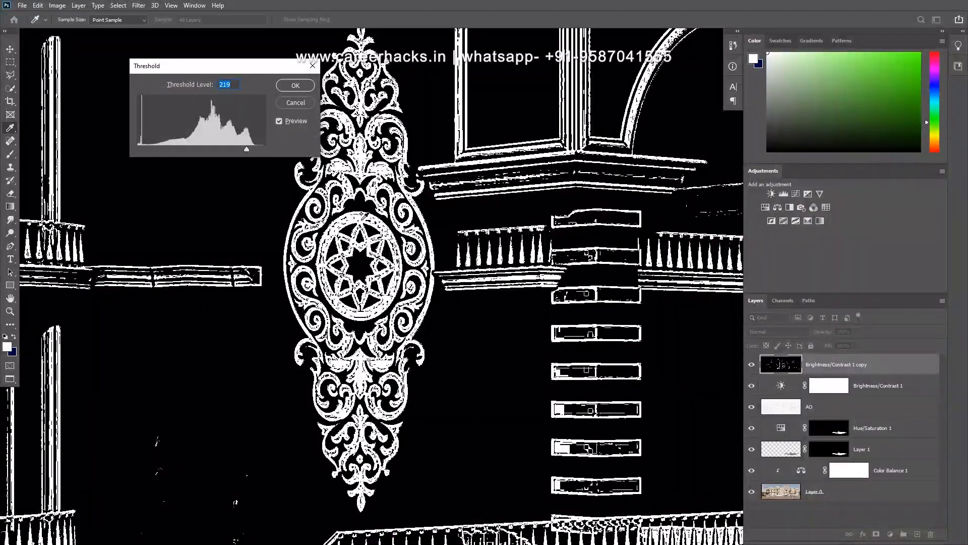
key("F8")
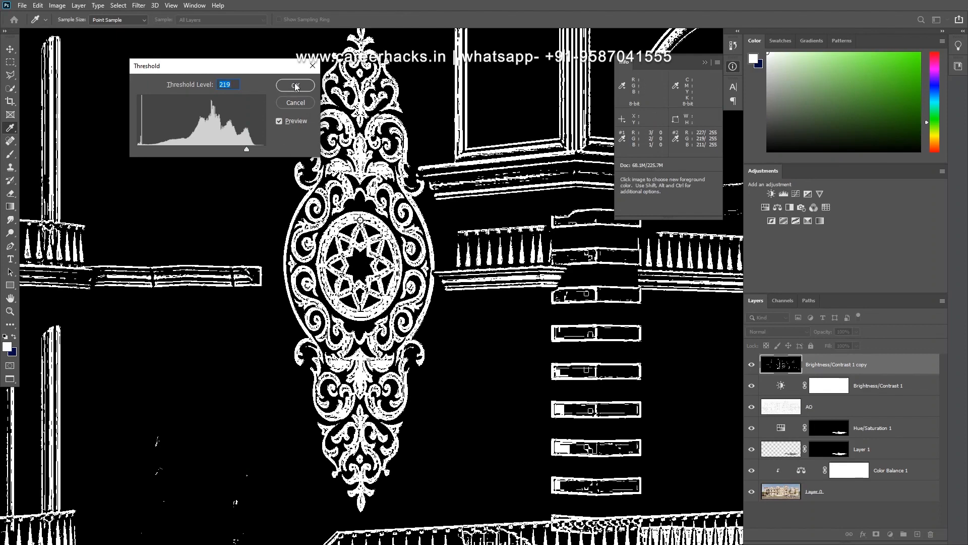
left_click(296, 86)
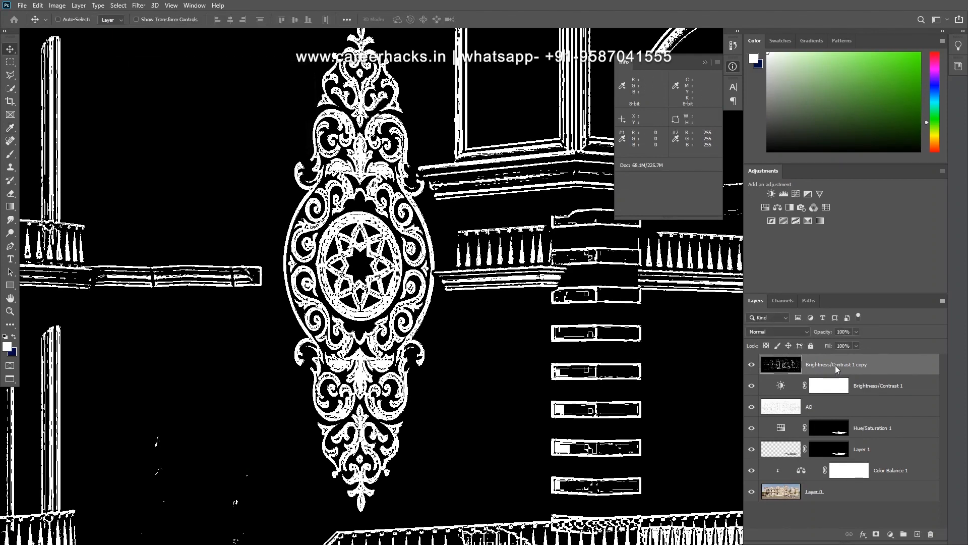
Step: Hide the thresholded Brightness/Contrast 1 copy layer so the colour render shows
right_click(823, 365)
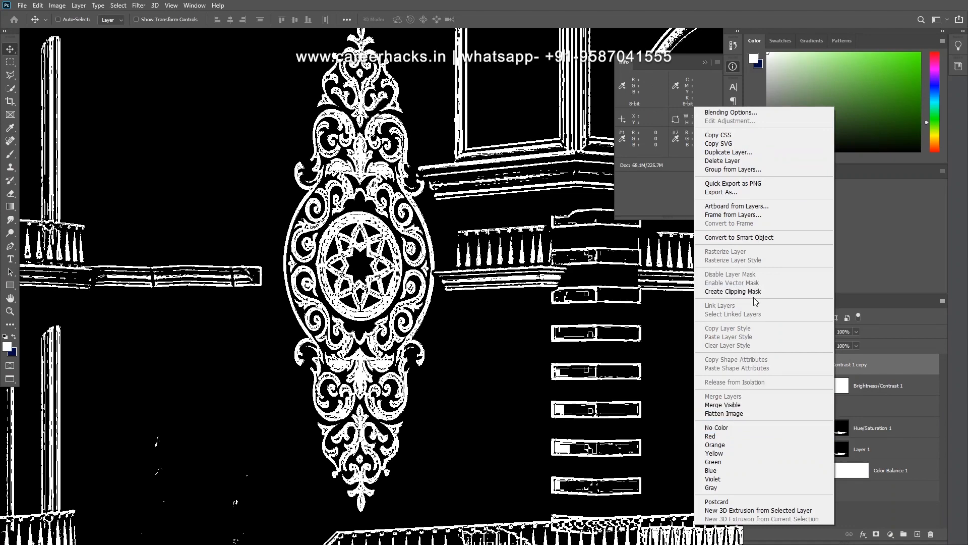
left_click(884, 507)
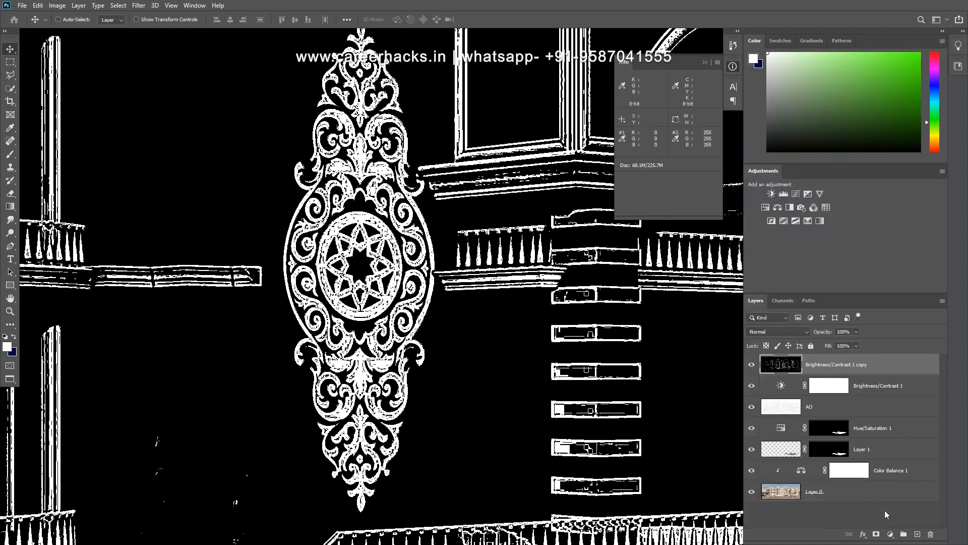
left_click(752, 365)
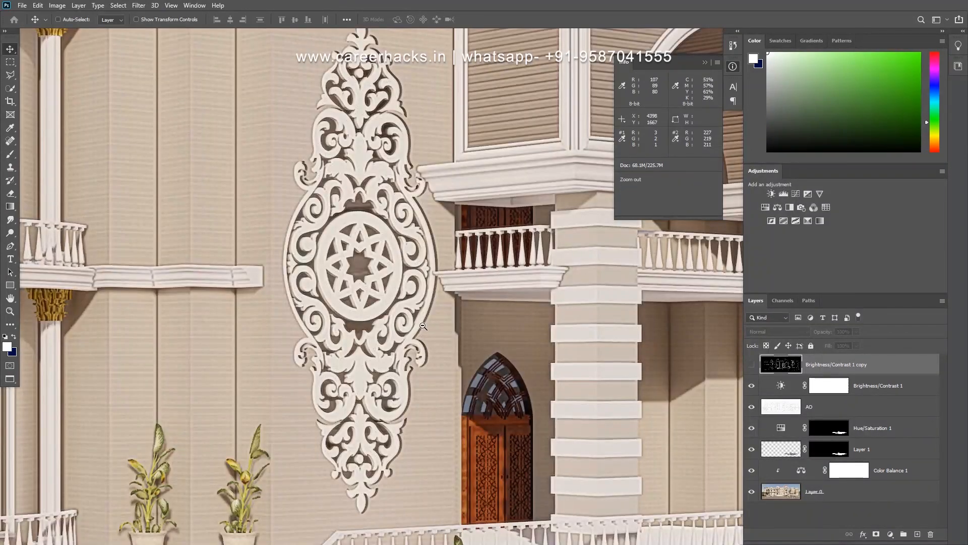
scroll(562, 454, "down", 1)
left_click_drag(547, 367, 615, 337)
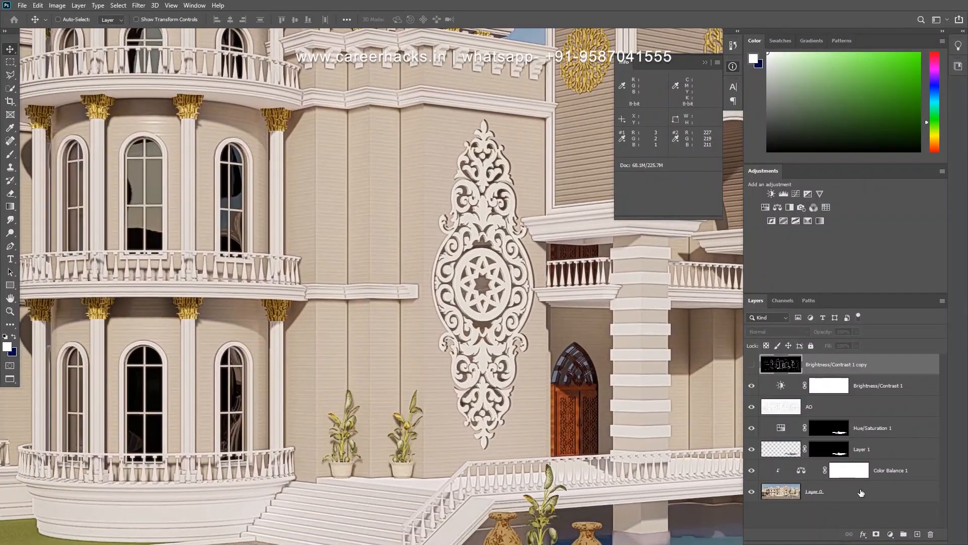
Step: Add a Levels adjustment layer and sample its black point at the marked dark spot in the far-left upper window
left_click(861, 507)
left_click(890, 533)
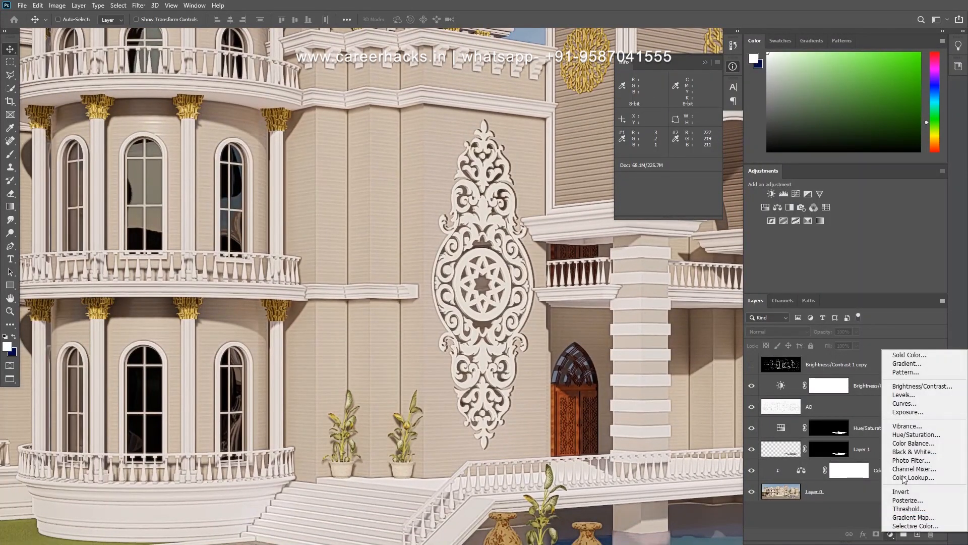
left_click(918, 394)
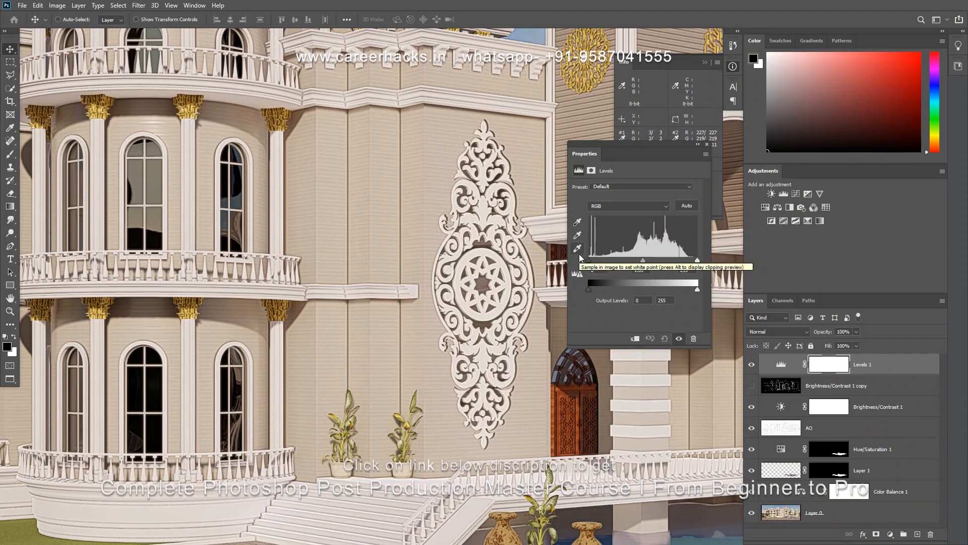
left_click(578, 221)
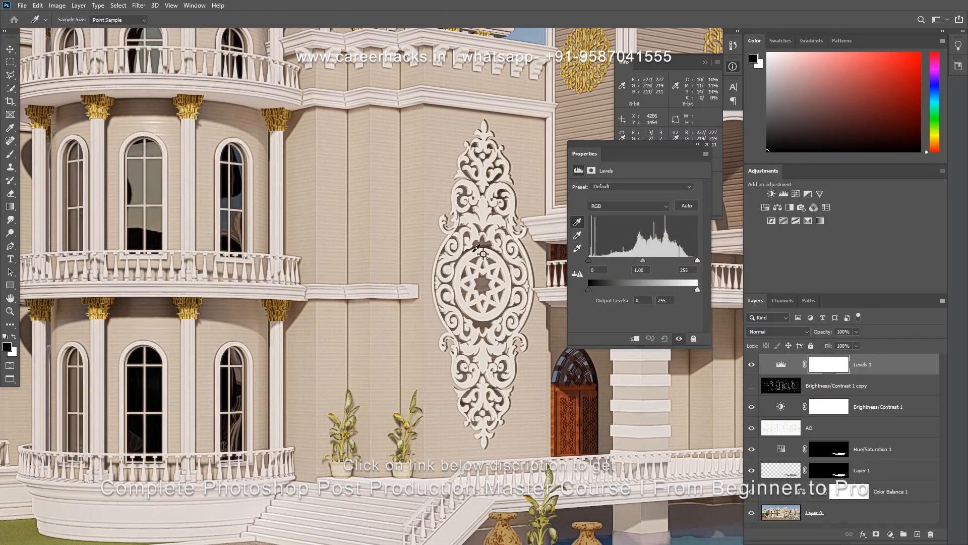
scroll(290, 231, "down", 3)
left_click_drag(222, 246, 462, 244)
scroll(335, 246, "down", 2)
left_click_drag(175, 296, 344, 290)
left_click(187, 227)
Step: Sample the Levels white point at the marked bright spot on the carved wall ornament
left_click(577, 249)
key("f")
key("f")
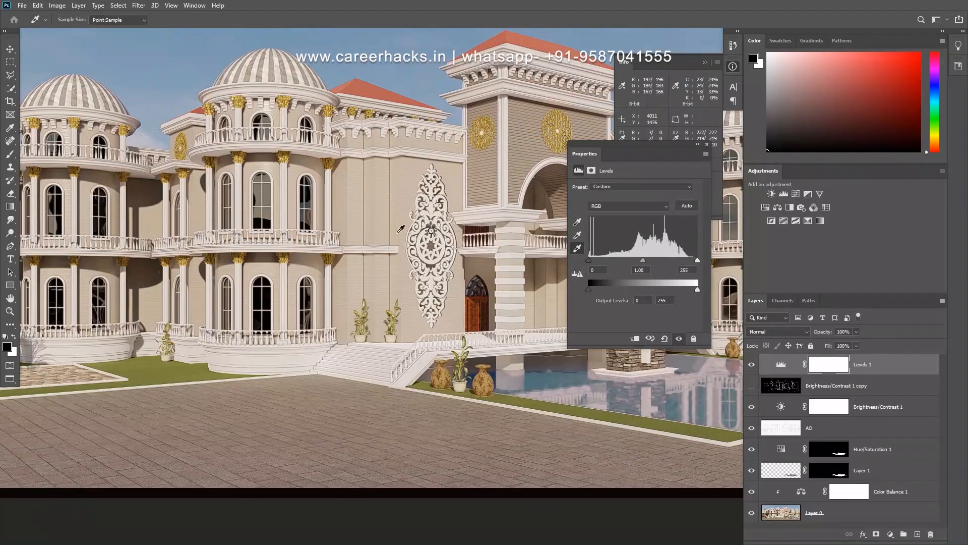
left_click(431, 232)
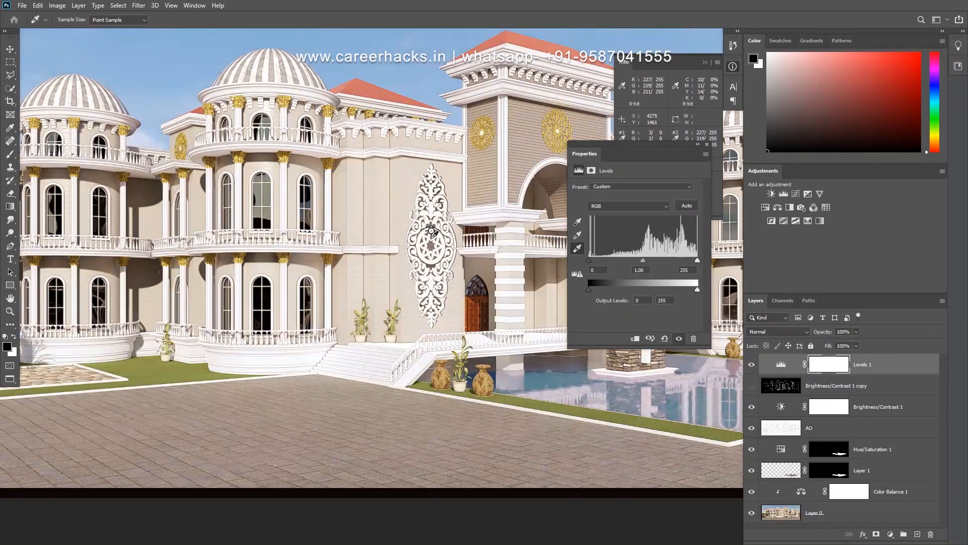
left_click(706, 144)
key("ctrl+minus")
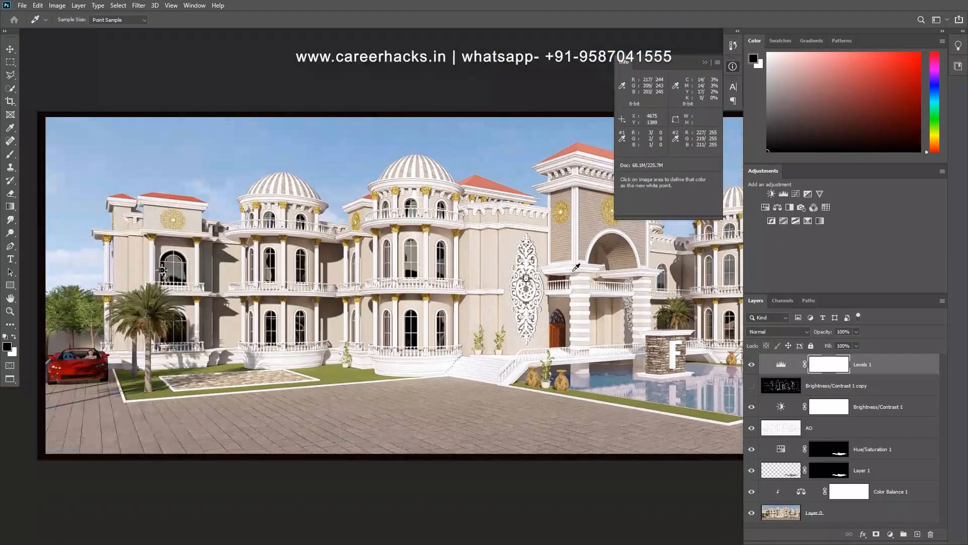
left_click(705, 63)
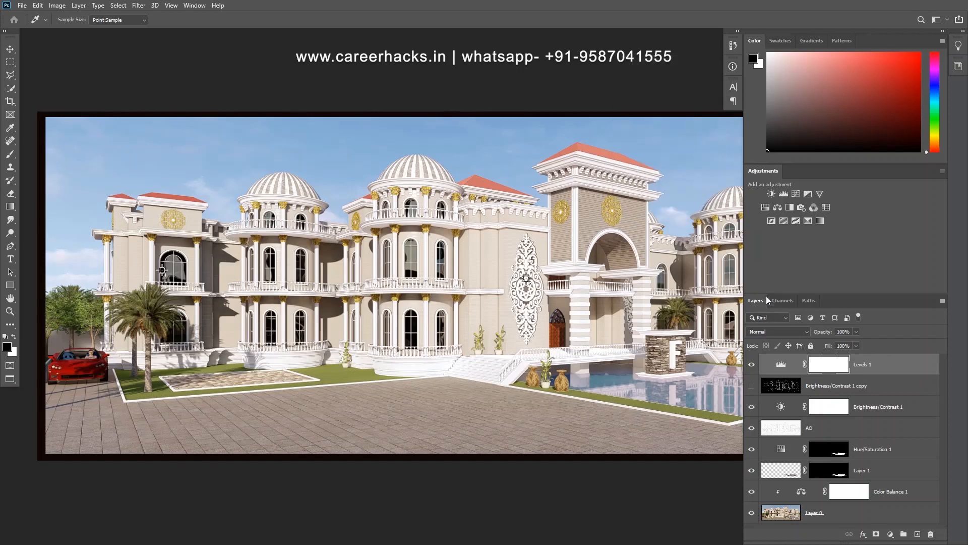
Step: Compare the whole palace image with and without the Levels 1 adjustment
left_click(751, 366)
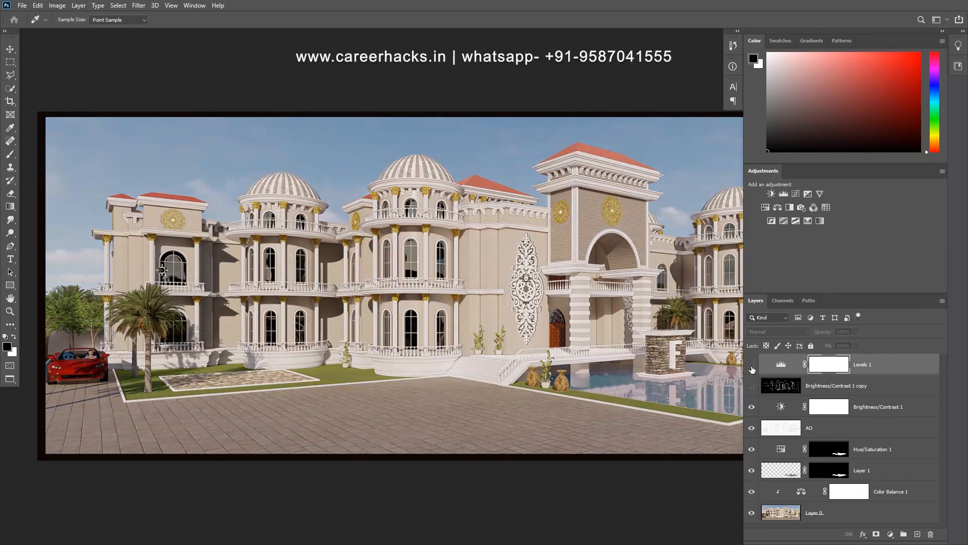
left_click(751, 365)
left_click(751, 365)
left_click(751, 365)
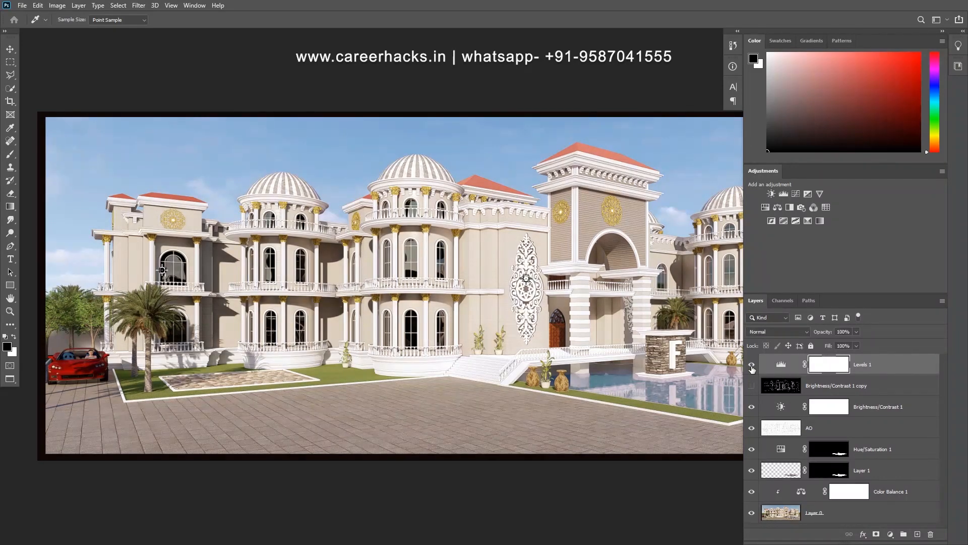
left_click(751, 365)
left_click(751, 365)
left_click(752, 366)
left_click(751, 365)
left_click(751, 365)
left_click(752, 365)
left_click(752, 367)
left_click(752, 367)
scroll(626, 347, "down", 3)
left_click_drag(633, 326, 498, 289)
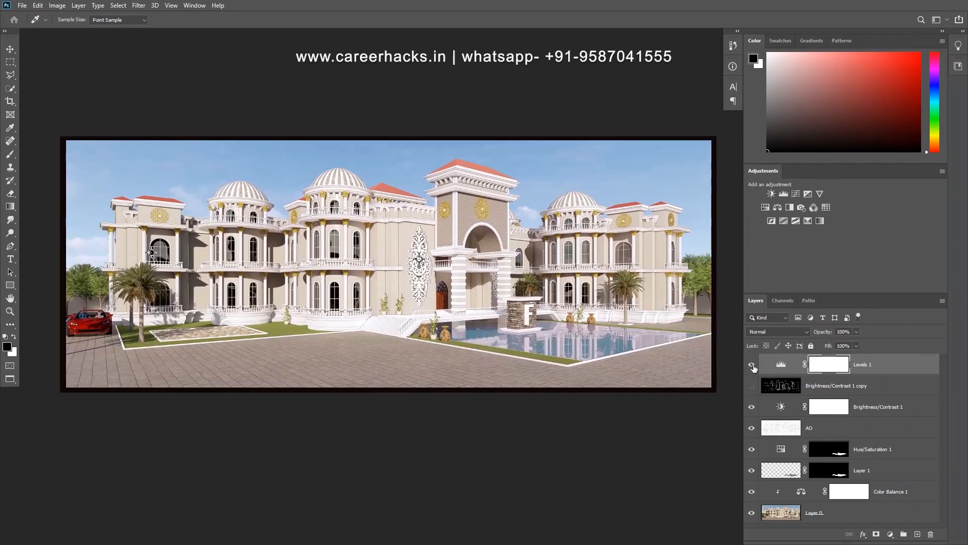
left_click(753, 366)
left_click(752, 366)
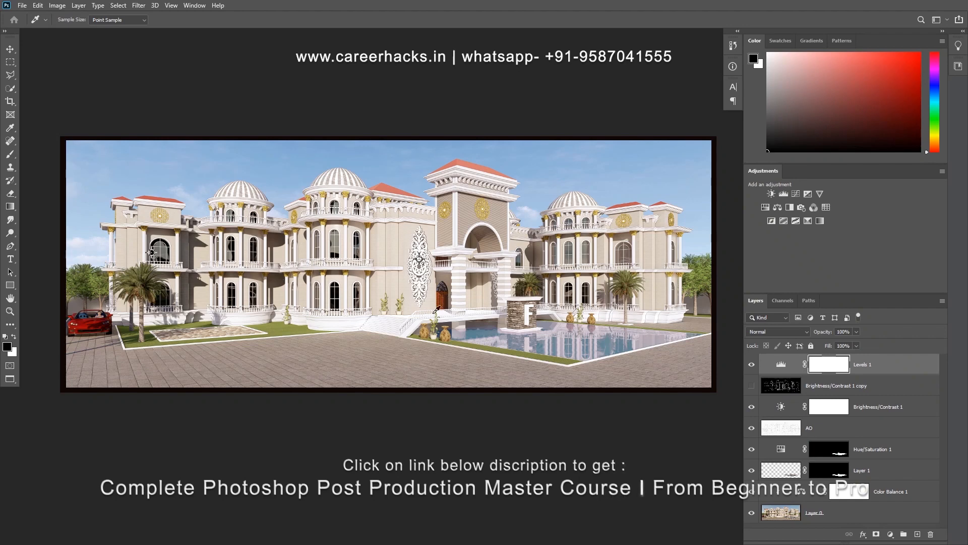
Step: Duplicate all layers from Layer 0 up to Levels 1 and merge the copies into one top layer
left_click_drag(837, 292, 838, 251)
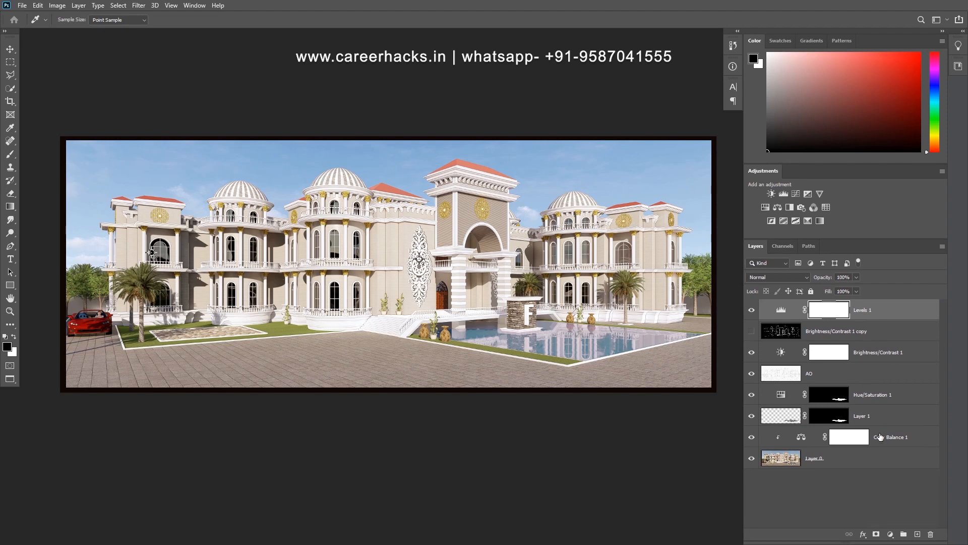
left_click(872, 460, "shift")
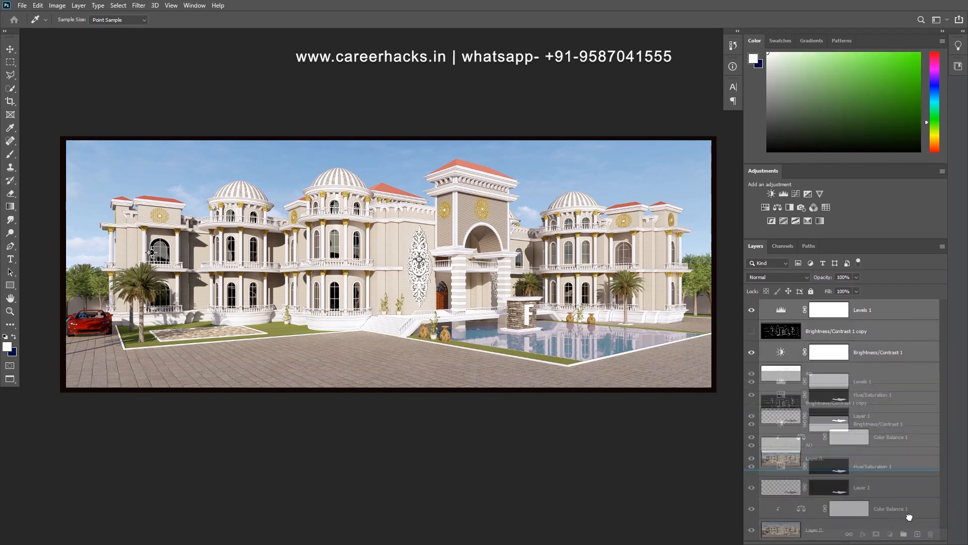
key("ctrl+j")
right_click(872, 351)
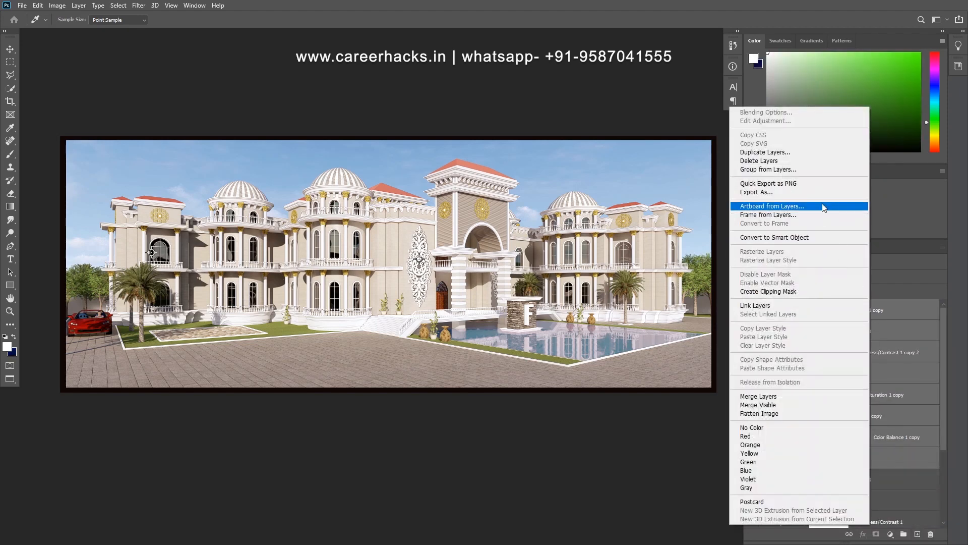
left_click(770, 395)
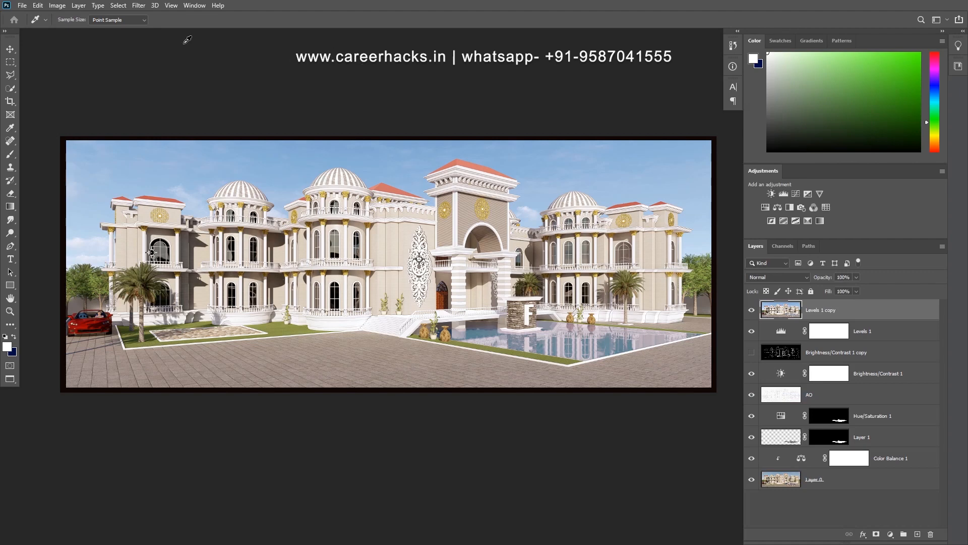
Step: Open the Camera Raw Filter on the merged Levels 1 copy with before and after previews side by side
left_click(130, 6)
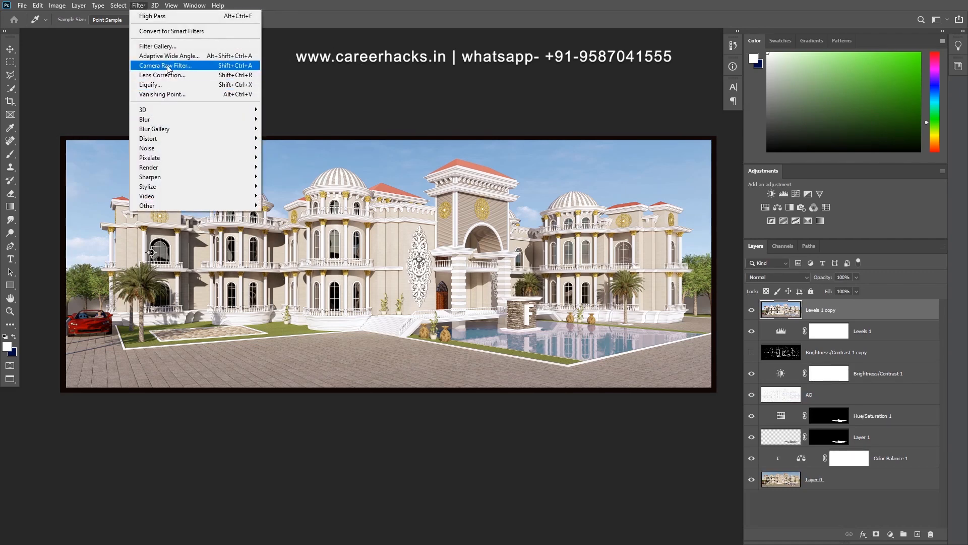
left_click(170, 68)
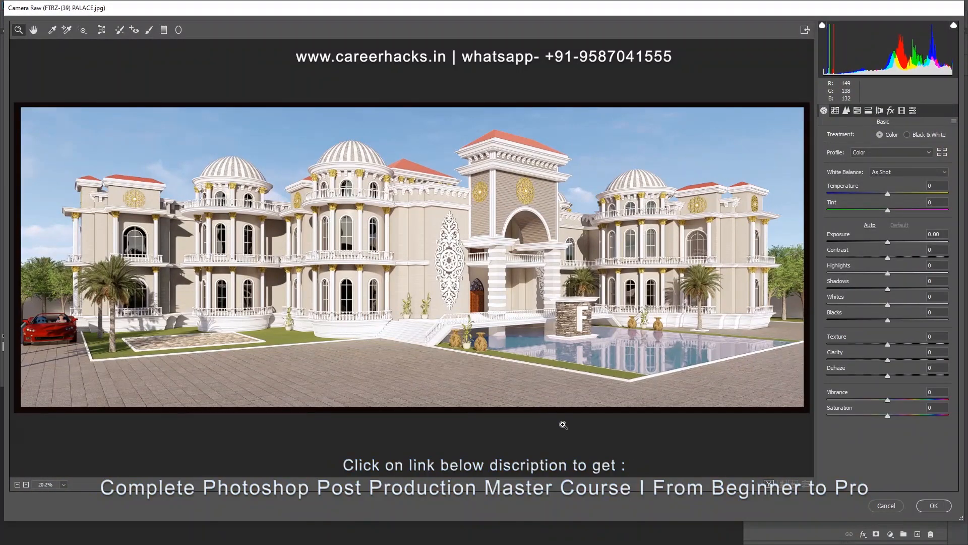
left_click(769, 484)
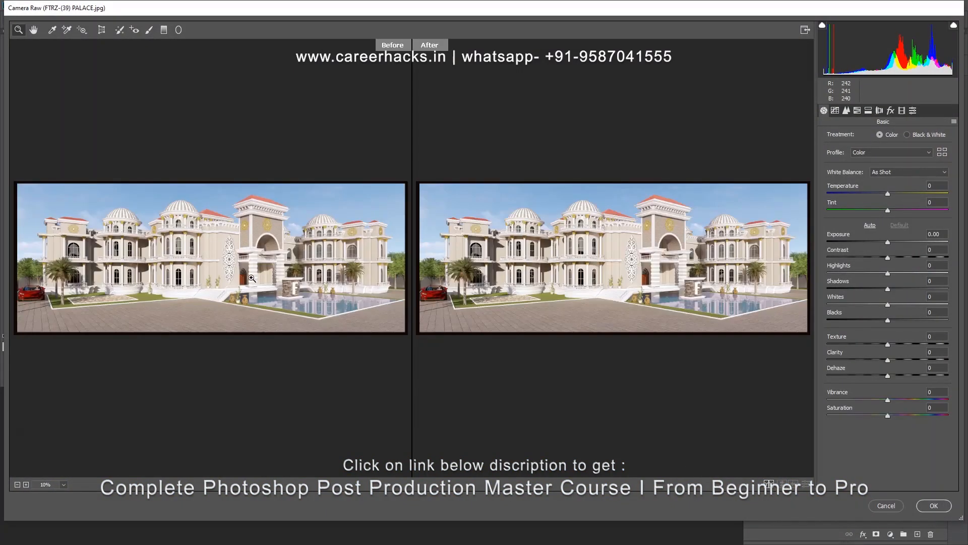
Step: Examine the entrance, wall ornament and round tower in the before and after previews, ending at 25% zoom
left_click(313, 274)
left_click(278, 252)
left_click(277, 252)
left_click_drag(126, 313, 313, 313)
left_click_drag(130, 297, 289, 310)
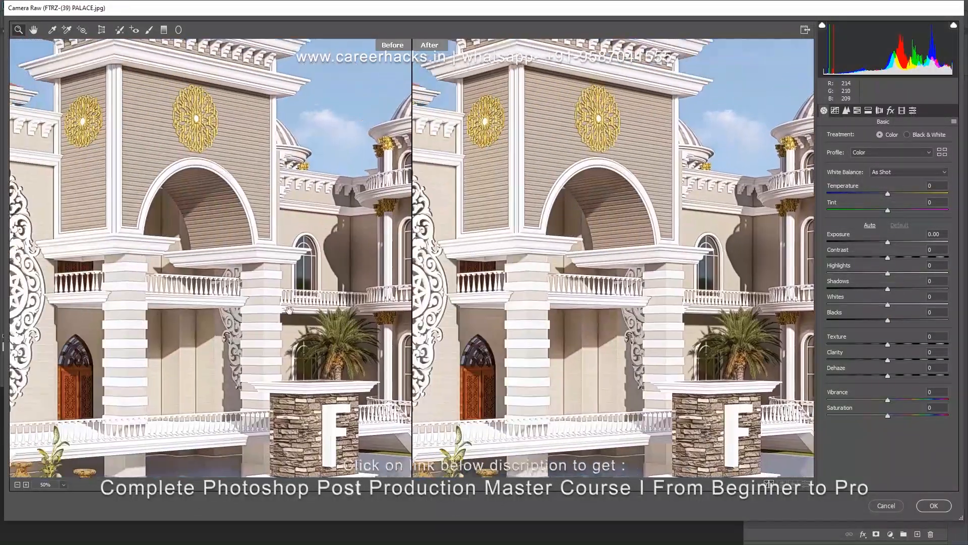
key("ctrl+minus")
left_click_drag(119, 324, 297, 341)
key("ctrl+minus")
key("ctrl+minus")
left_click_drag(232, 333, 286, 357)
left_click(232, 325)
left_click(232, 325)
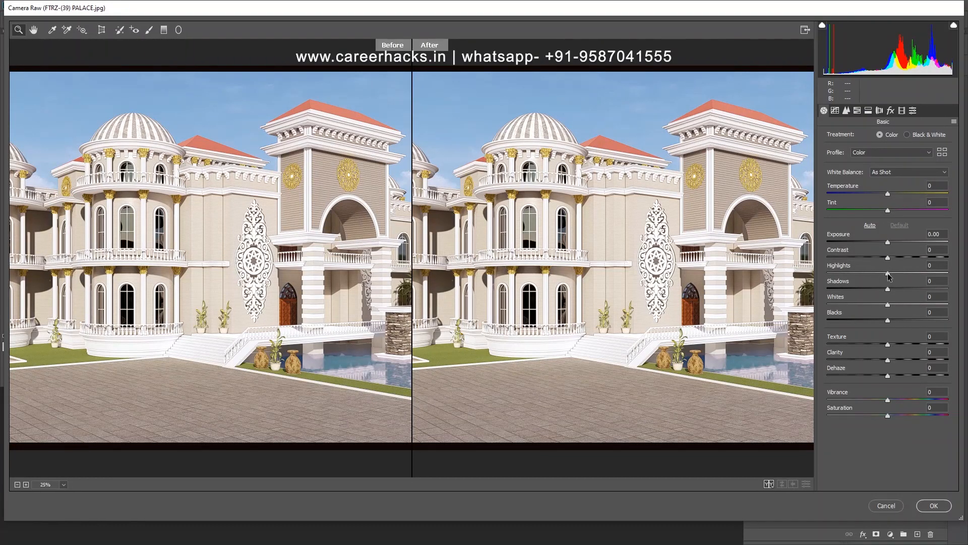
Step: Set Highlights to -17 and adjust the white balance to Temperature -3 and Tint +5
left_click_drag(893, 268, 824, 271)
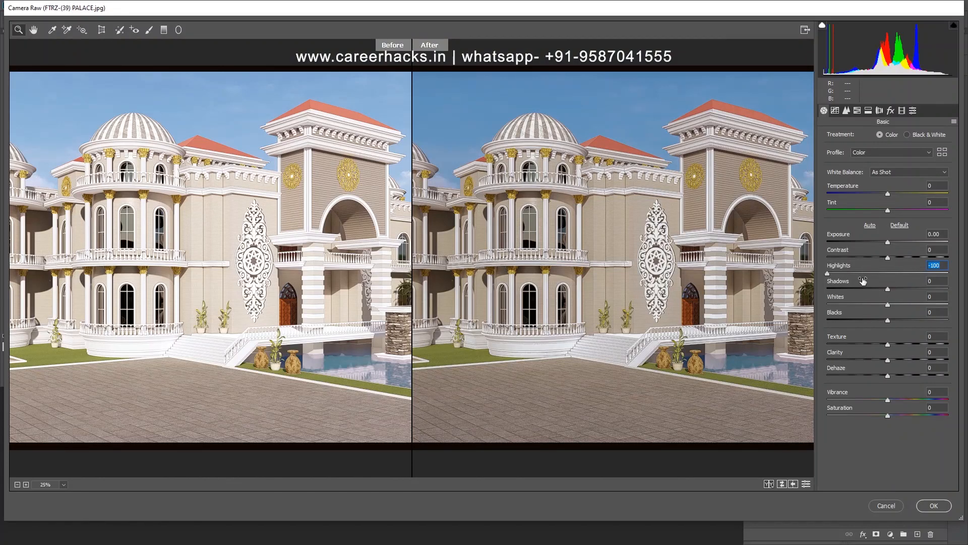
left_click_drag(872, 271, 896, 272)
type("0")
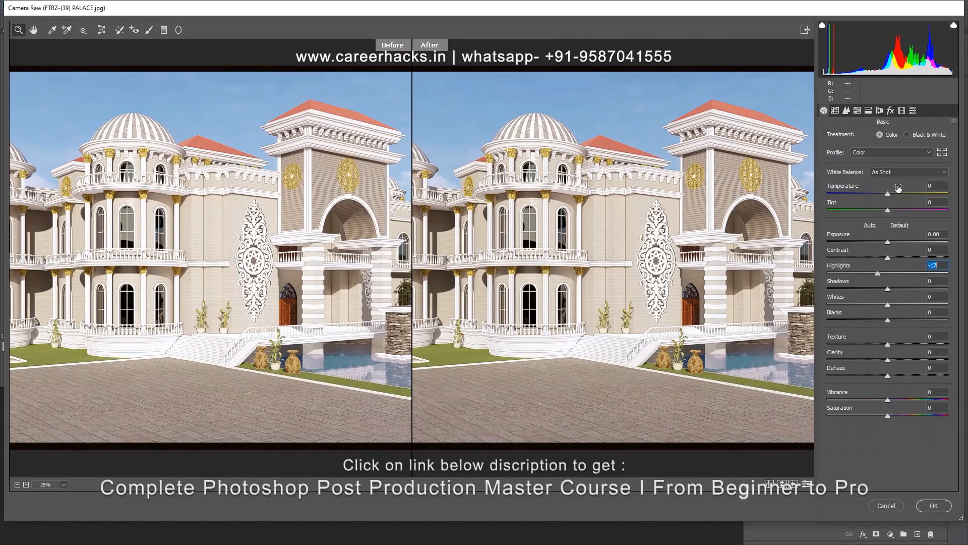
left_click_drag(899, 189, 901, 209)
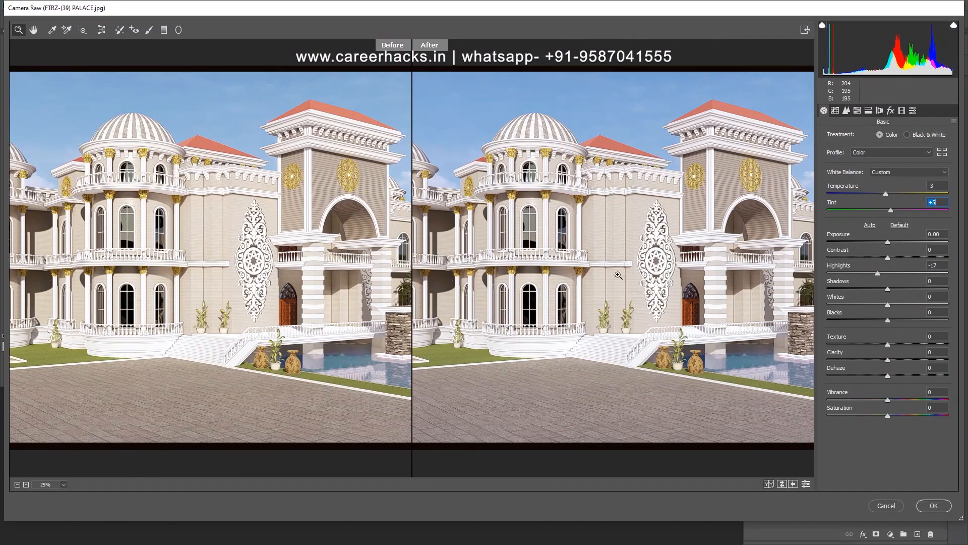
Step: Set Texture to +53 in the Camera Raw Filter, checking the effect on the wall cladding and entrance arch up close
left_click(631, 256)
left_click(631, 256)
left_click(631, 256)
left_click_drag(520, 256, 656, 293)
left_click(642, 247)
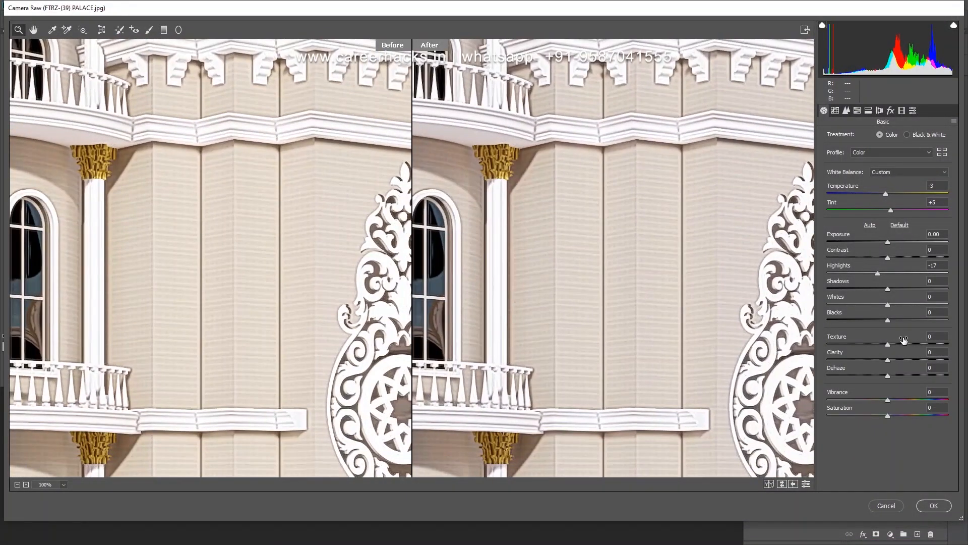
mouse_move(892, 340)
left_mouse_down()
mouse_move(930, 338)
mouse_move(909, 344)
left_mouse_up()
left_click_drag(730, 263, 540, 350)
left_click_drag(748, 311, 505, 323)
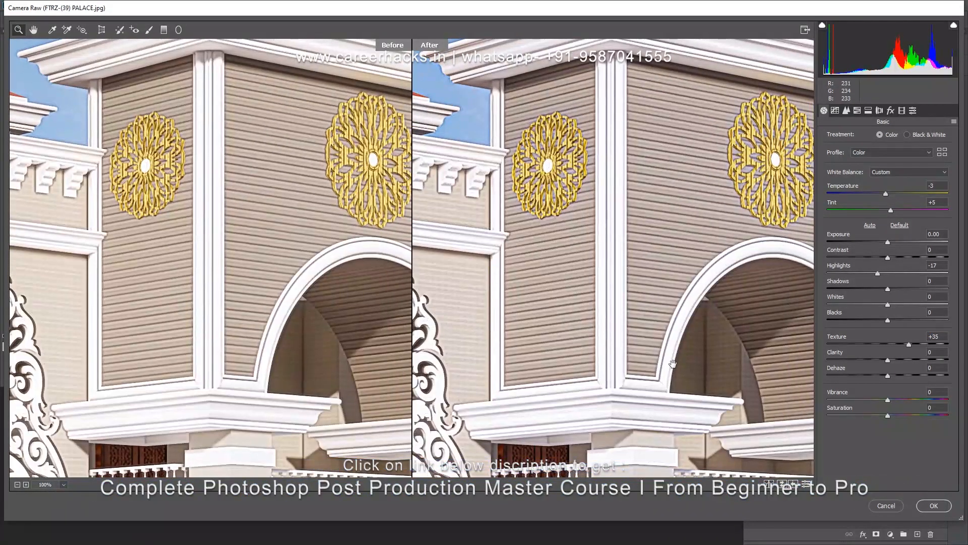
mouse_move(900, 338)
left_mouse_down()
mouse_move(868, 342)
mouse_move(911, 342)
mouse_move(837, 347)
mouse_move(906, 346)
left_mouse_up()
Step: Set Vibrance to +10 and check the entrance tower's roof and cornice in the before and after previews
left_click(573, 313, "alt")
left_click(574, 310, "alt")
left_click(574, 309, "alt")
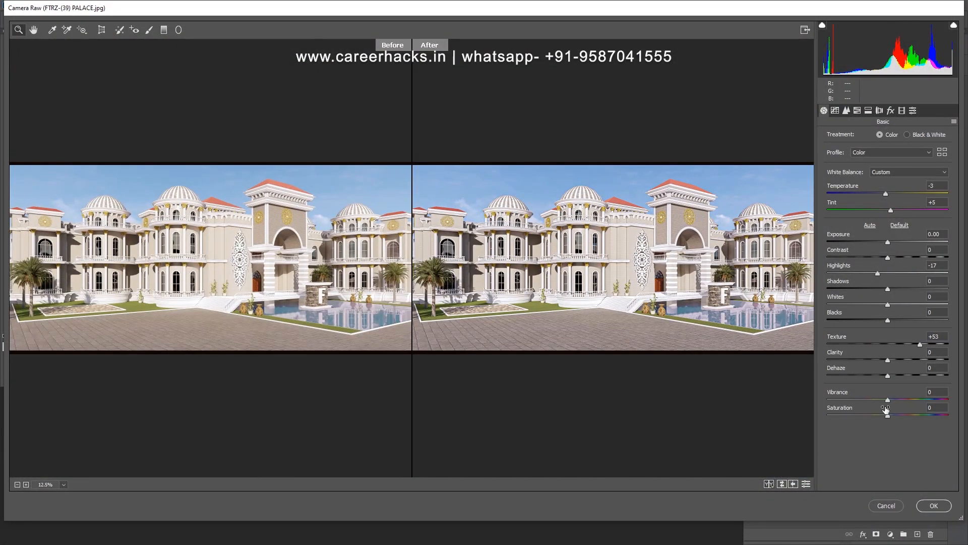
left_click_drag(900, 393, 906, 393)
left_click(648, 216)
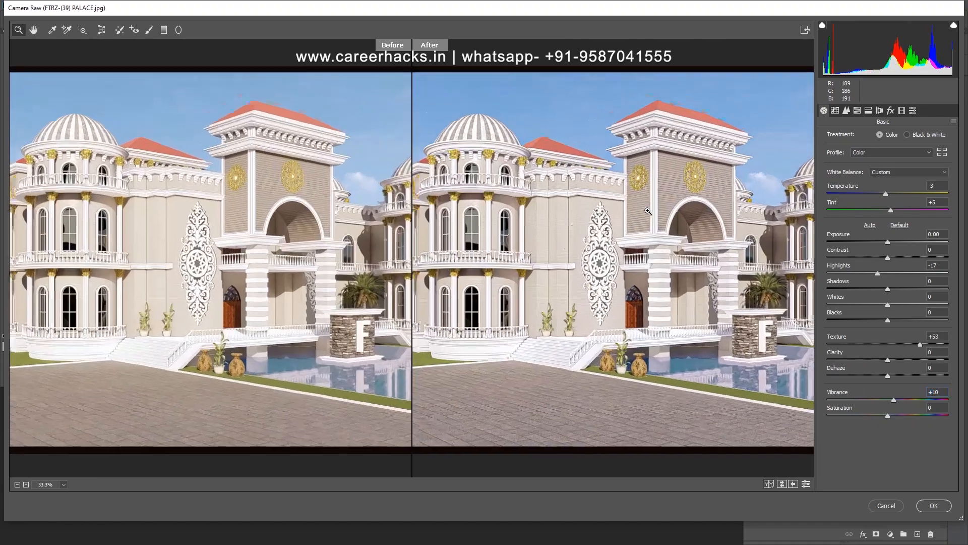
left_click(648, 215)
left_click(648, 215)
left_click_drag(648, 214, 706, 264)
left_click(665, 142)
left_click_drag(631, 191, 623, 202)
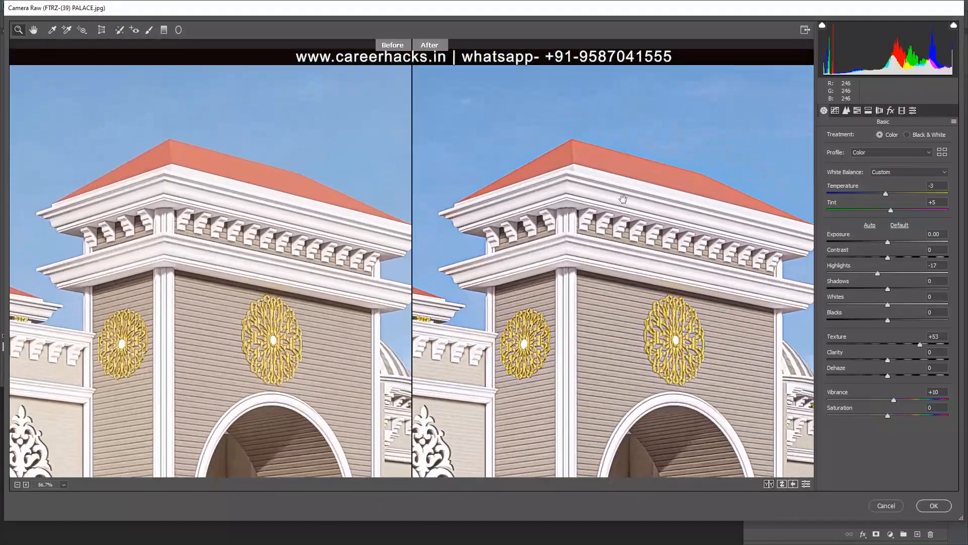
Step: Reset Saturation to 0, fine-tune Vibrance and Saturation, and apply the Camera Raw Filter to the merged layer
mouse_move(887, 416)
left_mouse_down()
mouse_move(925, 413)
mouse_move(878, 419)
mouse_move(934, 420)
mouse_move(904, 419)
left_mouse_up()
type("0")
mouse_move(887, 402)
left_mouse_down()
mouse_move(861, 402)
mouse_move(907, 405)
mouse_move(891, 407)
left_mouse_up()
left_click_drag(890, 415, 889, 418)
left_click(928, 506)
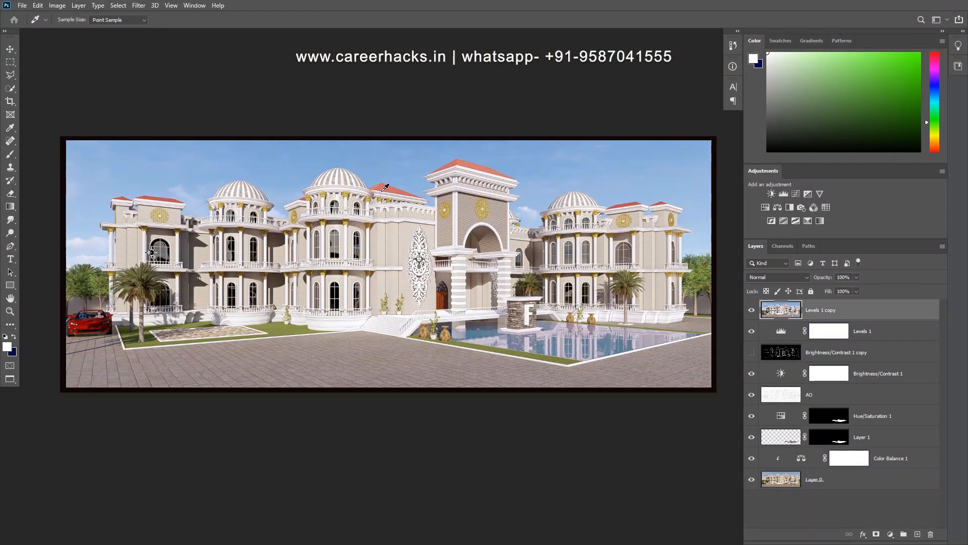
Step: Compare the original Layer 0 on its own with the full layer stack twice, ending with the edited layers shown
left_click(10, 50)
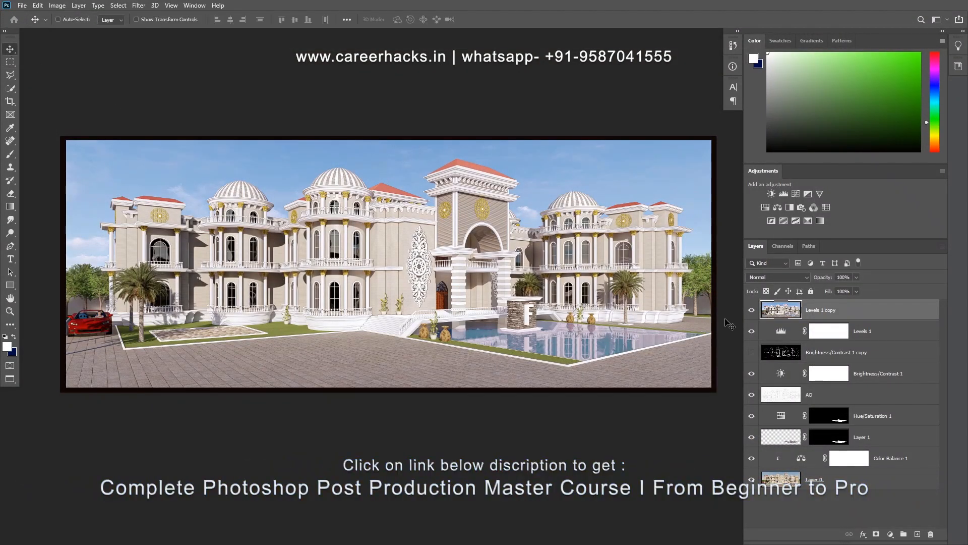
left_click(752, 480, "alt")
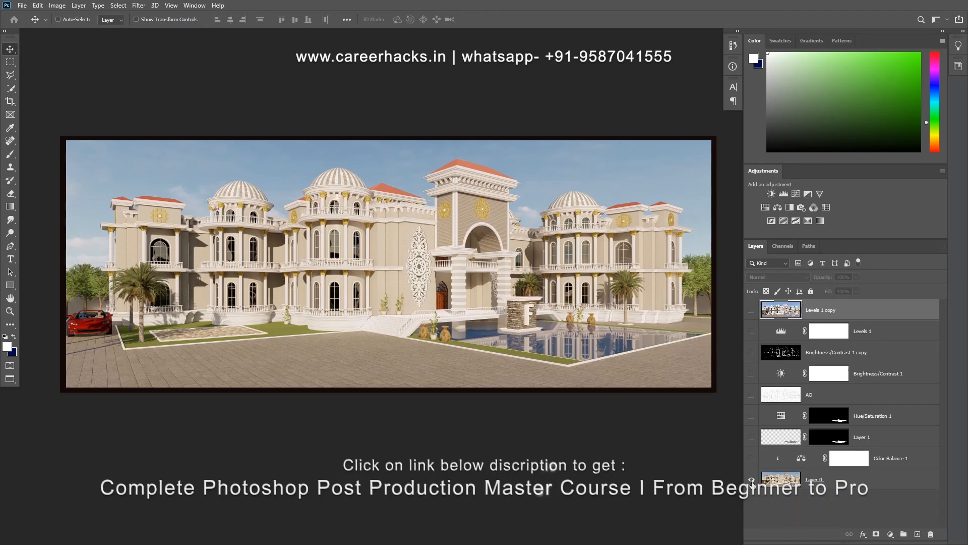
left_click(751, 480, "alt")
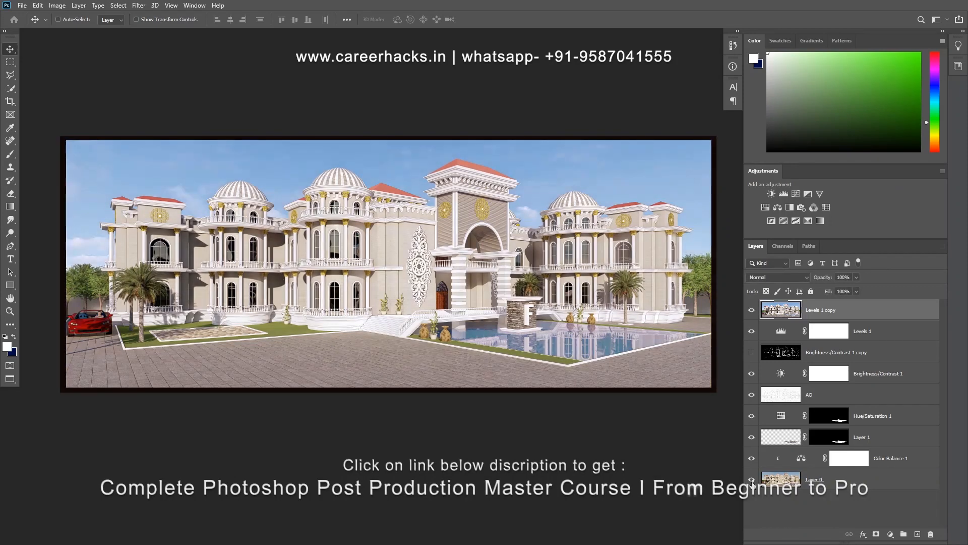
left_click(752, 480, "alt")
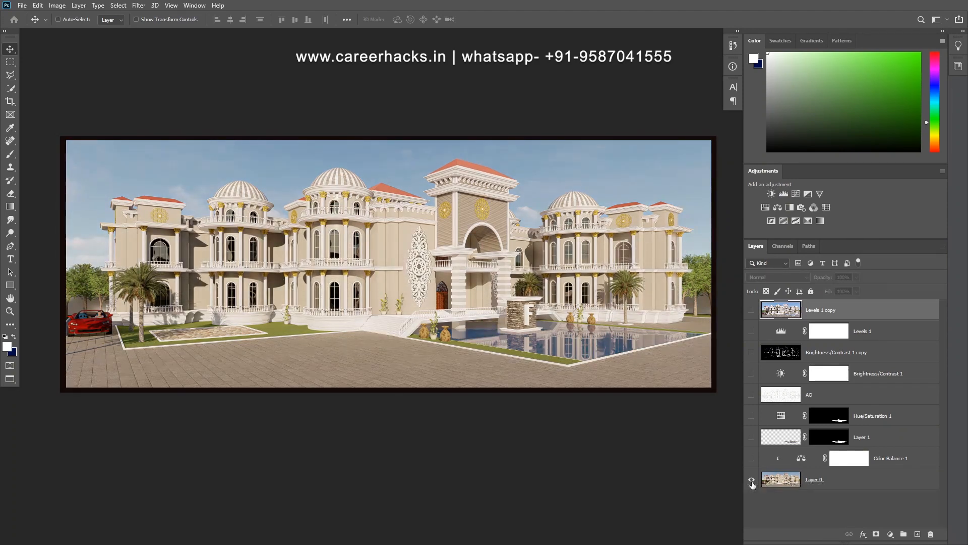
left_click(752, 480, "alt")
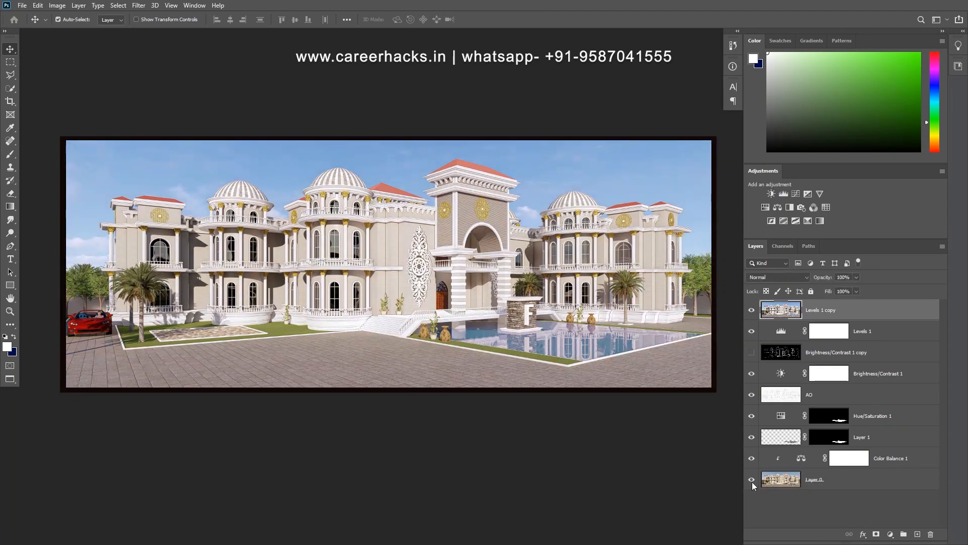
Step: Save the layered document as FTRZ-(39) PALACE.psd in the Support classes folder and accept the format options
key("ctrl+shift+s")
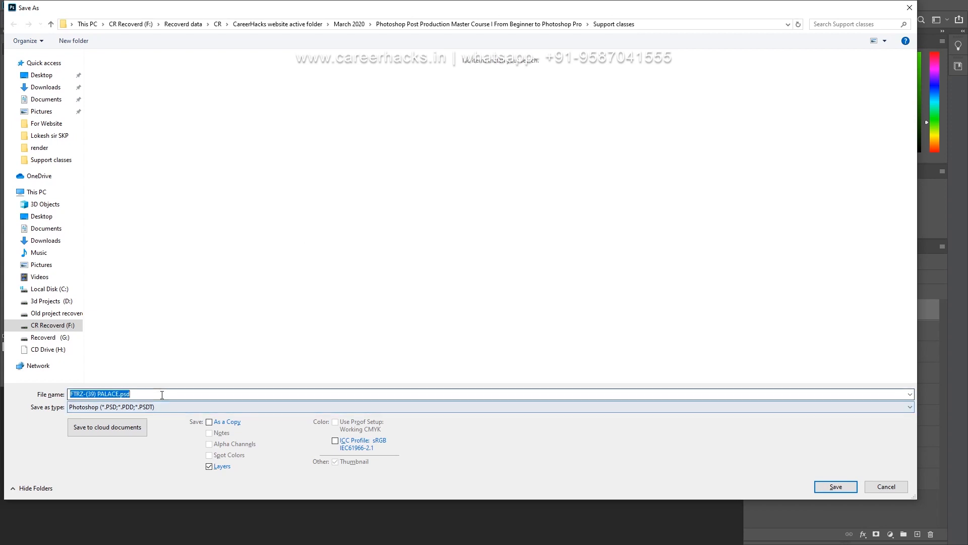
left_click(825, 489)
left_click(585, 150)
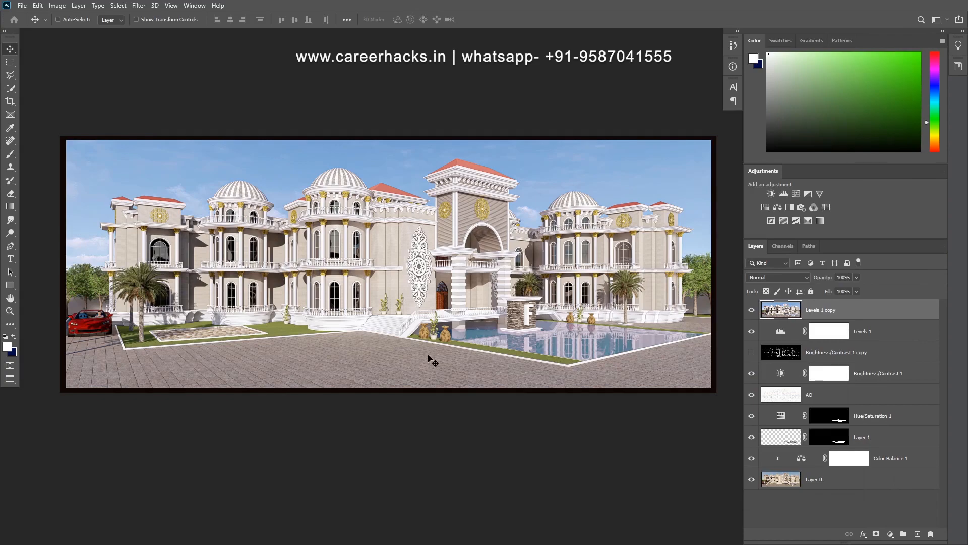
Step: Examine the paving, entrance steps and lower facade up close, repeatedly comparing Layer 0 alone with the edited layer stack
key("ctrl+1")
left_click_drag(204, 407, 291, 392)
left_click_drag(287, 205, 368, 290)
key("ctrl+minus")
key("ctrl+minus")
key("ctrl+minus")
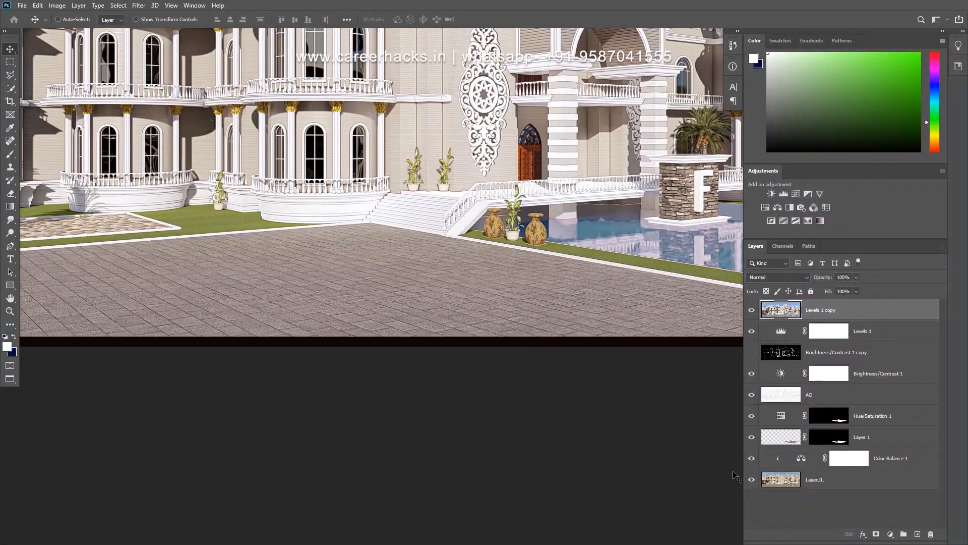
left_click(752, 480, "alt")
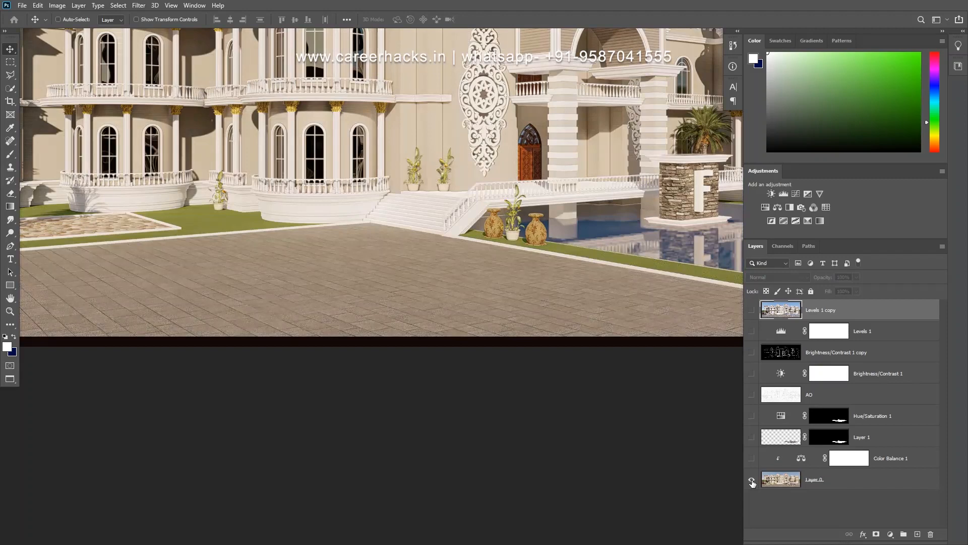
left_click(751, 480, "alt")
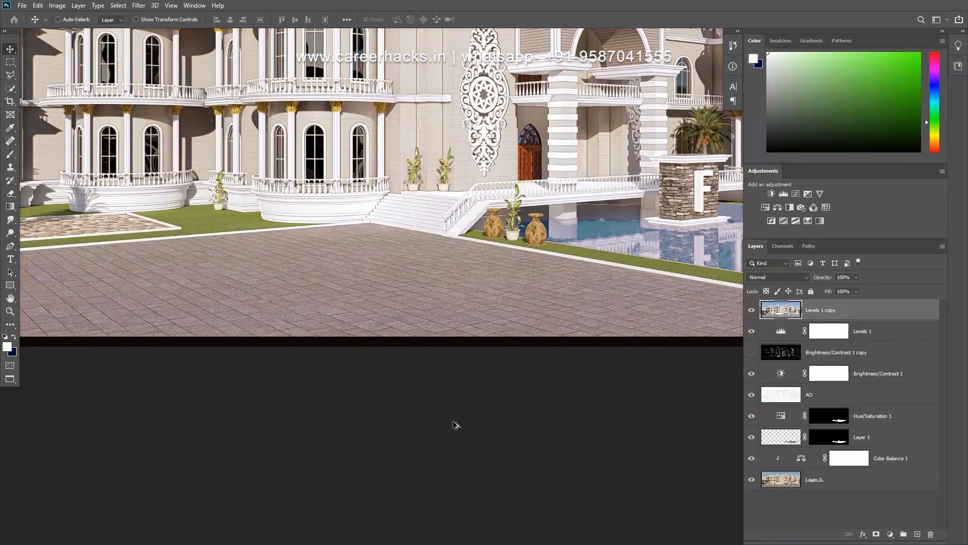
left_click(752, 479, "alt")
left_click(751, 479, "alt")
left_click(751, 479, "alt")
left_click(751, 479, "alt")
Step: Show the finished palace image in full screen mode, fitted to the screen
key("ctrl+0")
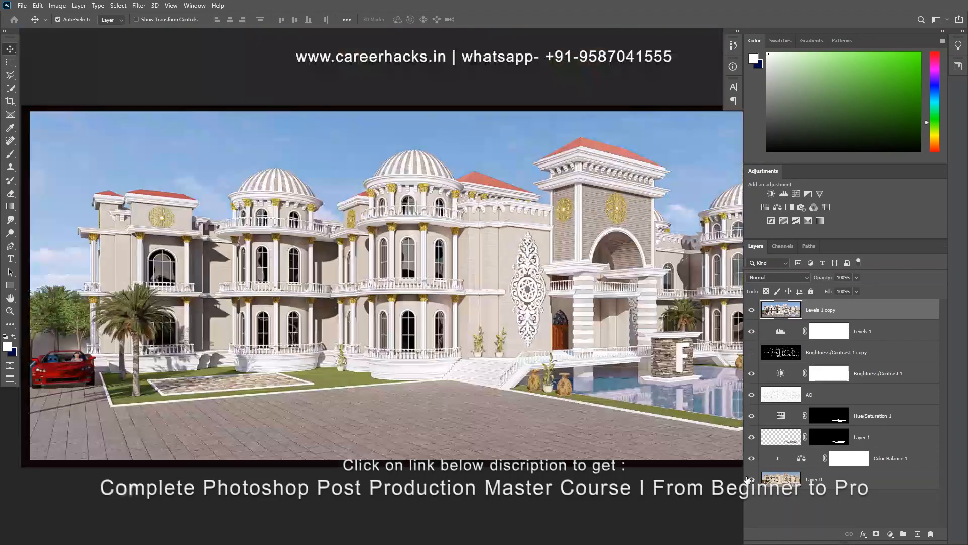
key("f")
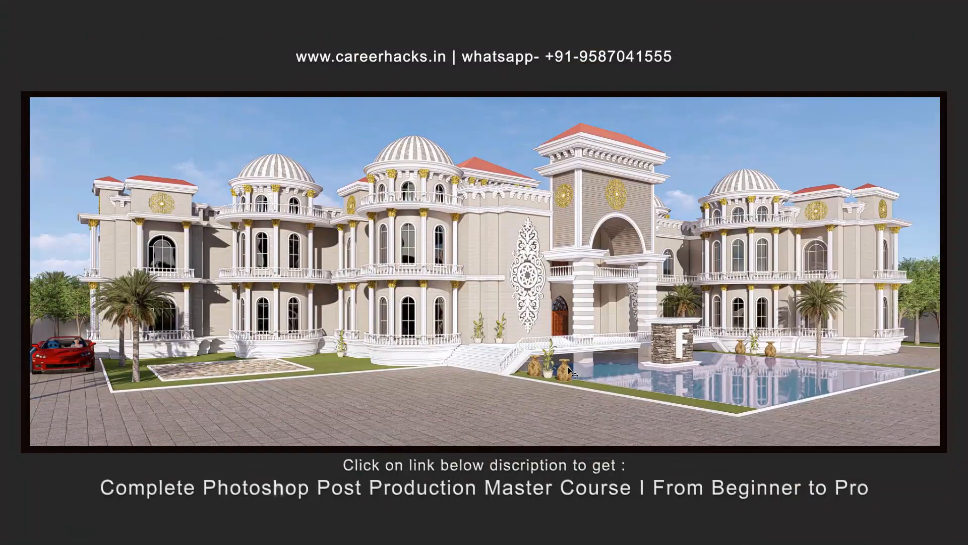
key("ctrl+0")
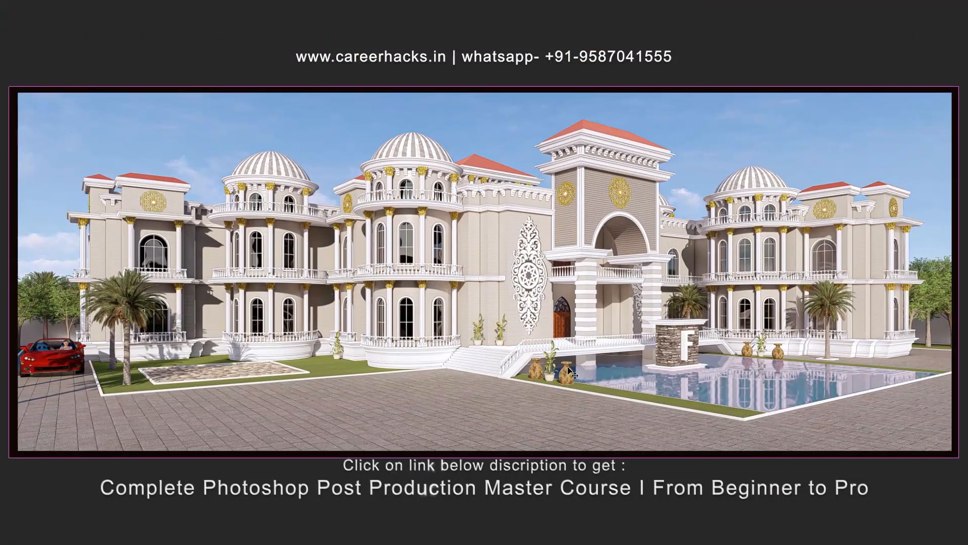